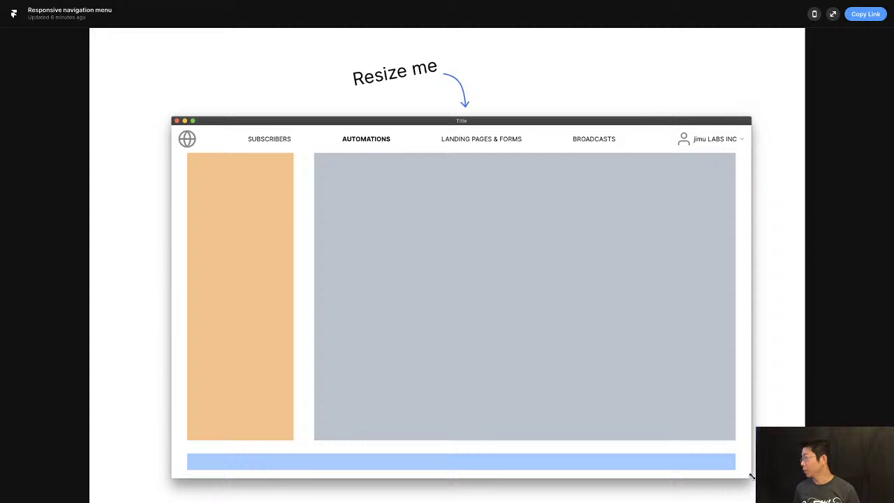
Resize the prototype's demo window narrower and wider, and open and close its hamburger menu, to examine the responsive layout
drag(750, 475, 654, 463)
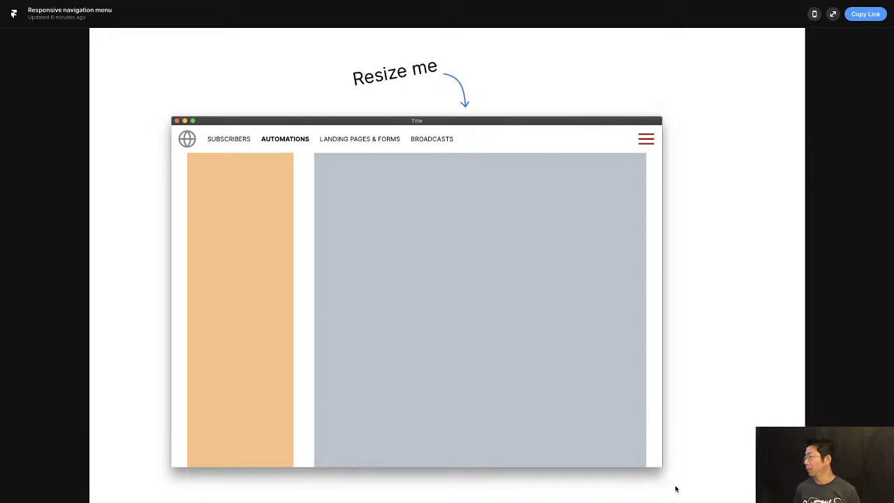
drag(662, 463, 389, 455)
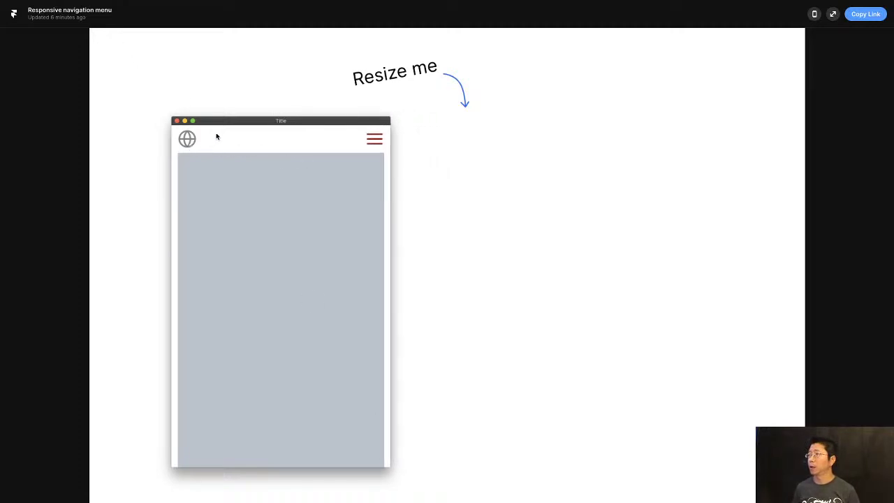
click(370, 142)
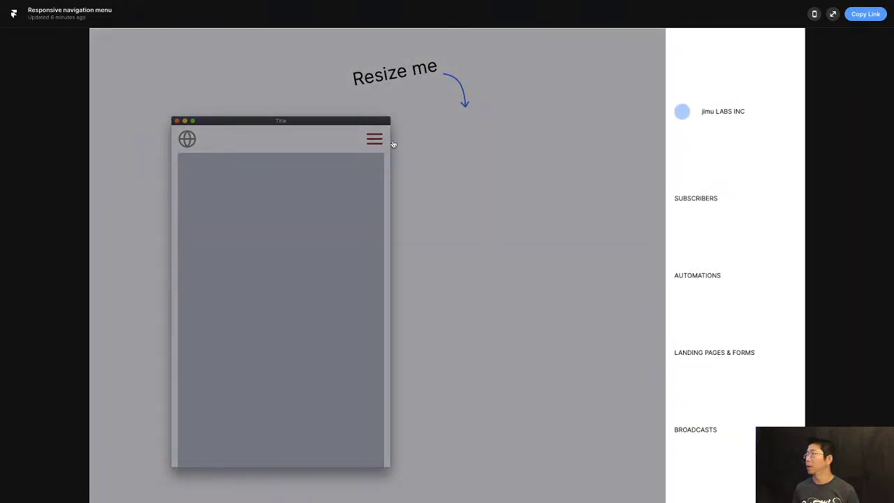
click(455, 162)
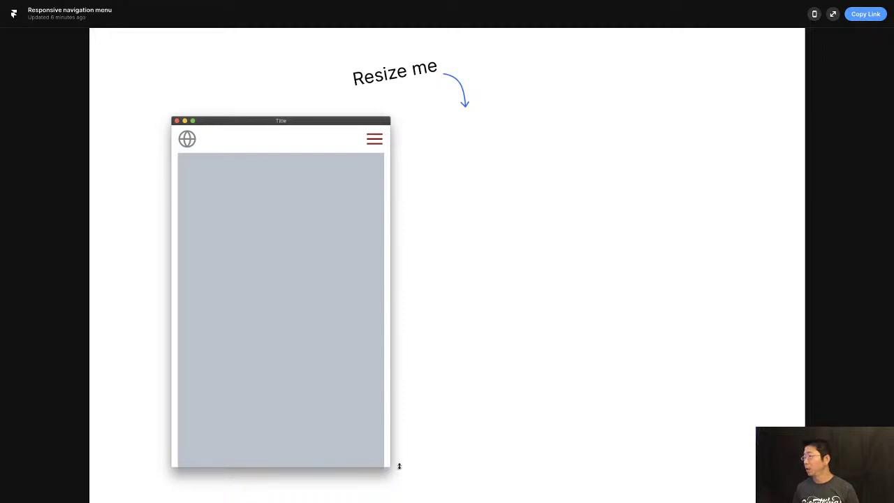
drag(390, 466, 659, 467)
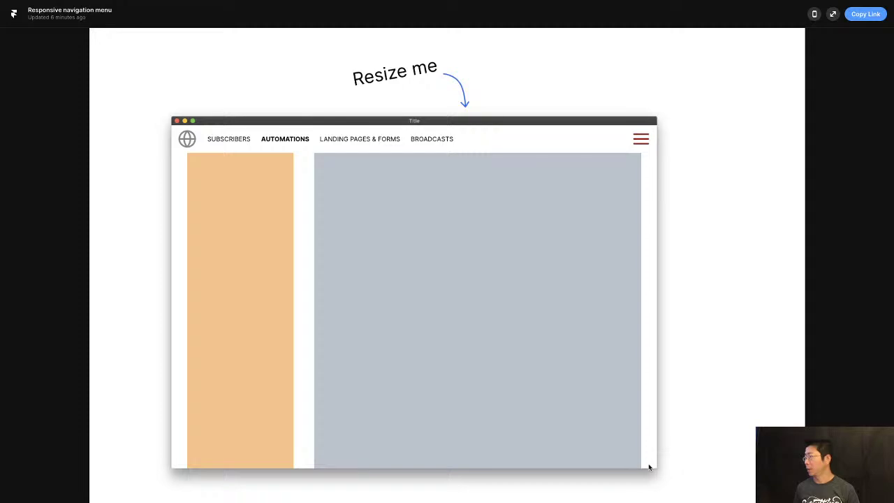
drag(654, 467, 702, 460)
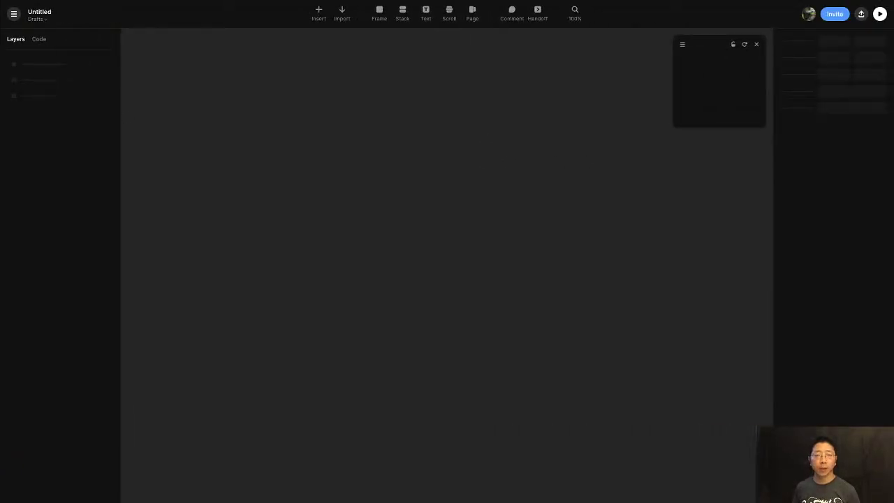
Switch to the blank Webflow page and add a Text Block to its body
key(super+grave)
key(super+grave)
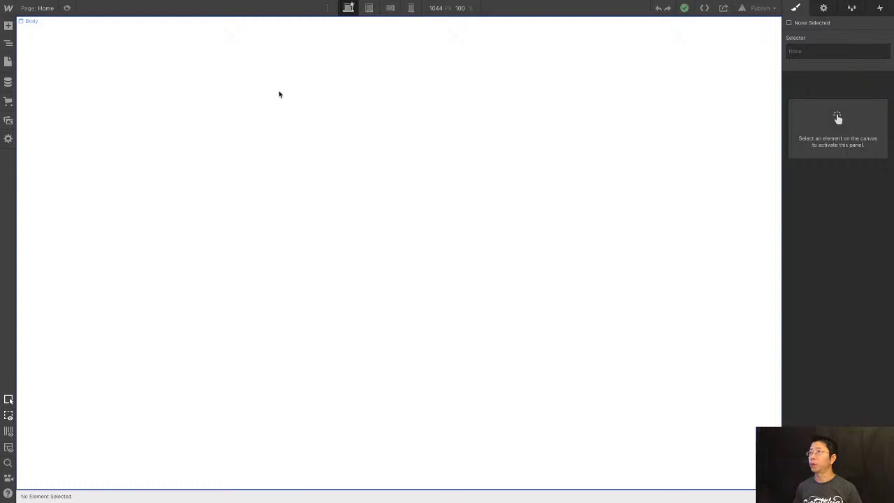
click(8, 26)
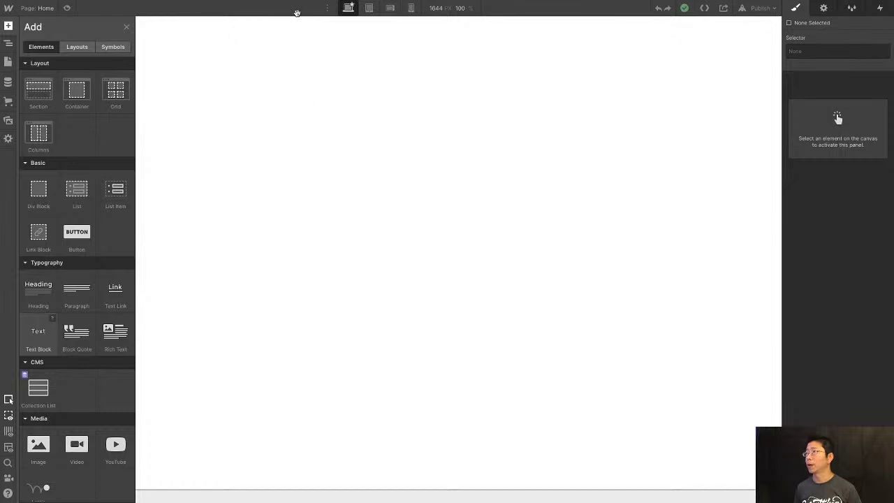
click(245, 92)
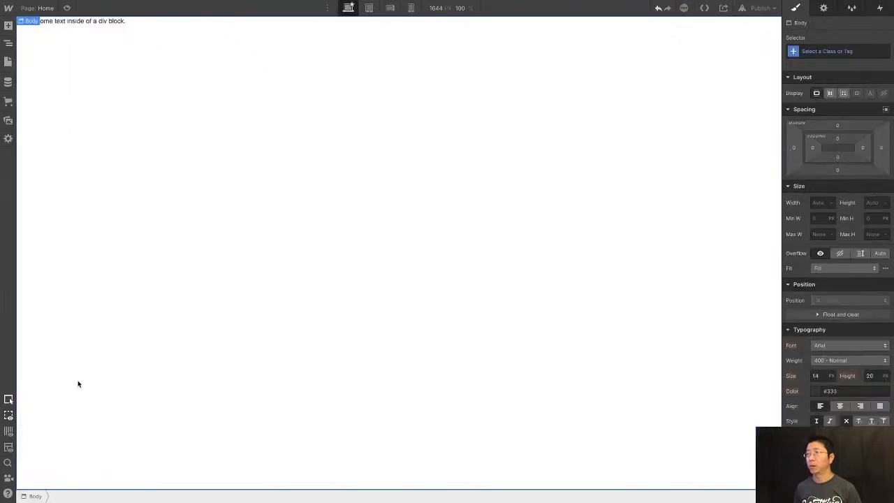
Set the text block's font size to 40 px on the desktop breakpoint
click(73, 23)
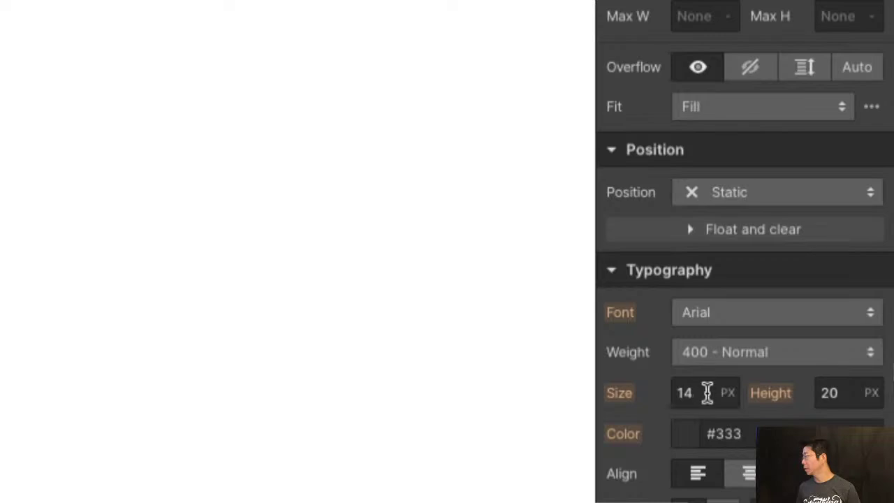
click(706, 393)
text(40)
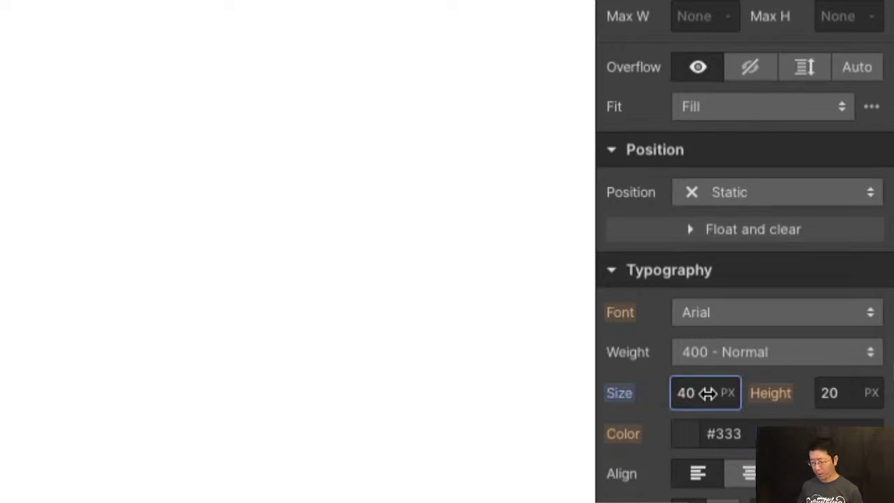
key(alt+super+8)
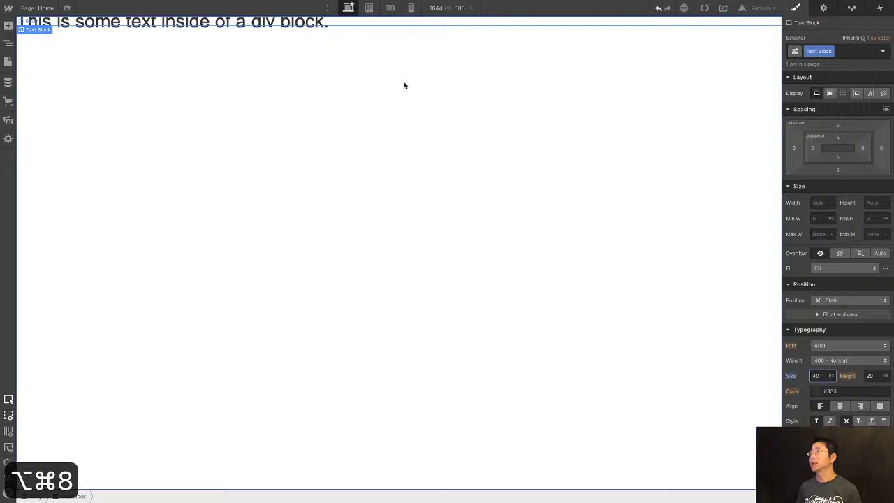
click(274, 27)
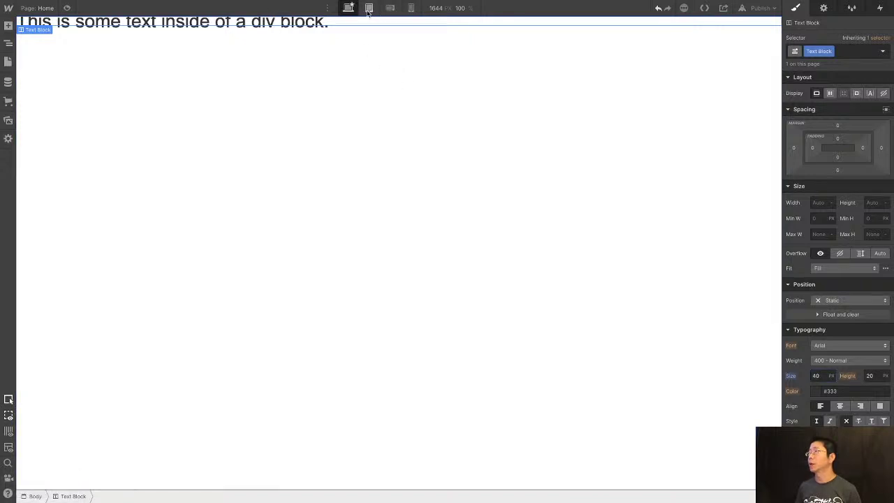
Set the text block's font size to 30 px on the tablet breakpoint
click(369, 8)
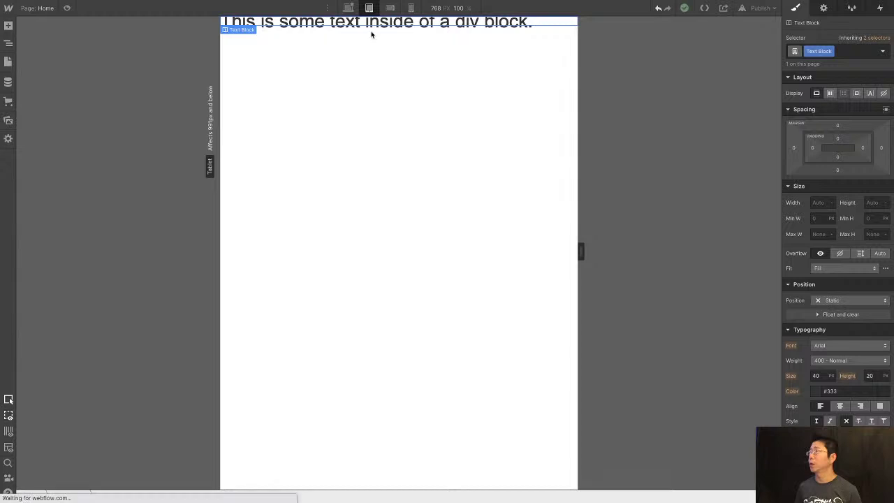
click(823, 376)
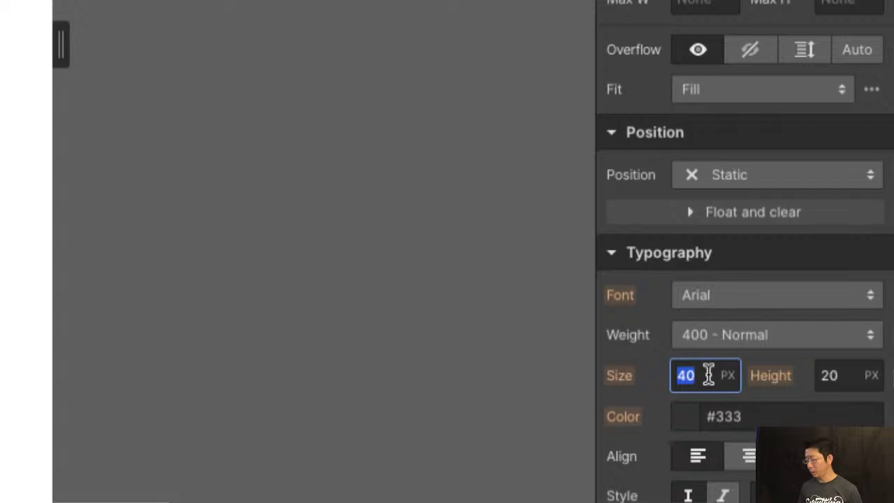
text(30)
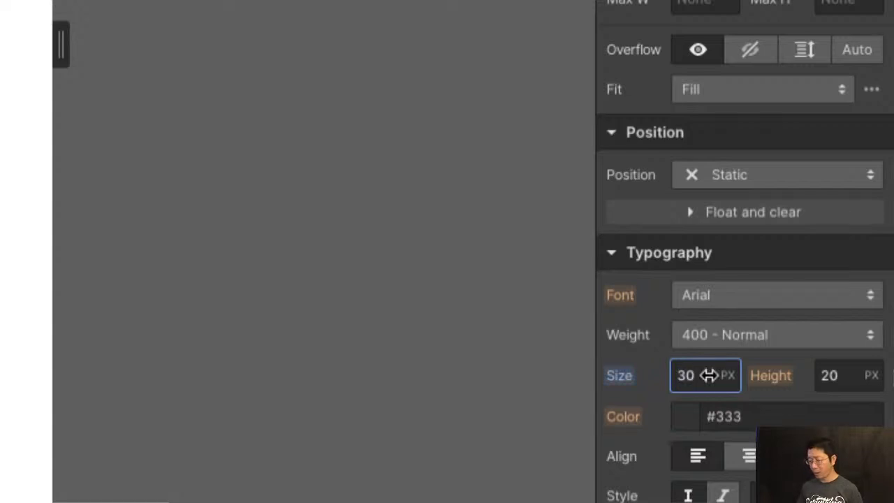
key(alt+super+8)
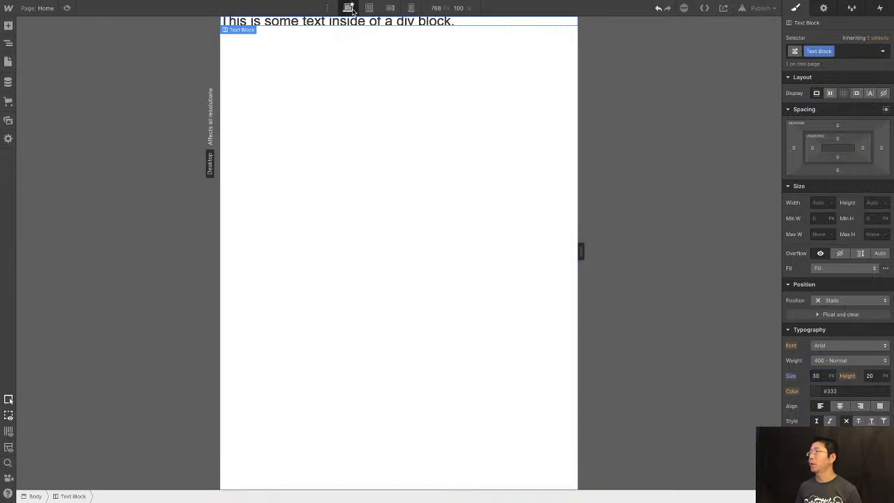
Compare the text block across the desktop, tablet and mobile landscape breakpoints, ending on the tablet view
click(347, 8)
click(370, 8)
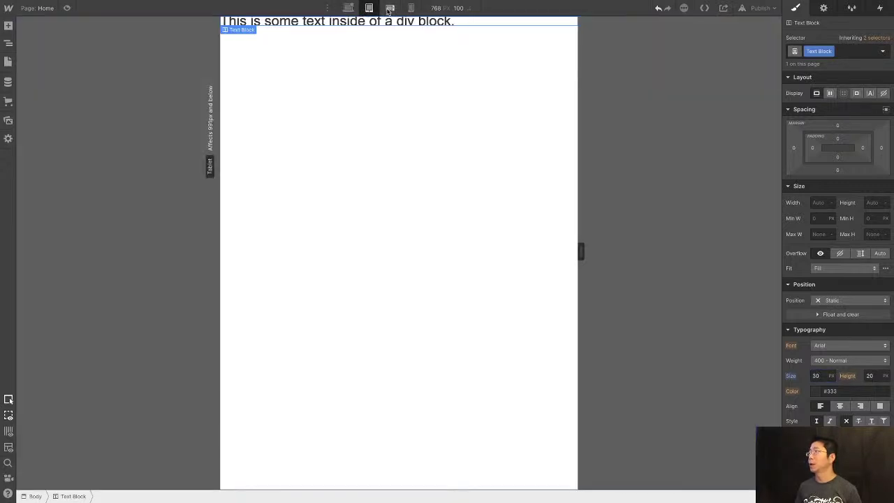
click(391, 9)
click(369, 7)
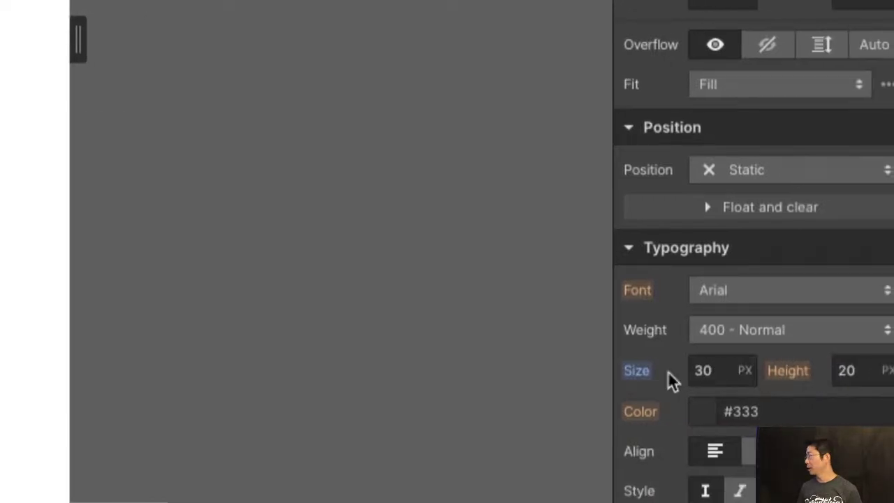
Reset the text block's tablet font size so it inherits the value from the desktop breakpoint
click(648, 374)
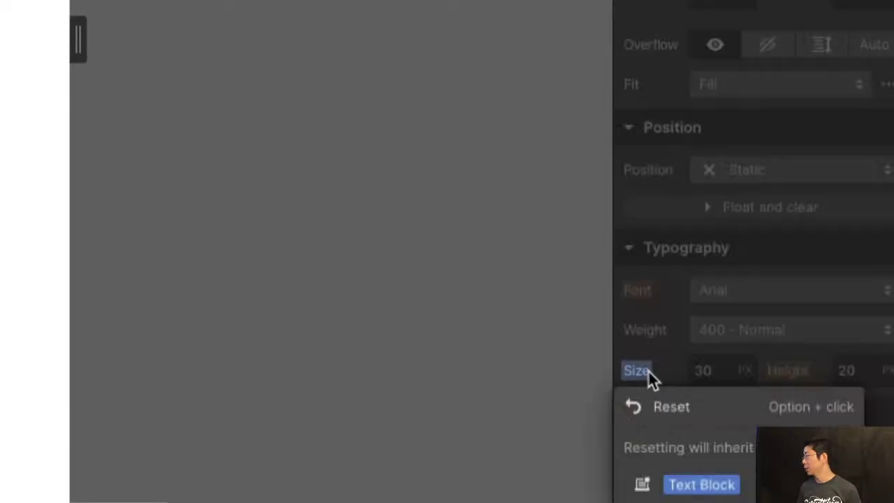
right_click(649, 374)
click(635, 374)
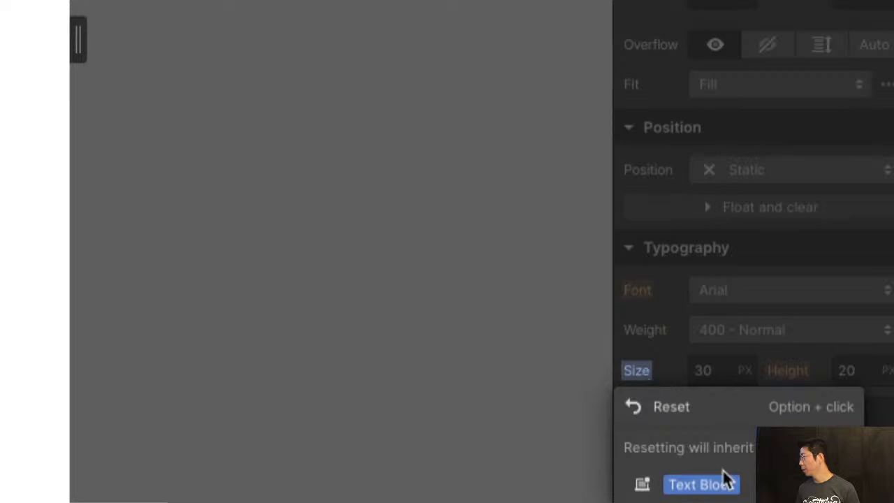
click(674, 408)
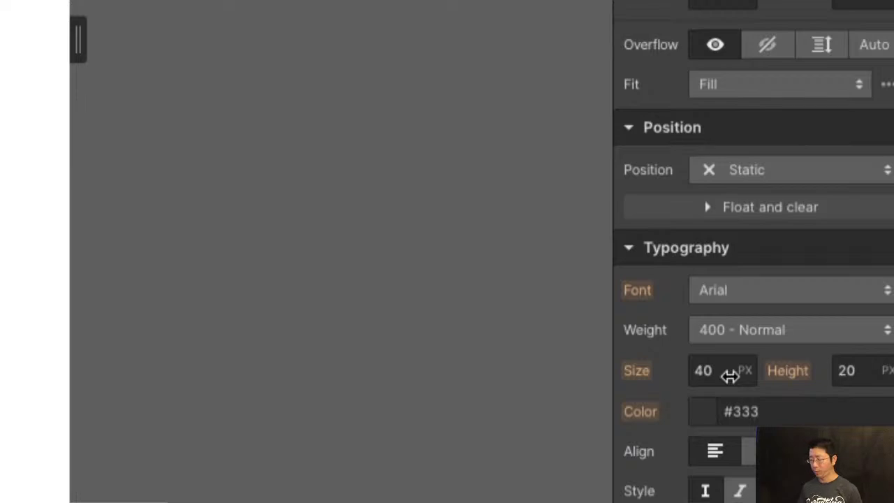
key(alt+super+8)
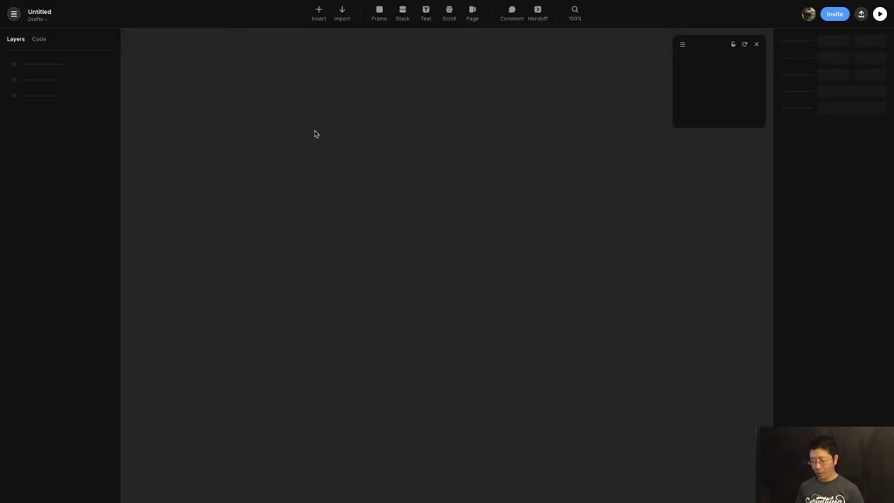
Draw a frame about 696 × 698 on the empty canvas and set its device preset to MacBook Air
key(f)
drag(242, 85, 565, 410)
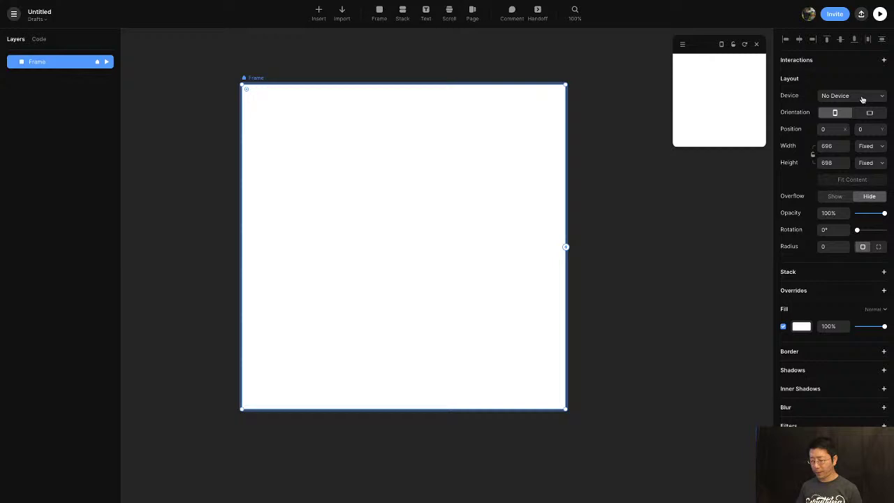
key(alt+super+8)
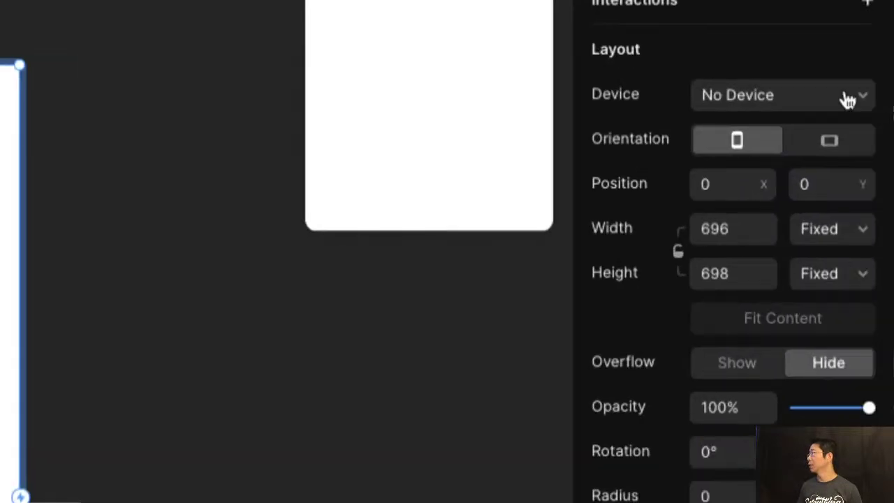
click(791, 99)
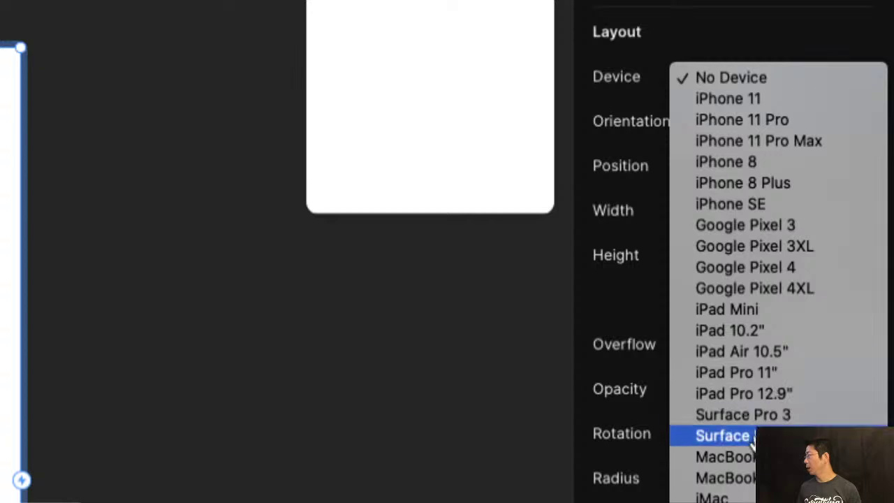
click(742, 458)
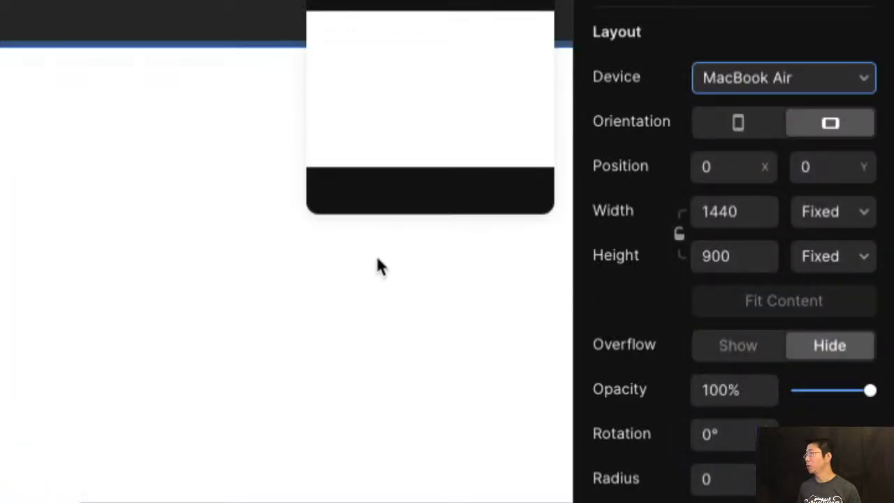
key(alt+super+8)
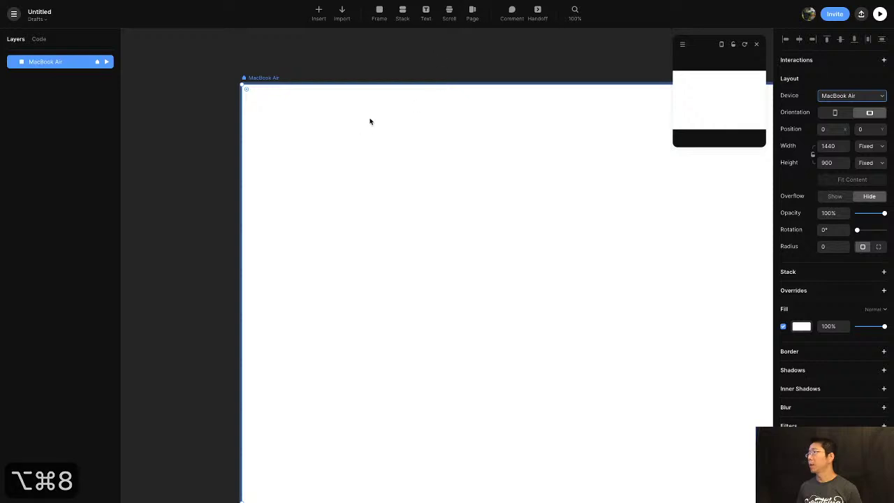
Resize the frame to about 854 × 655 and move it to about X -73, Y 100 on the canvas
drag(268, 78, 240, 142)
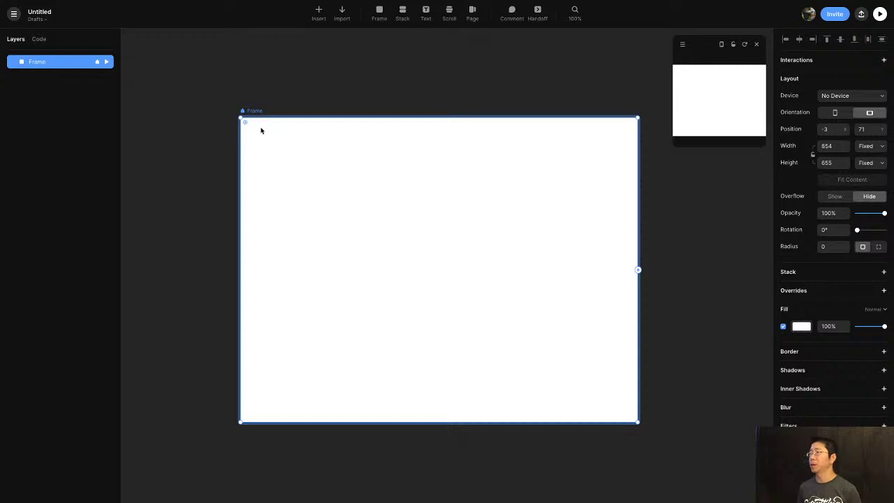
drag(252, 112, 222, 127)
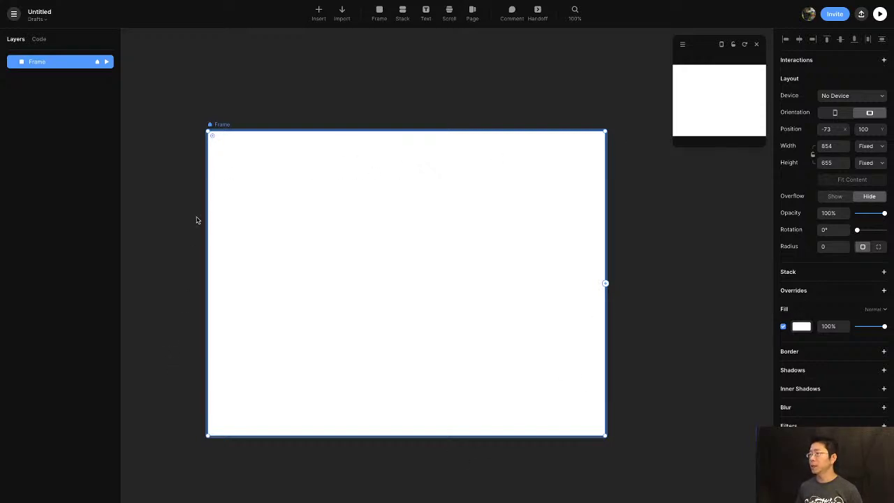
Draw two child frames inside the large frame: about 78 × 88 near its upper-left corner and about 66 × 110 near its upper-right corner
key(f)
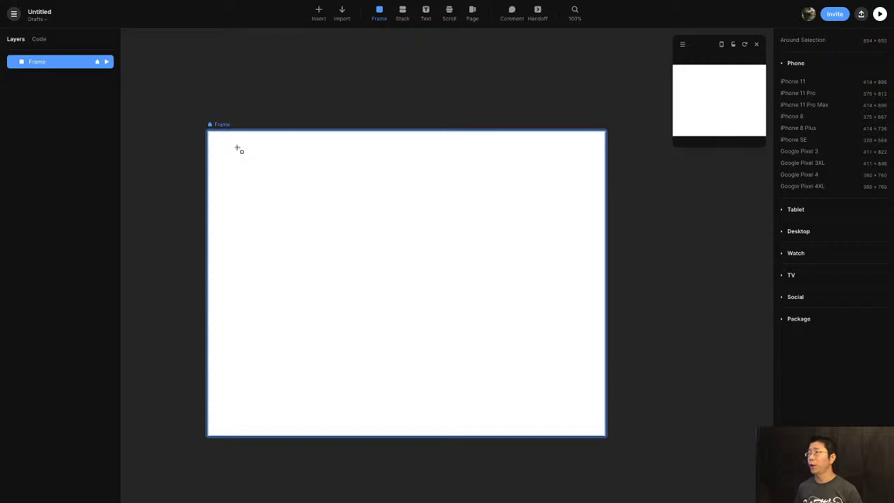
drag(217, 145, 253, 183)
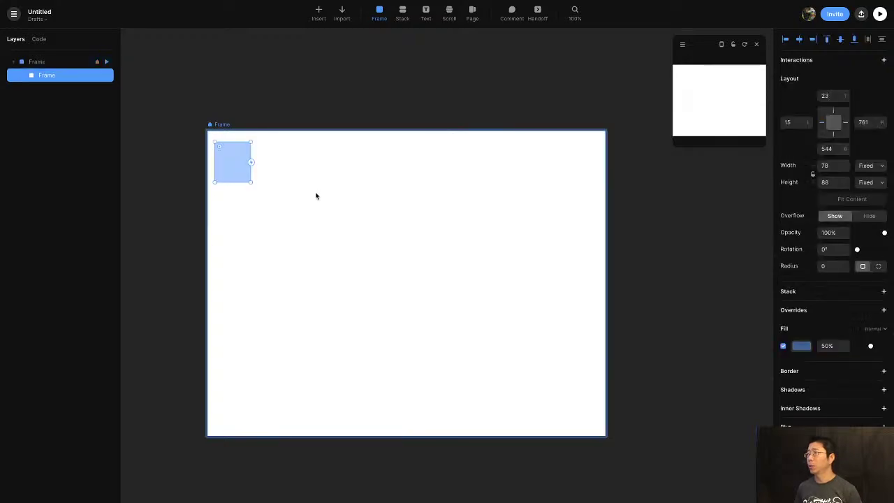
key(f)
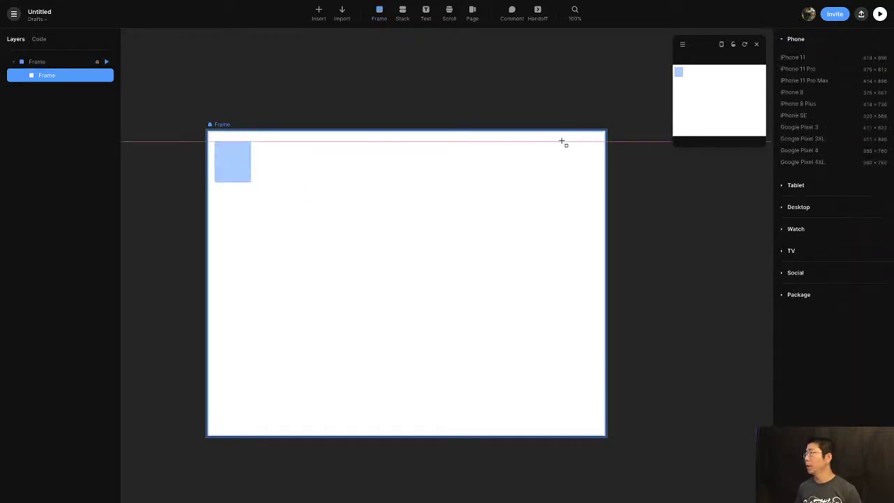
drag(563, 140, 592, 190)
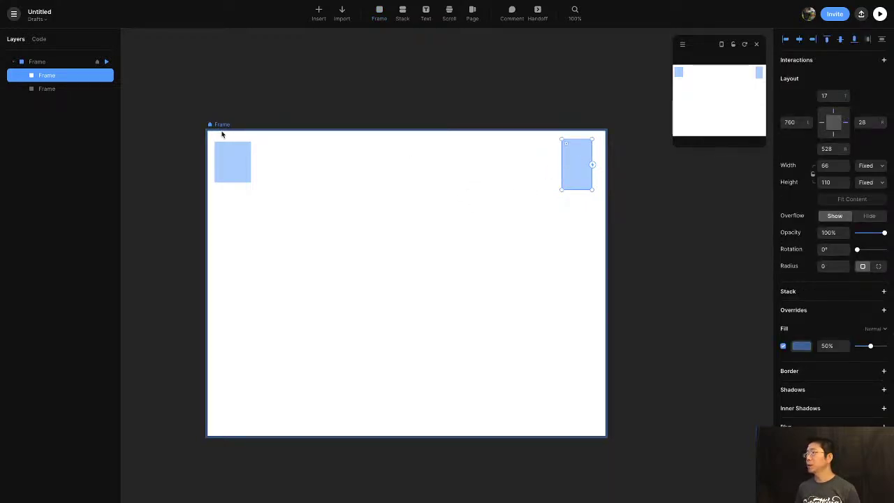
Duplicate the two upper child frames and place the copies near the outer frame's lower-left and lower-right corners
click(227, 169)
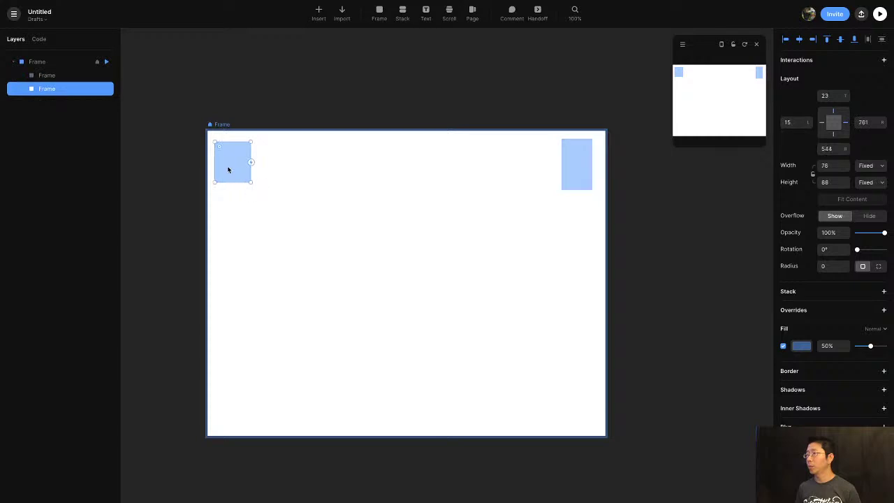
key(super+d)
drag(233, 174, 229, 403)
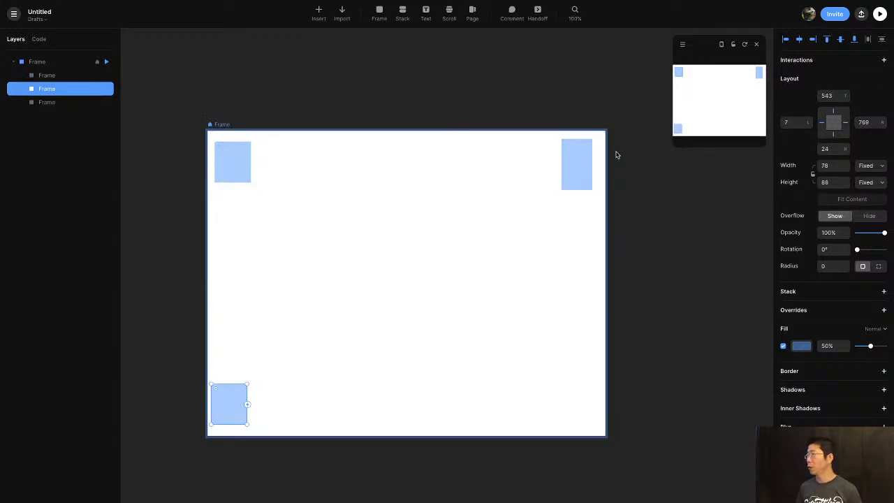
click(578, 159)
key(super+d)
drag(579, 155, 584, 408)
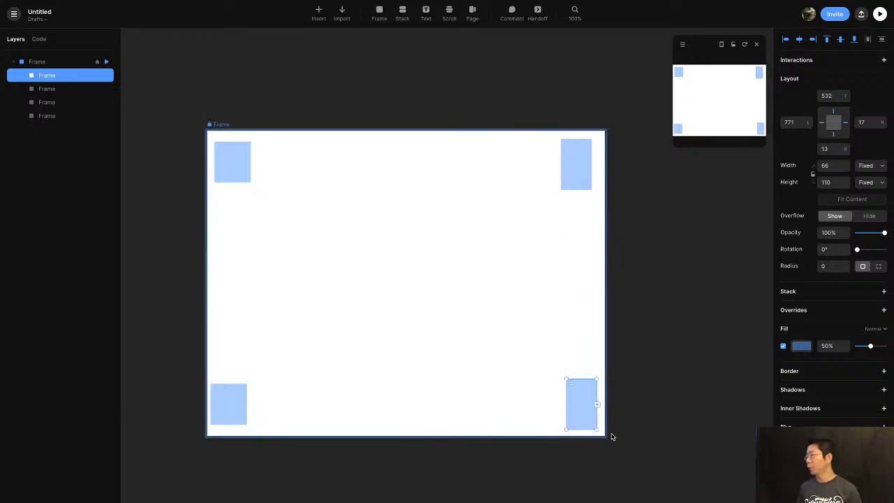
Resize the outer frame to about 430 × 375, 729 × 521 and 528 × 456 to test how the corner frames follow its edges
click(229, 128)
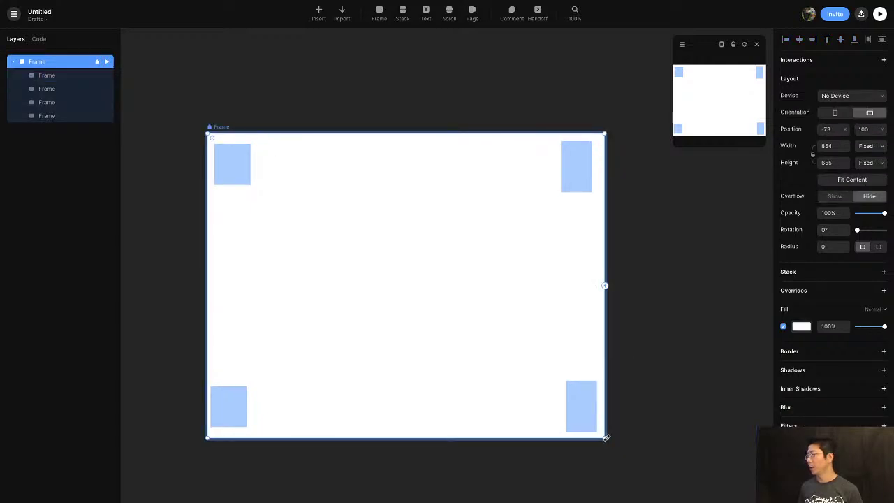
drag(604, 438, 408, 308)
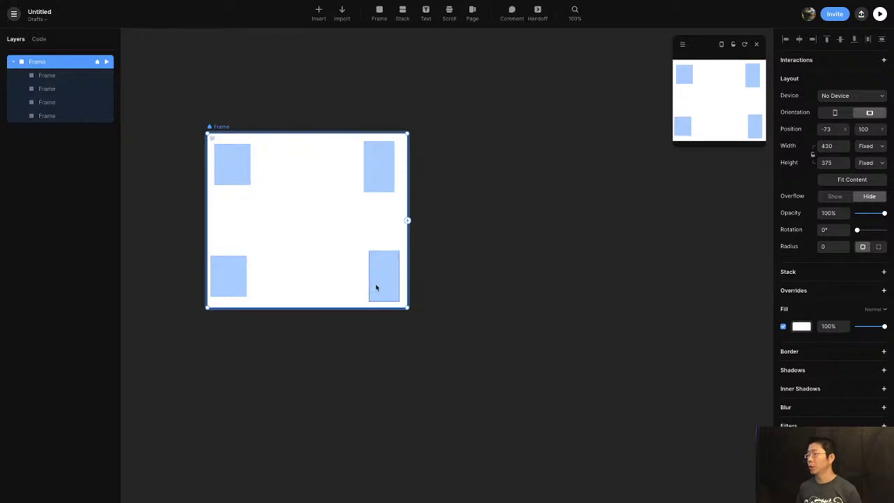
drag(411, 310, 546, 376)
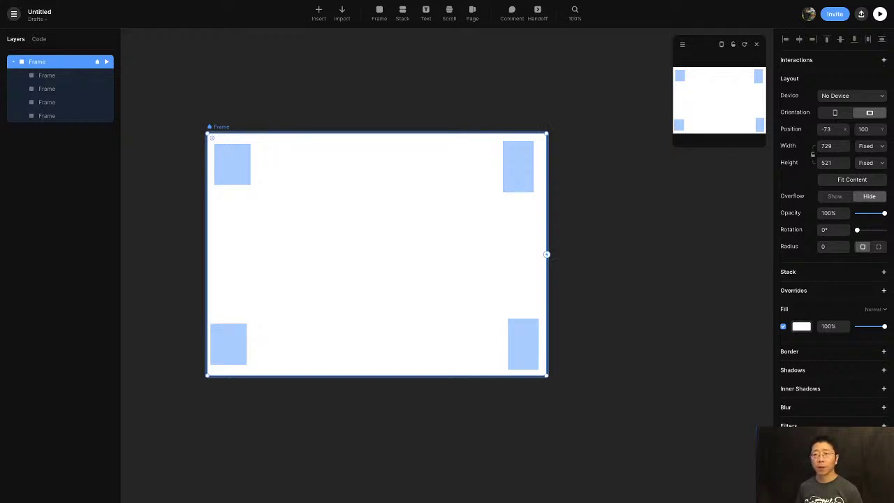
key(super+grave)
key(super+grave)
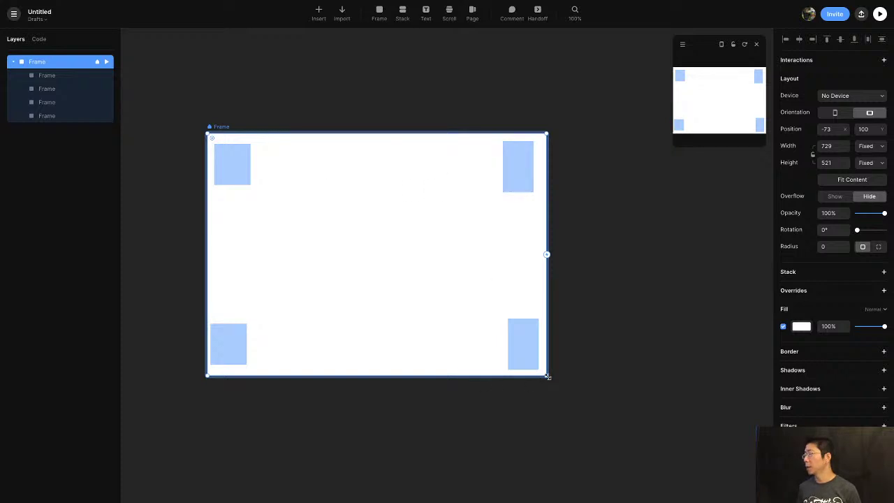
drag(548, 377, 453, 345)
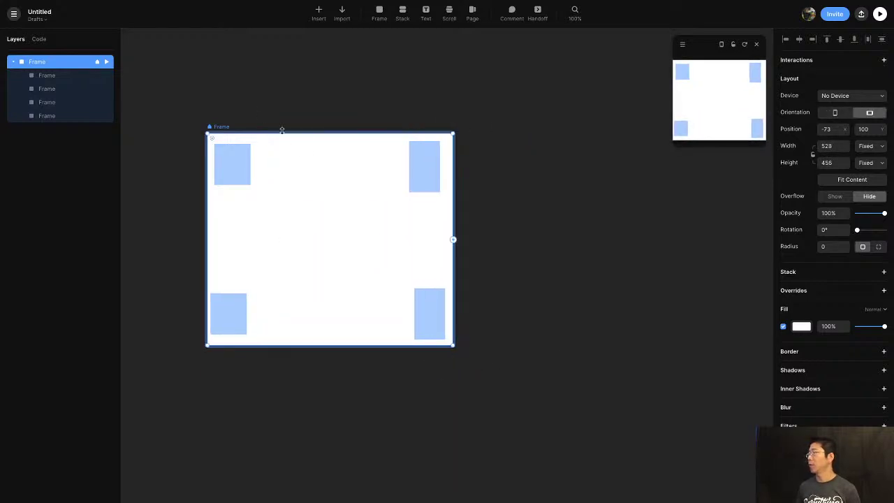
Examine the upper-right frame's layout constraints with the resize simulation, switching its right pin off and on again
click(432, 168)
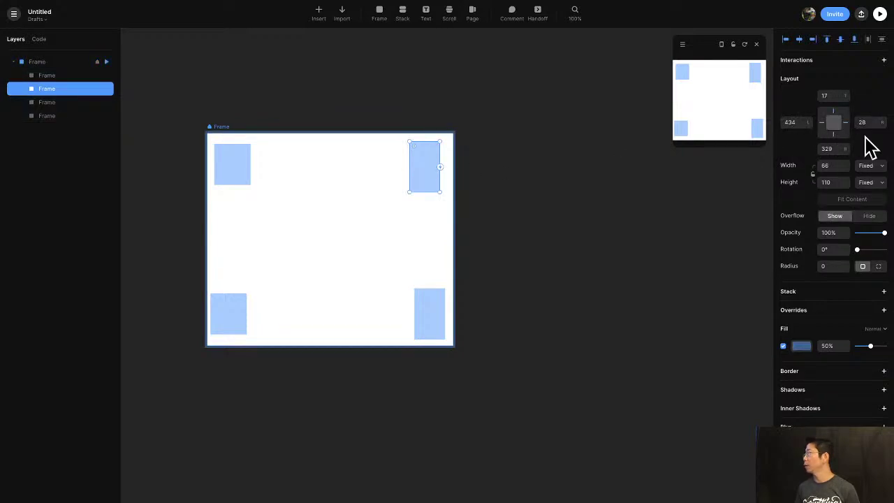
key(alt)
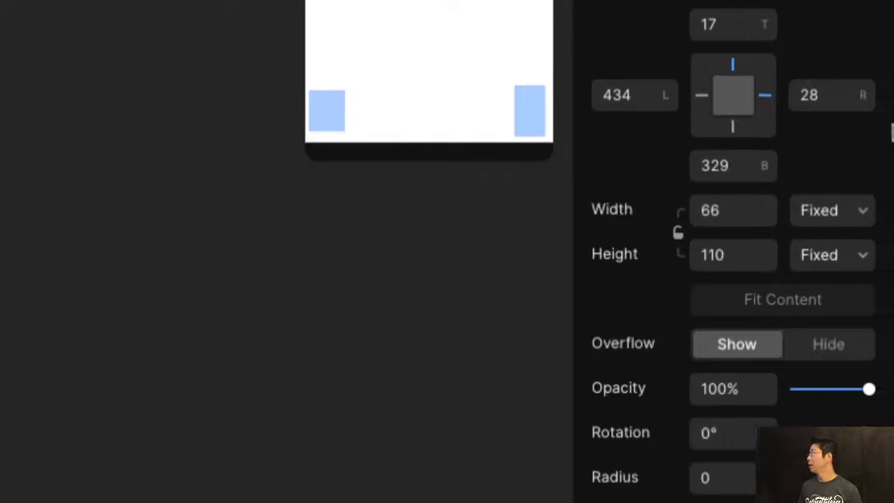
mouse_move(732, 70)
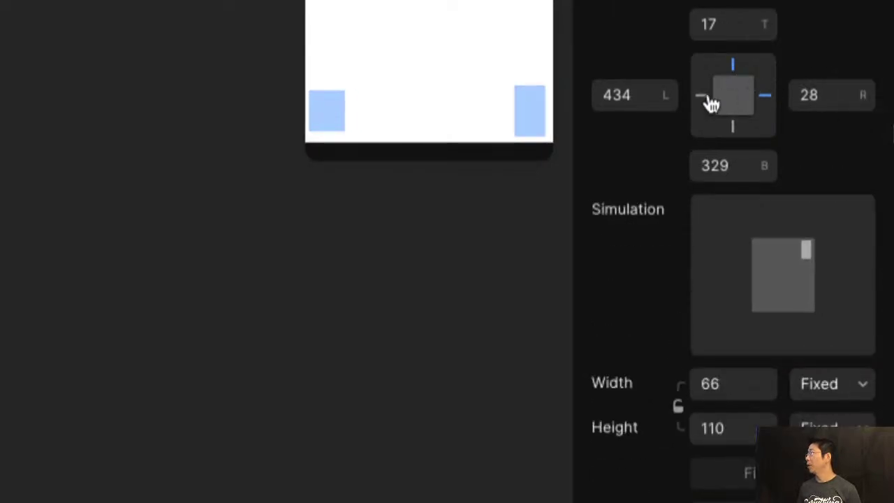
click(767, 98)
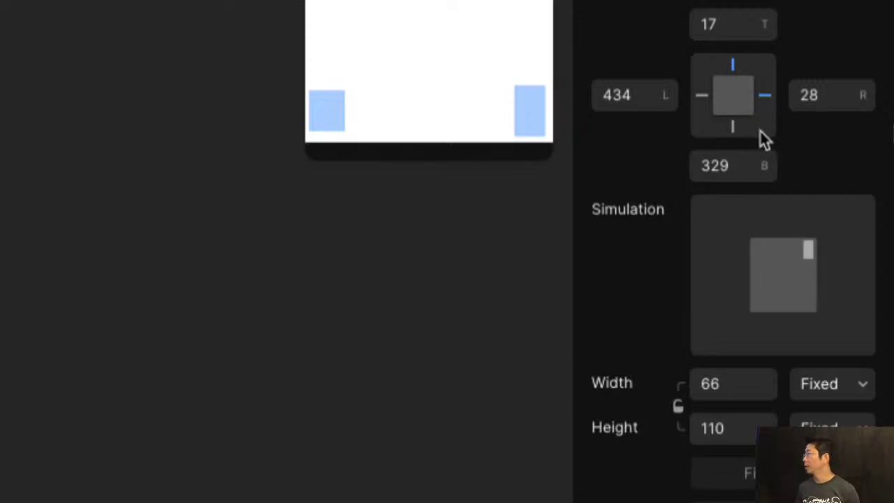
mouse_move(753, 106)
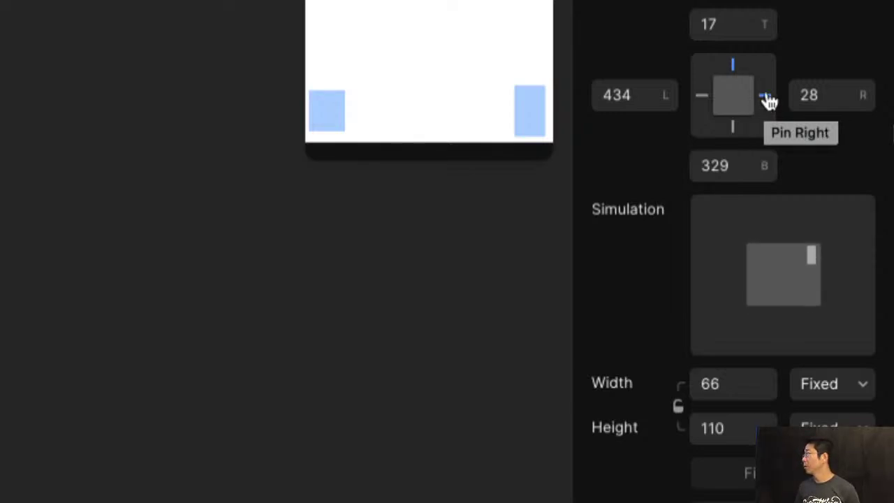
click(766, 97)
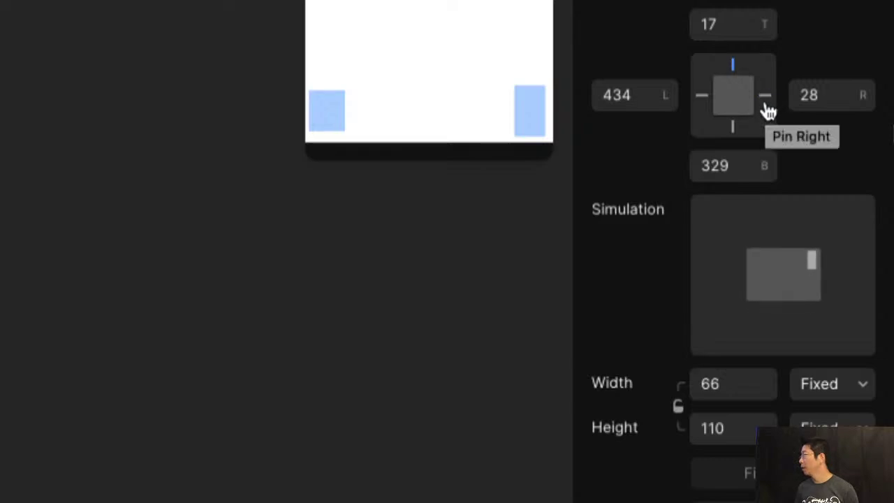
mouse_move(734, 114)
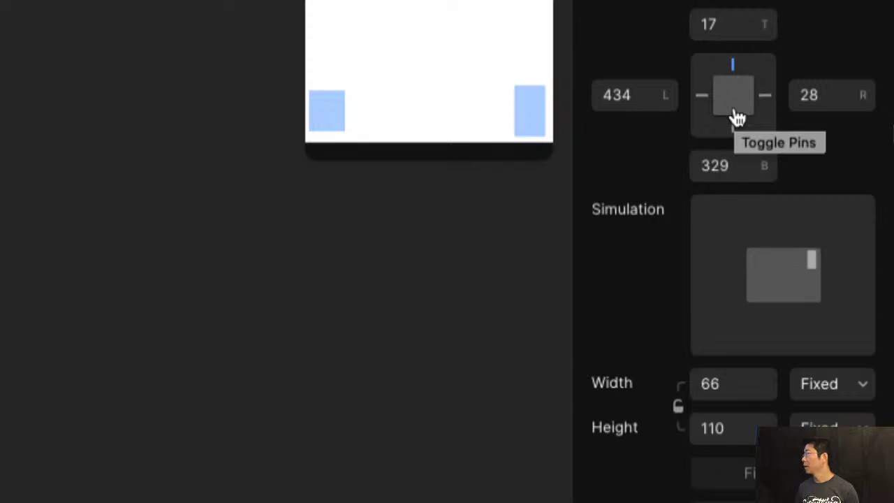
click(764, 95)
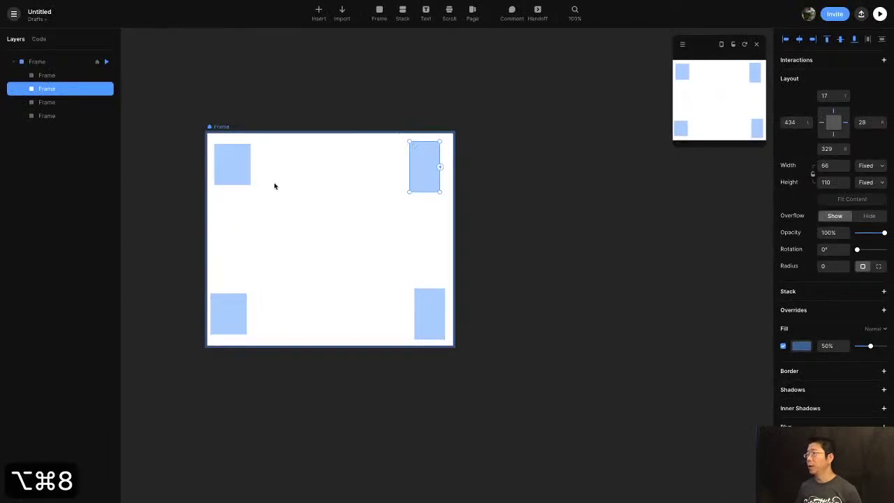
Draw a frame about 137 × 147 near the outer frame's centre and unpin it from the edges, previewing its resize simulation
key(Escape)
key(f)
drag(290, 203, 355, 271)
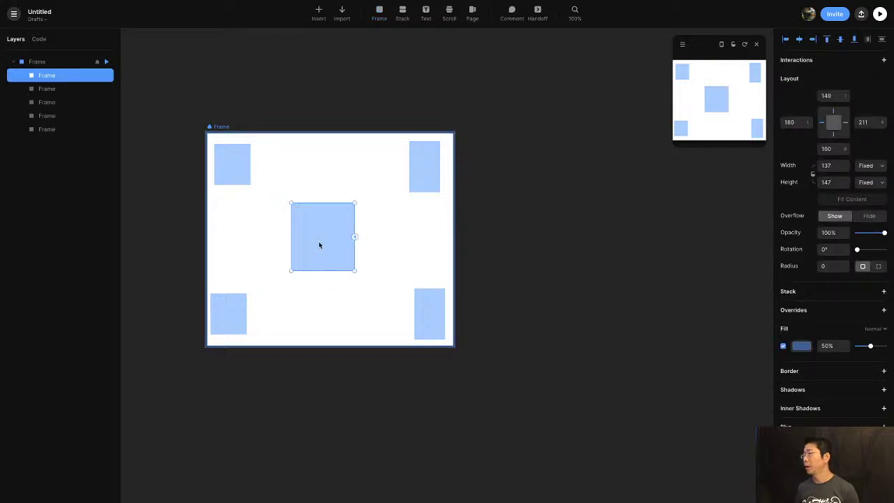
mouse_move(831, 123)
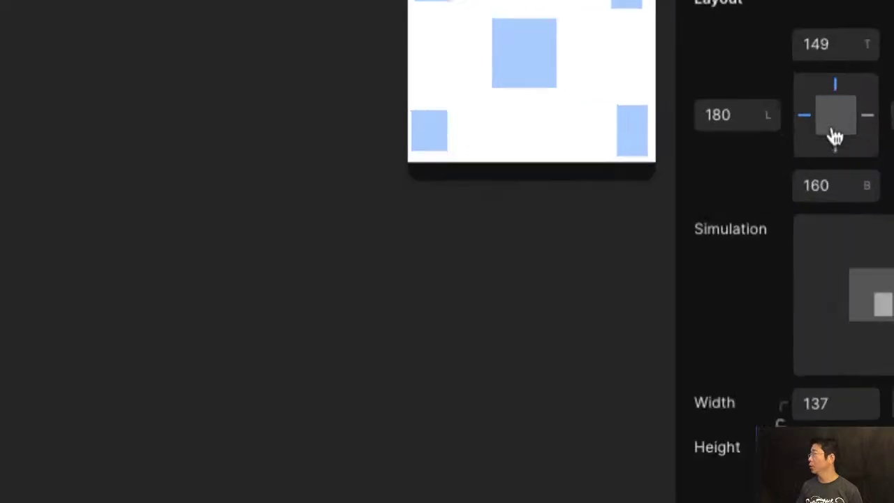
mouse_move(738, 130)
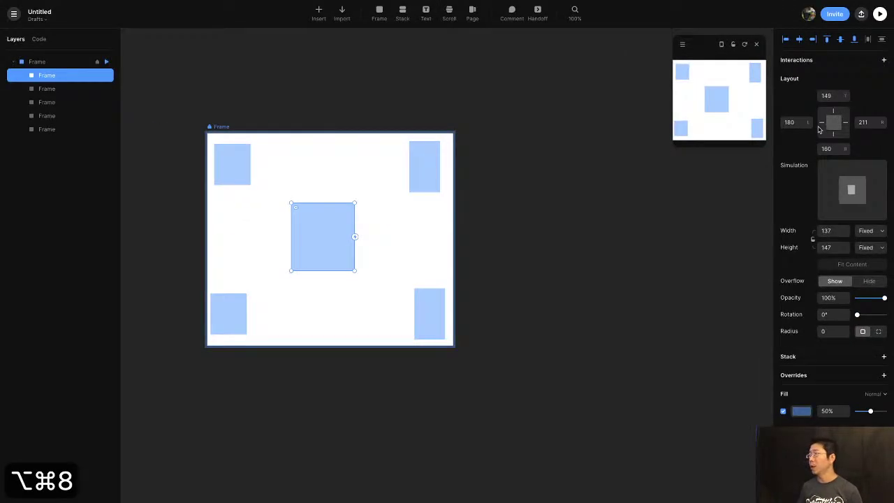
Resize the outer frame to about 731 × 472 to test how the central frame behaves
click(455, 349)
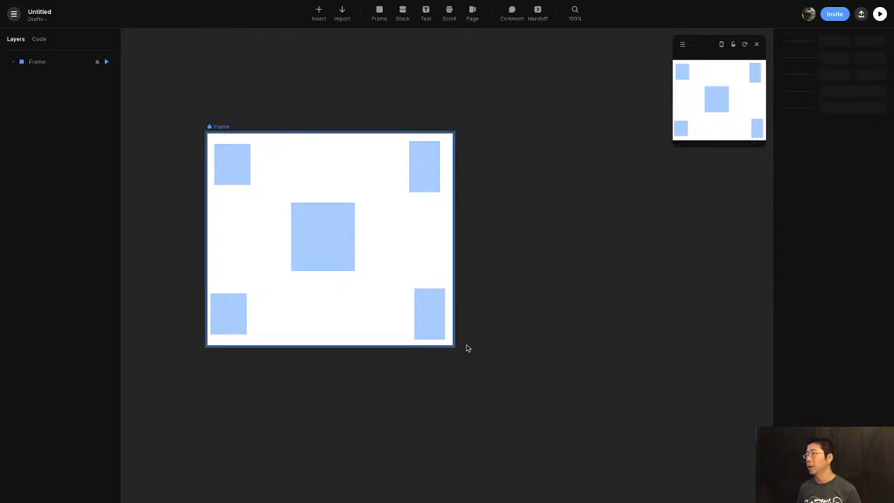
click(468, 347)
drag(453, 345, 549, 354)
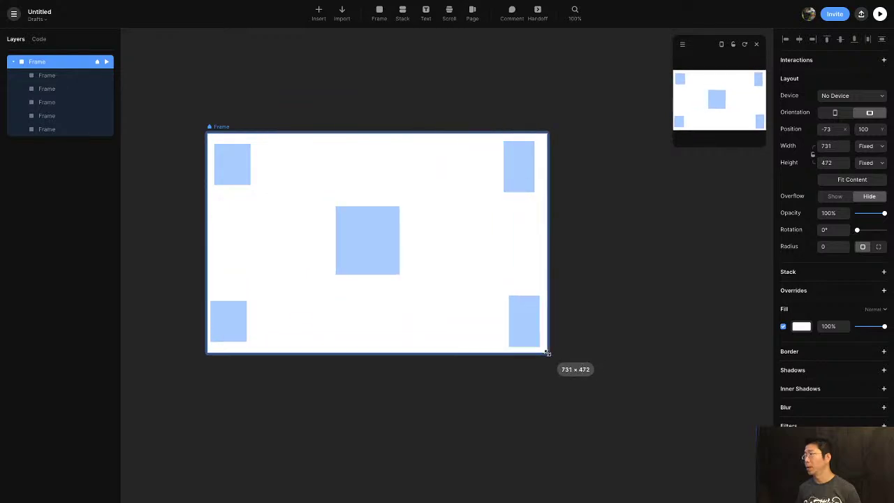
Move the central frame to about 130 from the left and 111 from the top, and enlarge it to about 453 × 266
click(357, 241)
drag(357, 242, 291, 219)
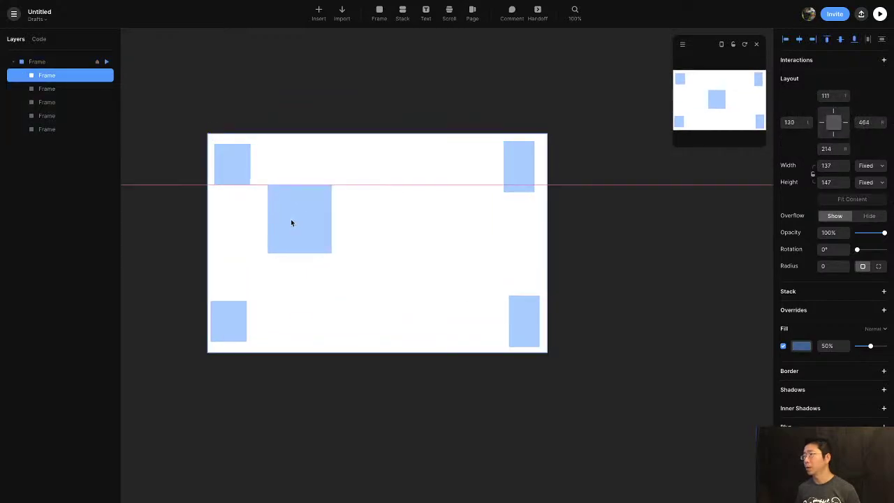
mouse_move(831, 116)
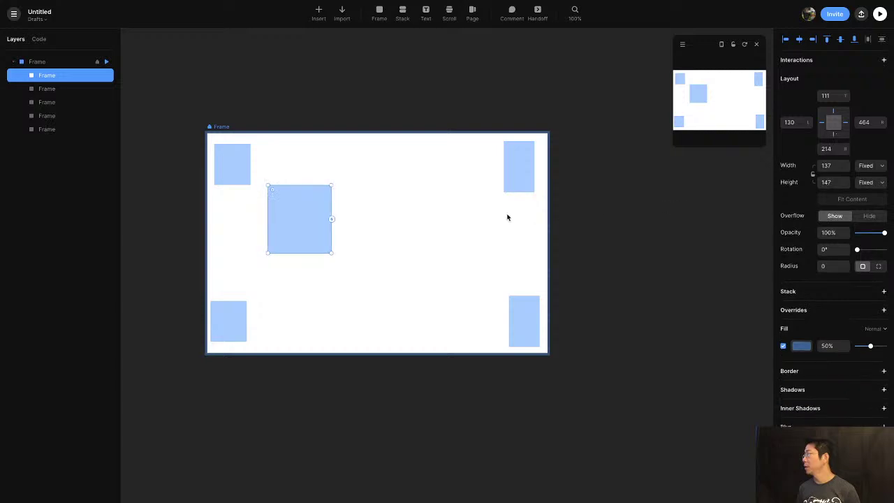
drag(332, 253, 478, 308)
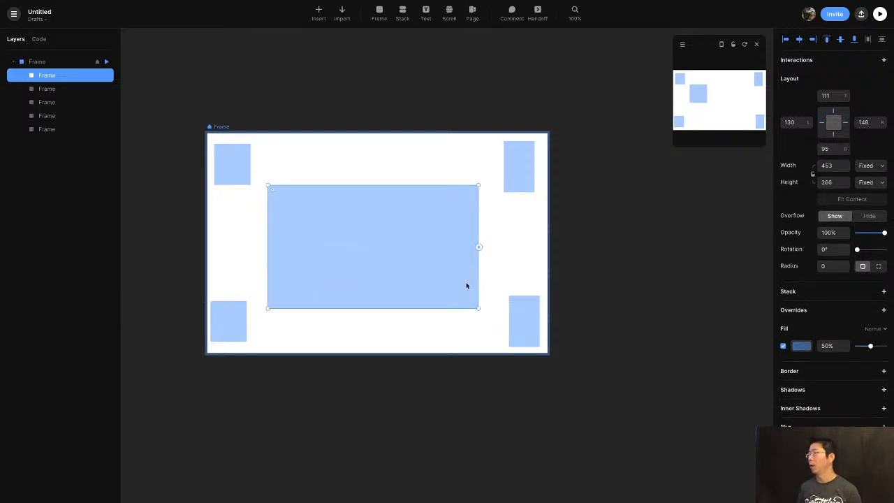
Resize the outer frame to about 746 × 538 to test how the enlarged central frame stretches
click(548, 356)
click(218, 126)
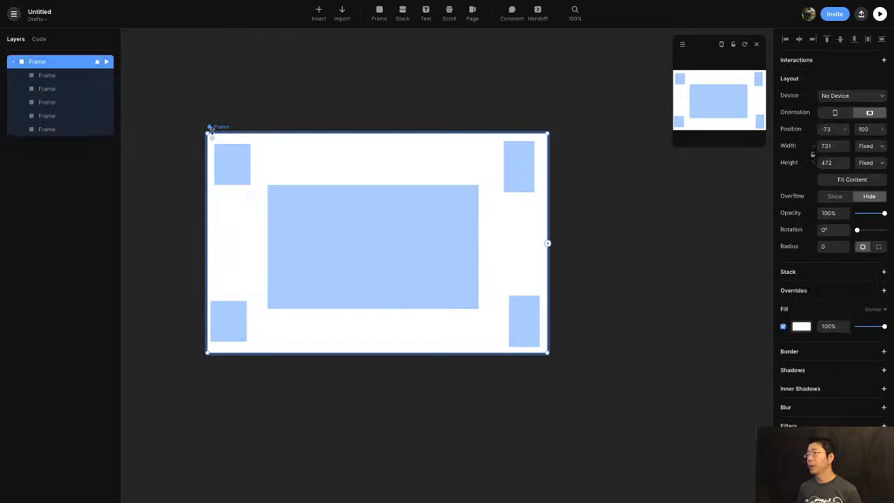
drag(549, 353, 554, 384)
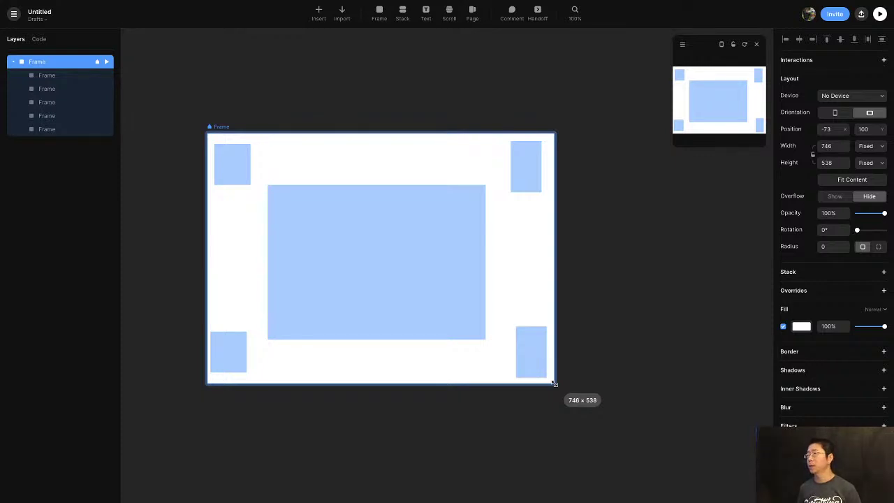
drag(554, 383, 554, 383)
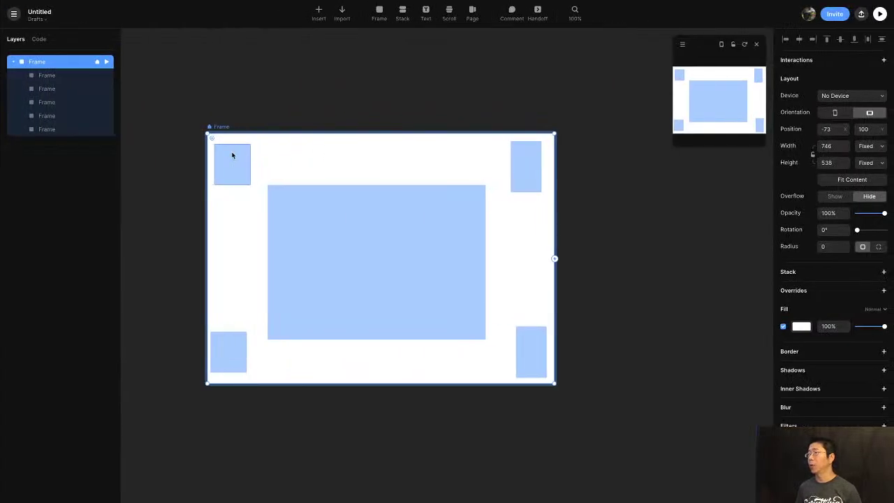
Delete all five child frames, leaving the outer frame empty
click(233, 155)
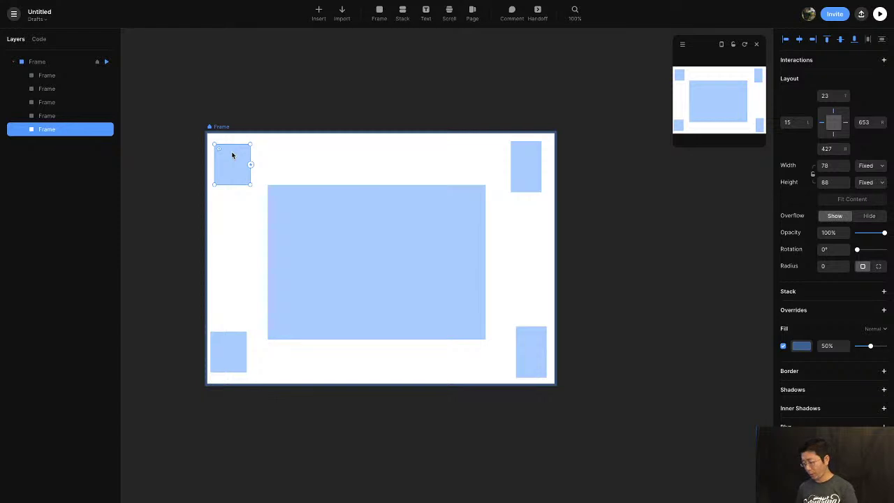
key(Delete)
click(527, 154)
key(Delete)
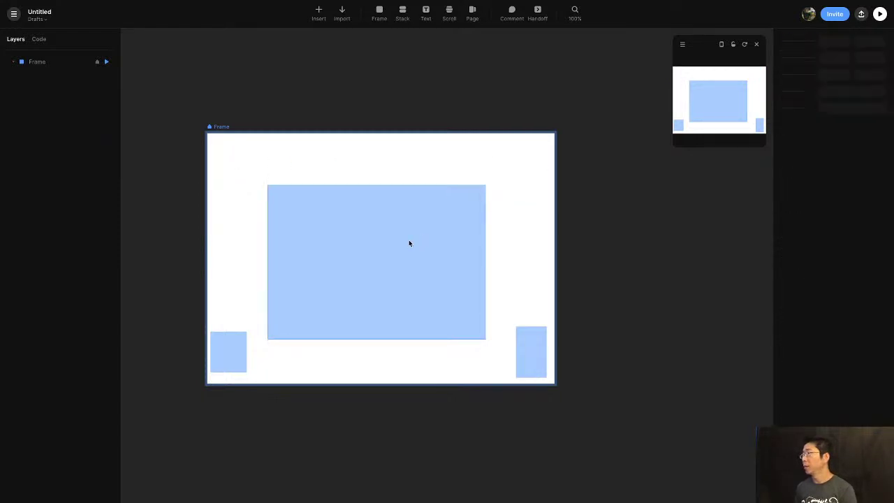
click(409, 240)
key(Delete)
click(217, 355)
key(Delete)
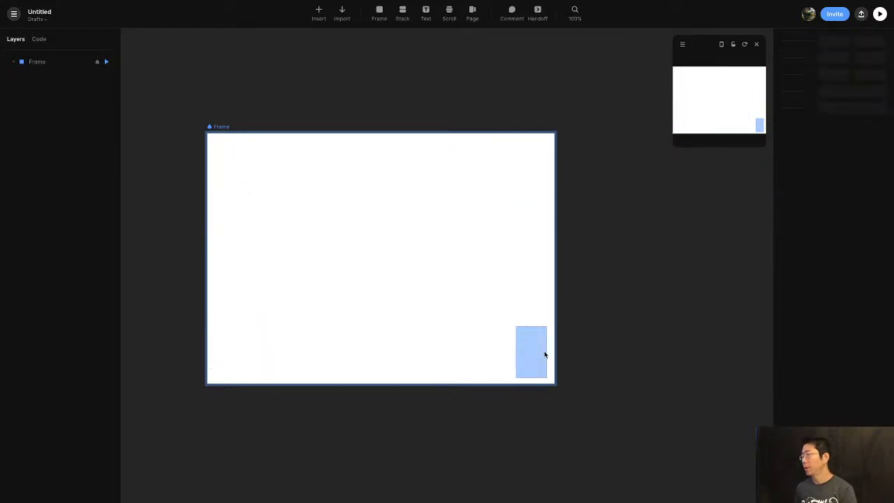
click(544, 351)
key(Delete)
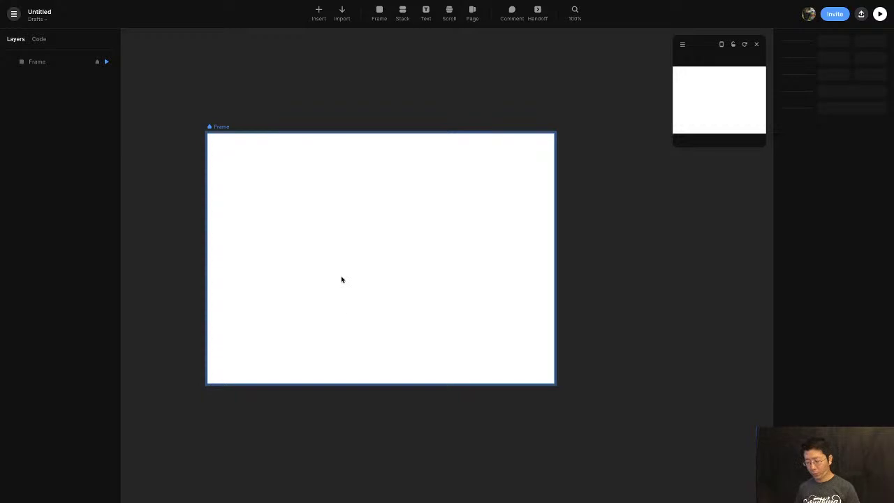
Draw two side-by-side child frames: a narrow left column about 141 × 457 and a wide content area of matching height beside it
key(f)
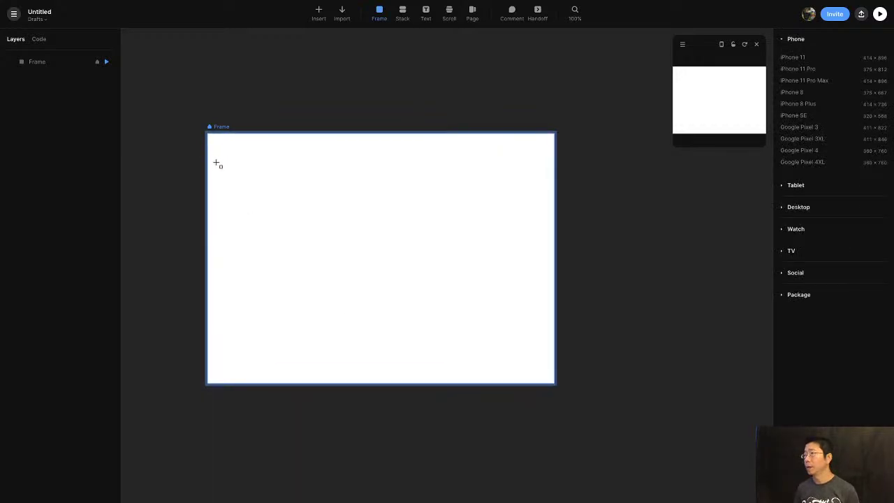
drag(216, 160, 282, 373)
key(f)
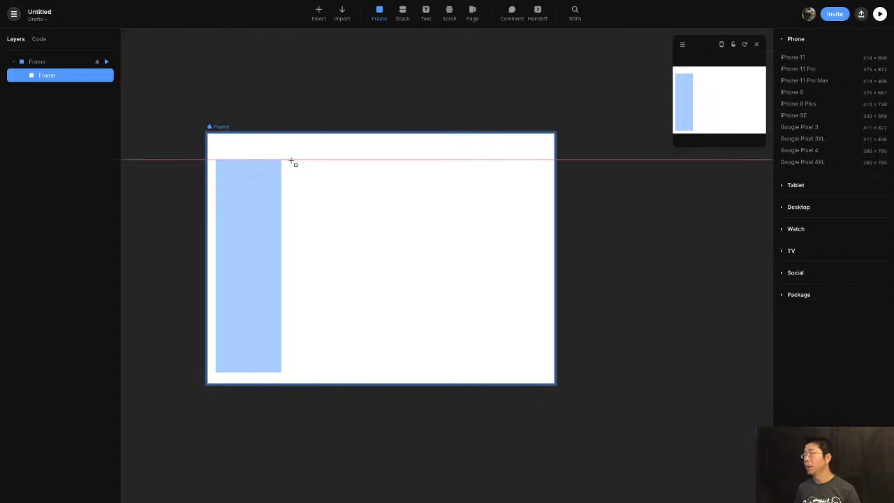
drag(291, 161, 542, 371)
Change the narrow left column's fill to orange #FF9100 at 50% opacity
click(236, 223)
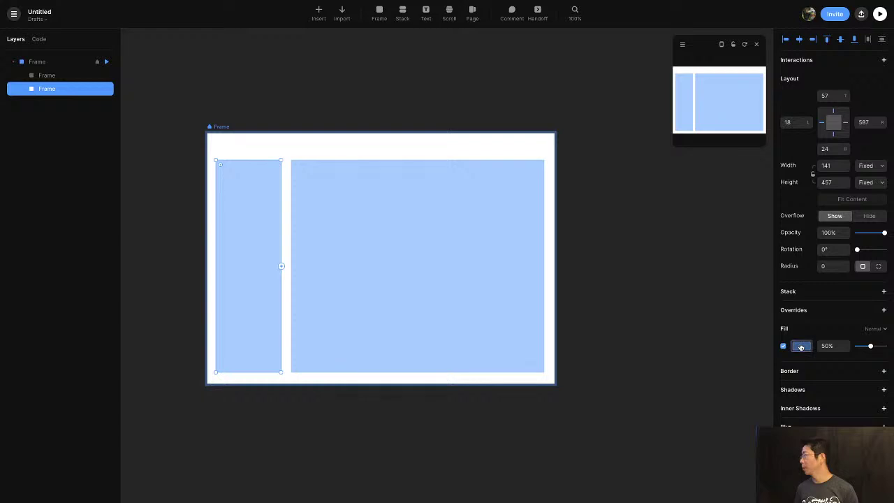
click(802, 347)
click(660, 427)
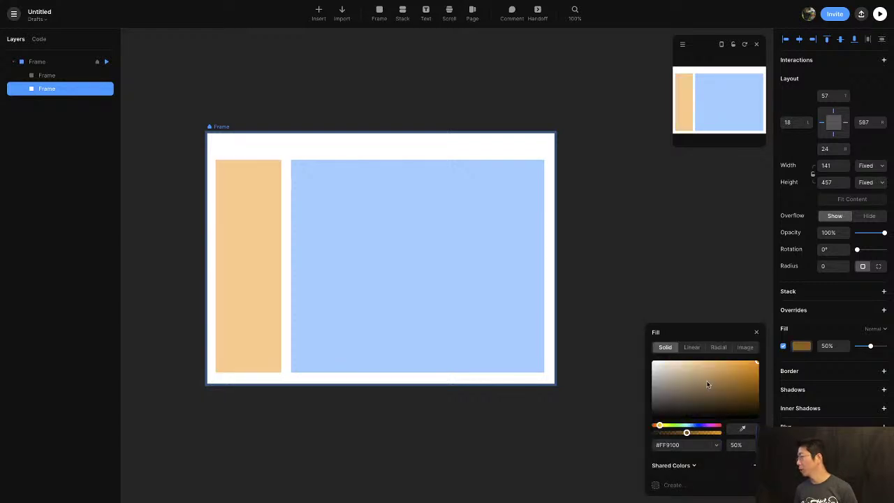
Change the wide content area's fill to a muted grey-blue
click(432, 261)
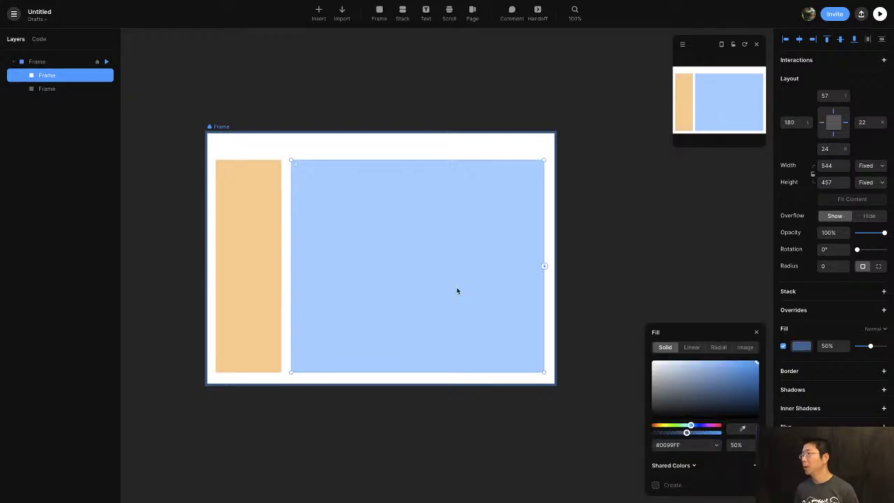
click(675, 377)
key(Escape)
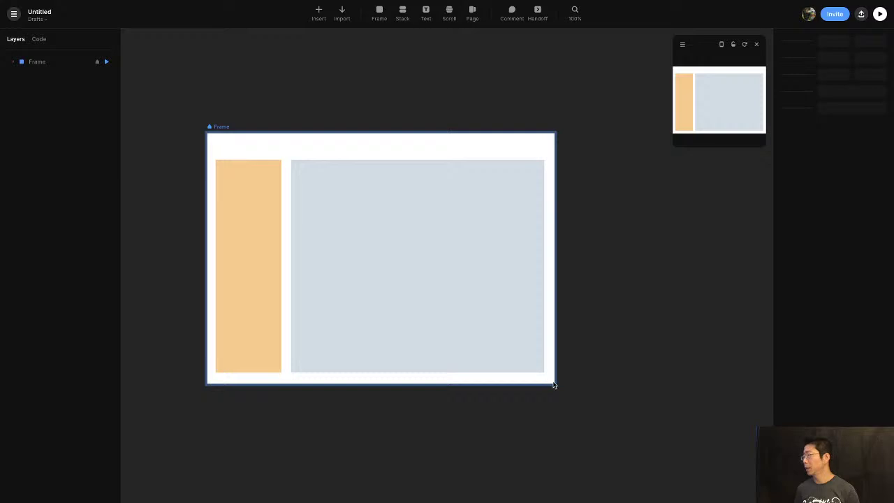
Try narrowing the outer frame to test how its two columns respond, and undo the resize
click(520, 369)
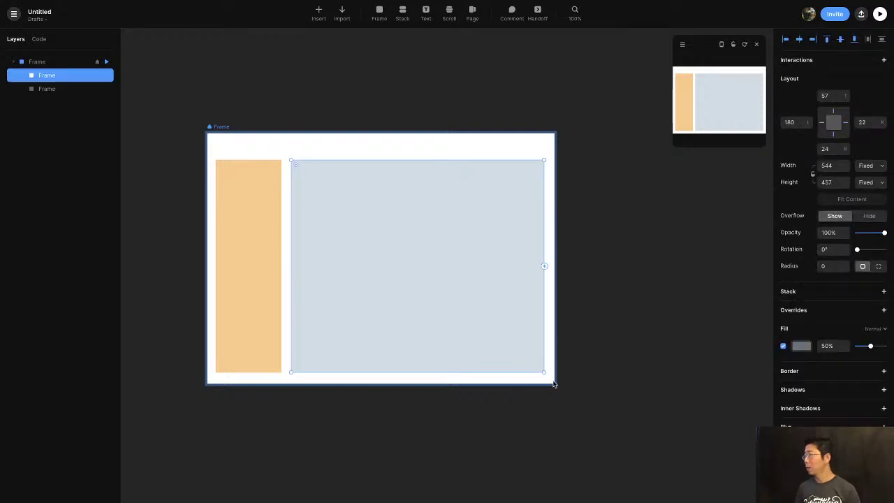
click(552, 382)
drag(553, 382, 521, 383)
key(super+z)
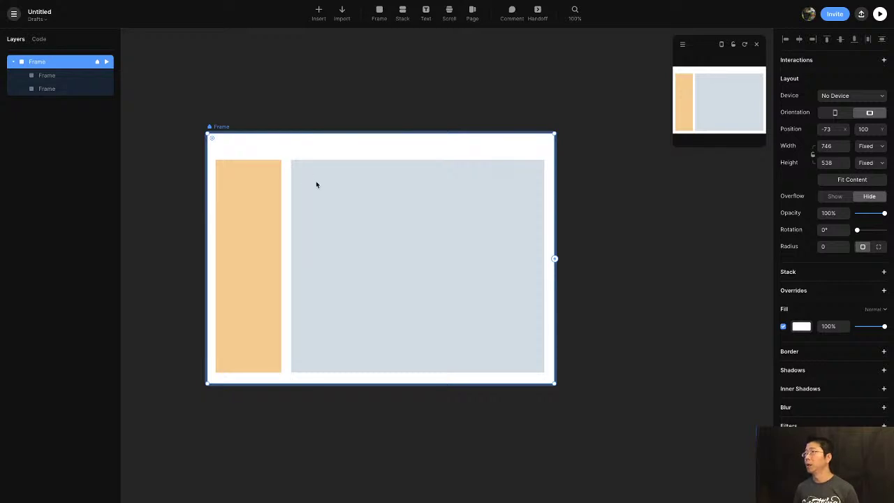
Pin the content area's left edge as well, and resize the outer frame to about 718 × 559 to test how it stretches
click(332, 209)
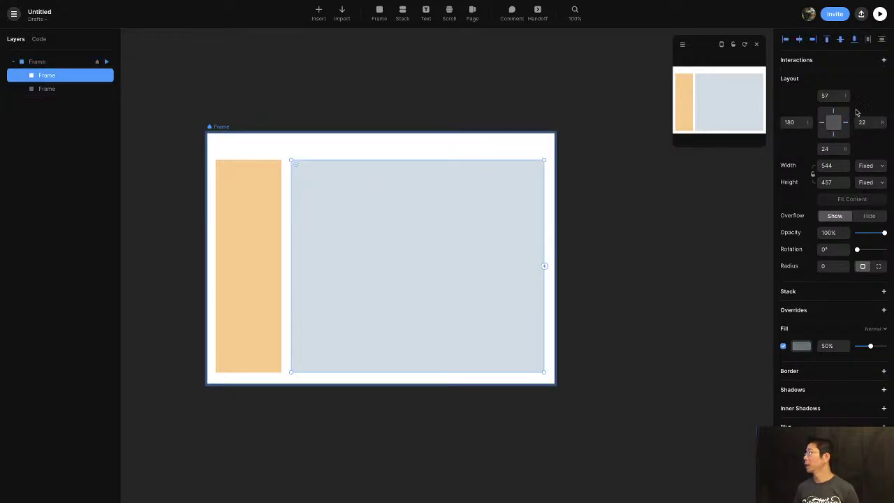
mouse_move(824, 125)
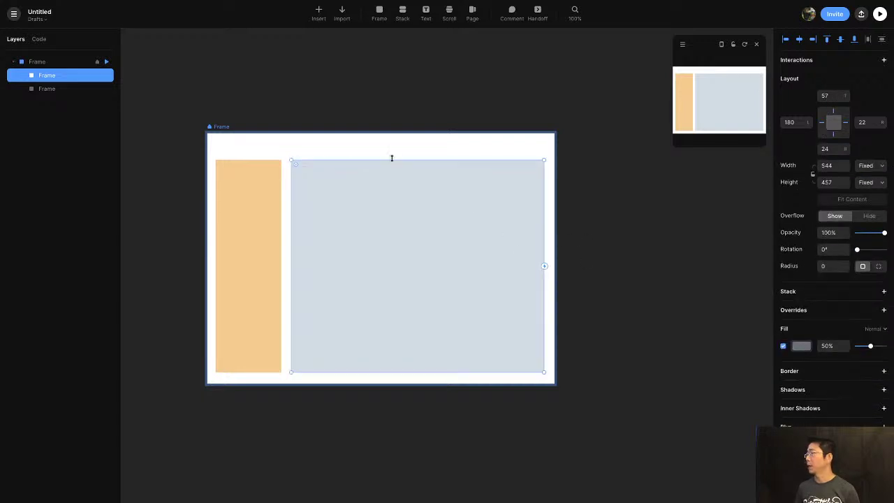
click(298, 151)
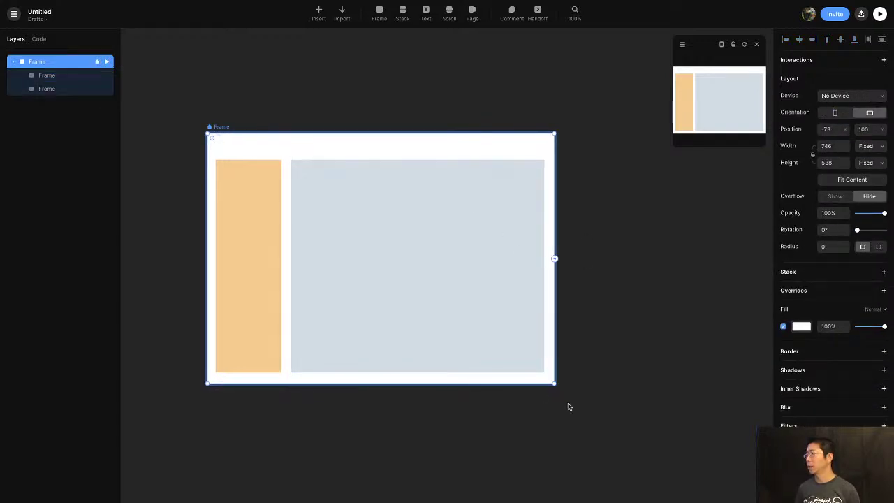
drag(554, 384, 548, 403)
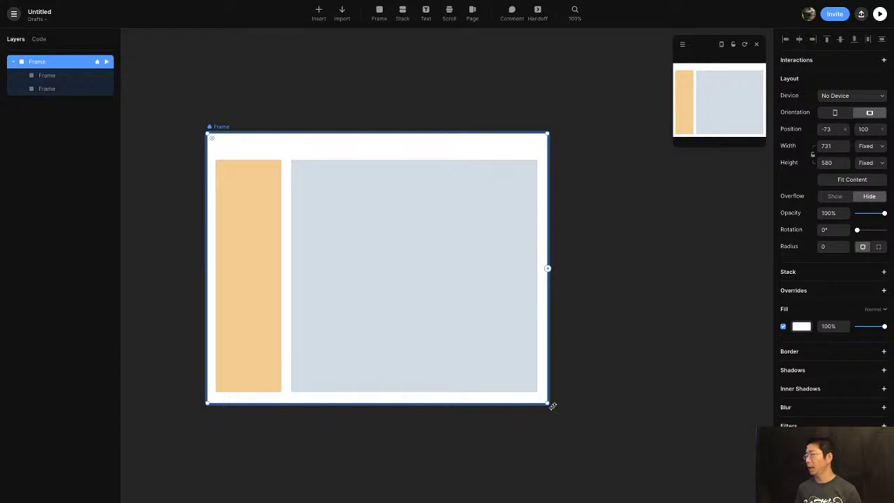
drag(547, 402, 349, 376)
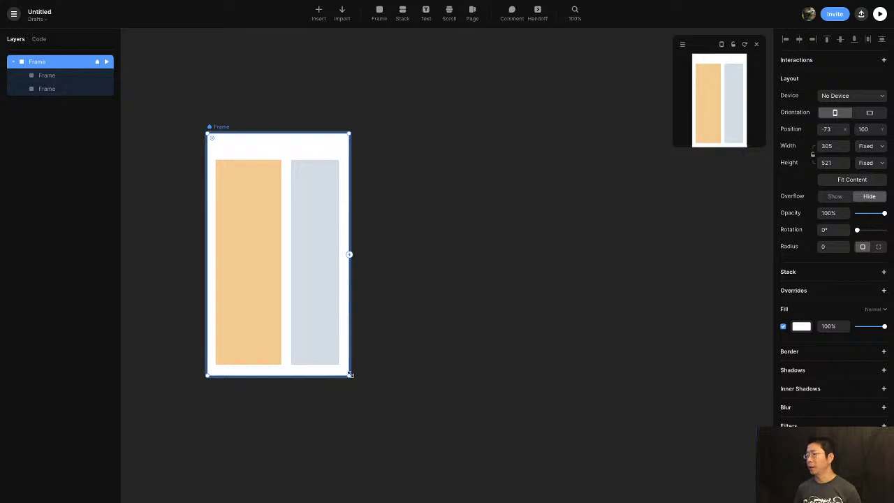
drag(349, 376, 542, 392)
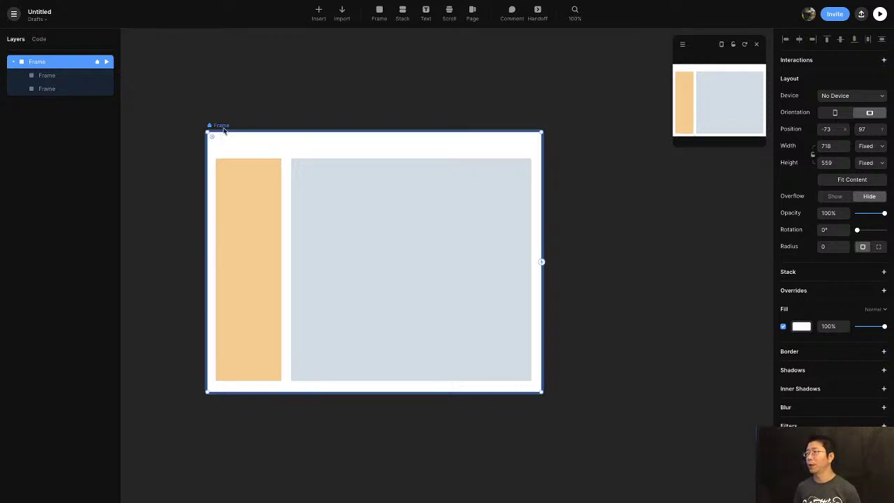
Duplicate the outer frame with its two columns and narrow the copy to about 324 wide
drag(224, 131, 186, 135)
key(super+d)
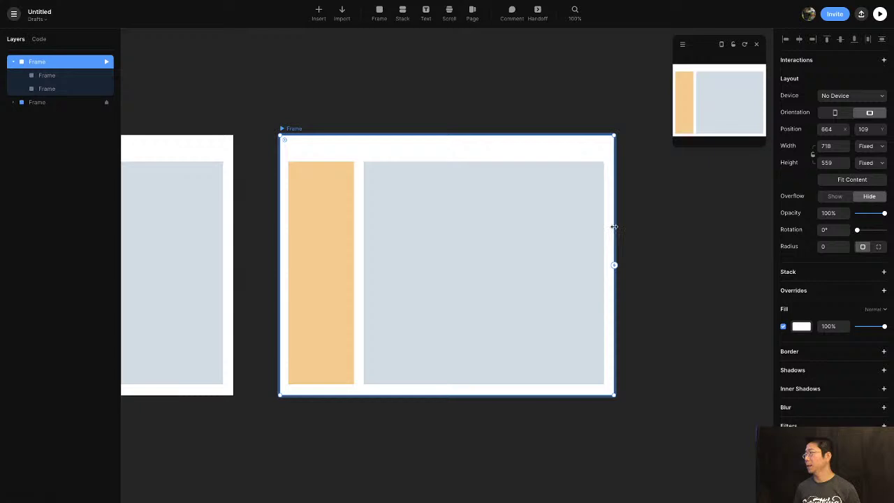
drag(612, 226, 431, 234)
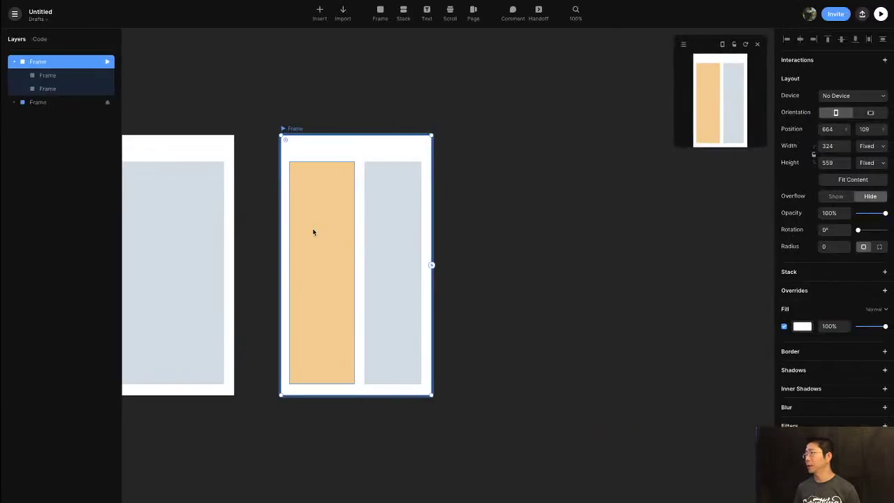
Delete the orange column from the narrow copy and widen its content area to about 284, leaving an 18 left margin
scroll(244, 187, left, 3)
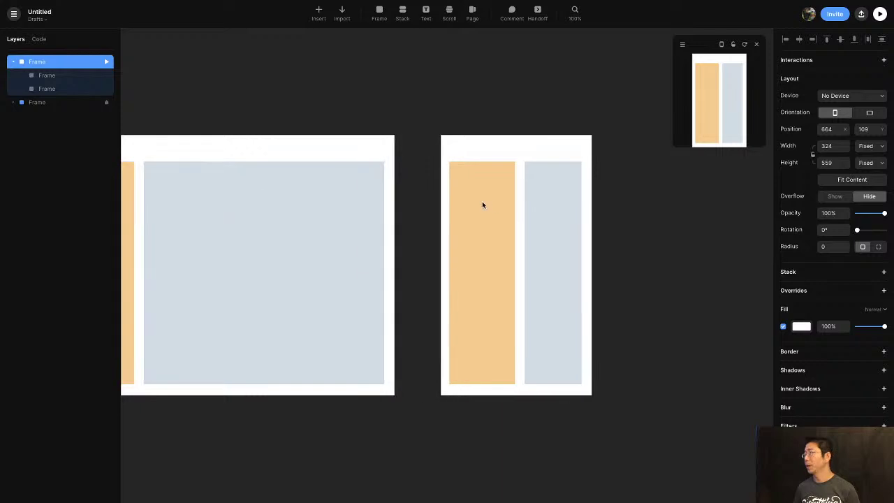
click(481, 205)
key(Delete)
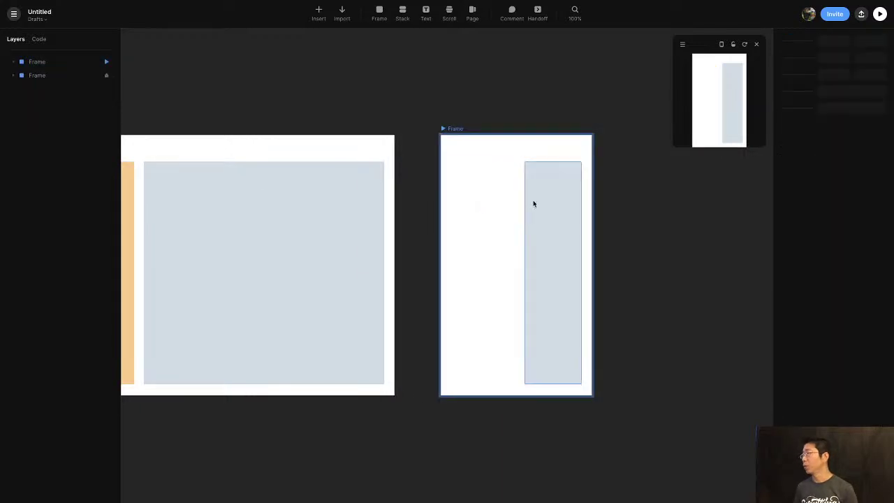
click(534, 202)
drag(525, 211, 449, 209)
scroll(422, 193, left, 5)
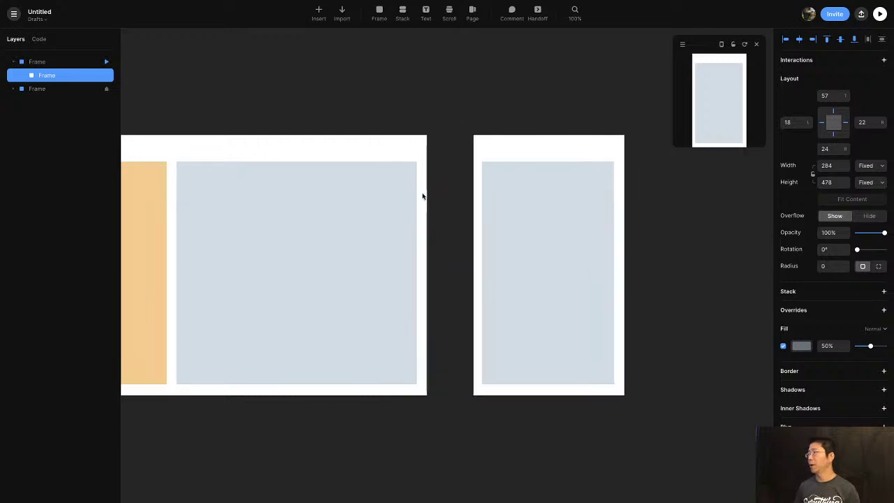
Search the insertable packages for "RESPONSI" and install the Responsive Layout Component
scroll(441, 198, up, 2)
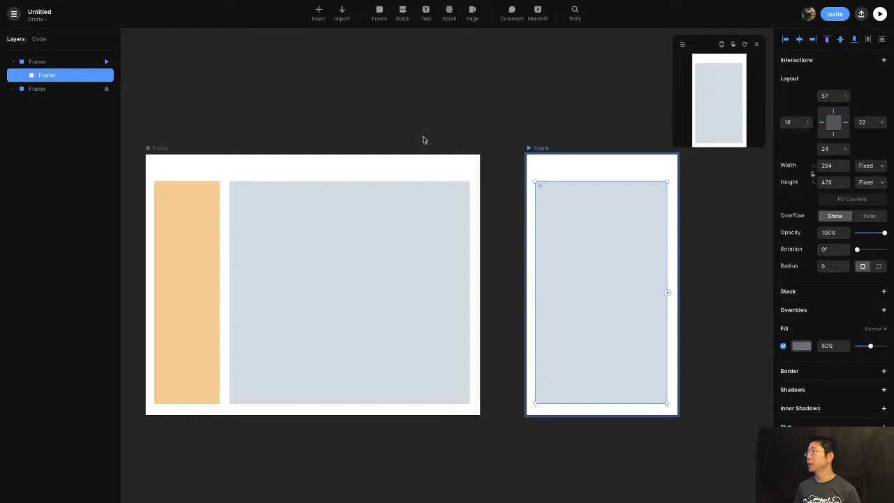
click(318, 14)
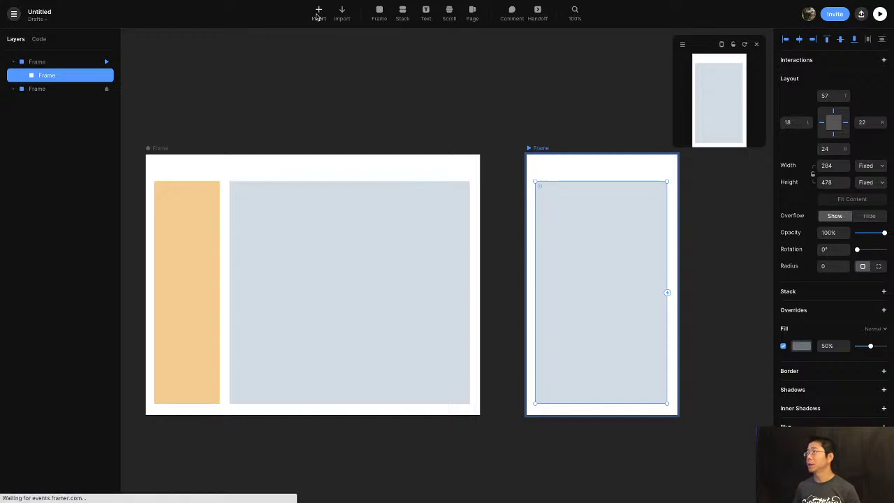
text(RESPONSI)
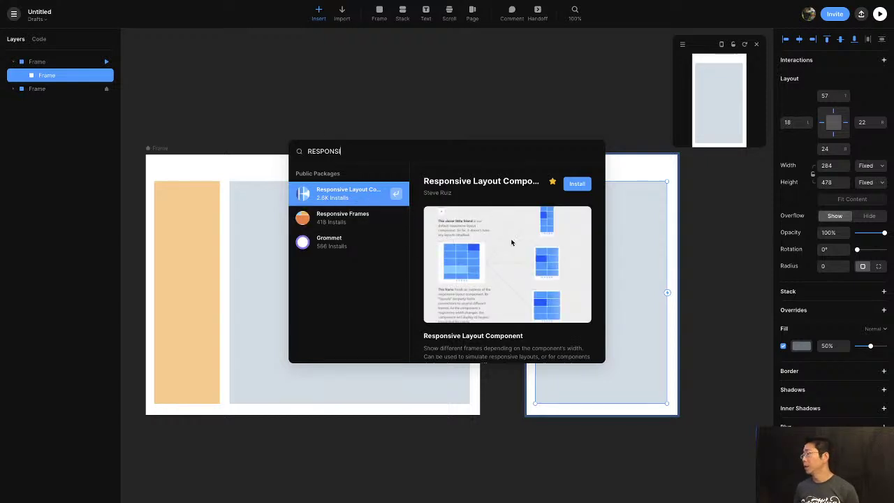
scroll(512, 243, down, 2)
scroll(511, 243, up, 2)
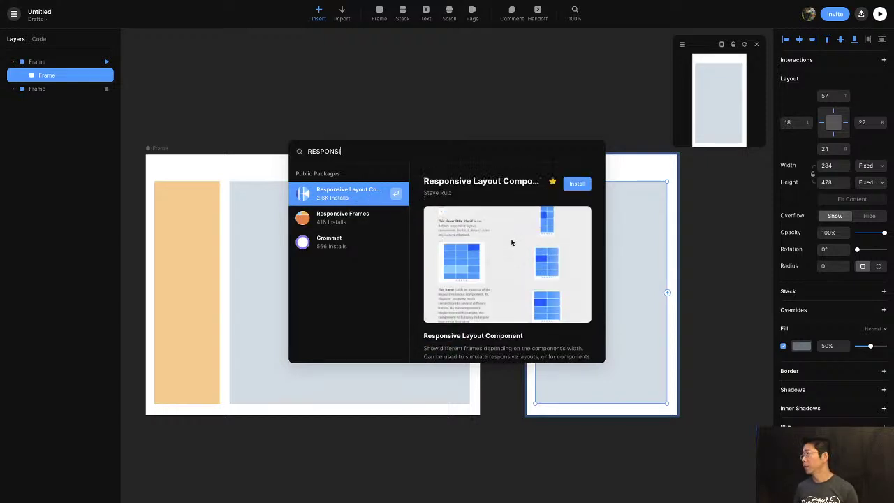
click(576, 185)
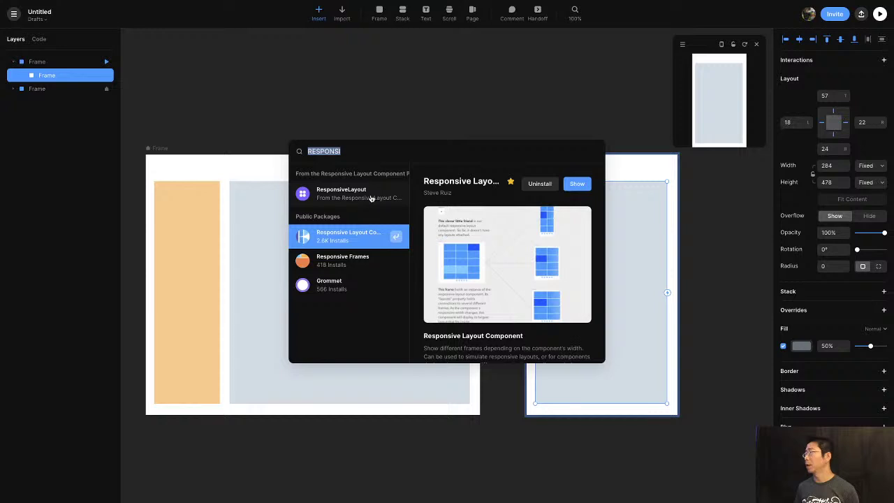
Insert the ResponsiveLayout component on the empty canvas above the two frames and enlarge it to about 480 × 306
click(576, 185)
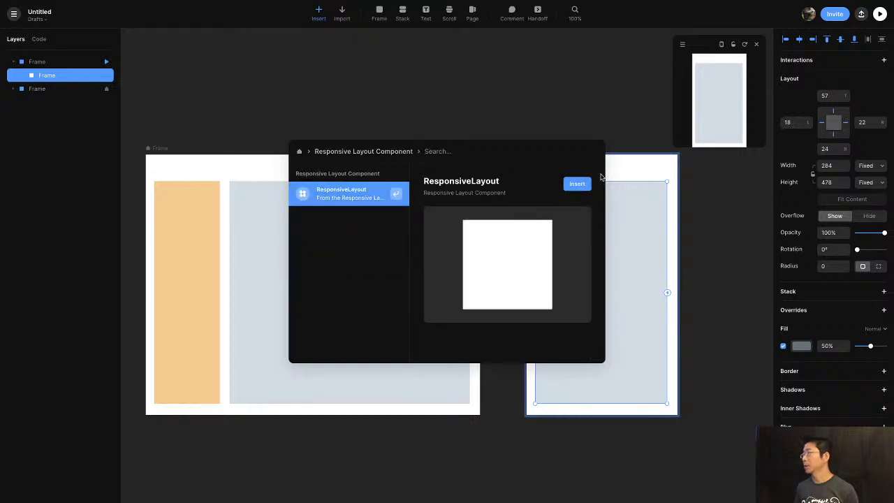
click(577, 184)
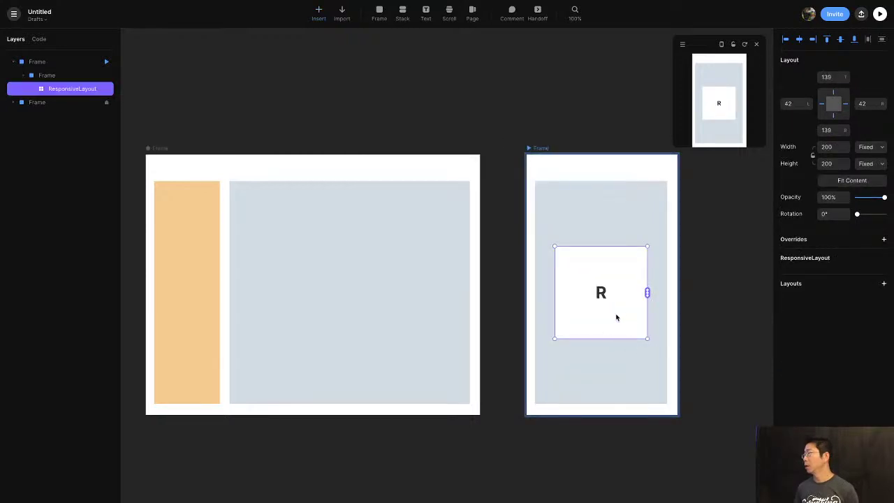
drag(616, 318, 391, 106)
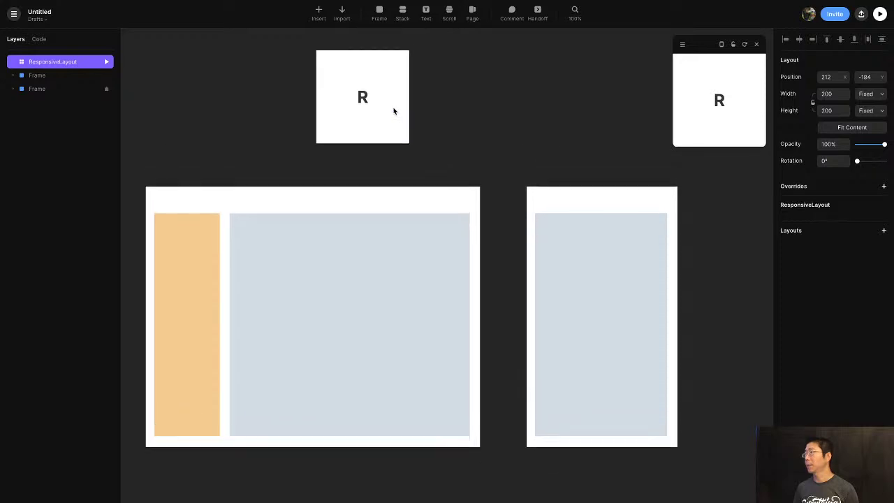
drag(349, 83, 323, 54)
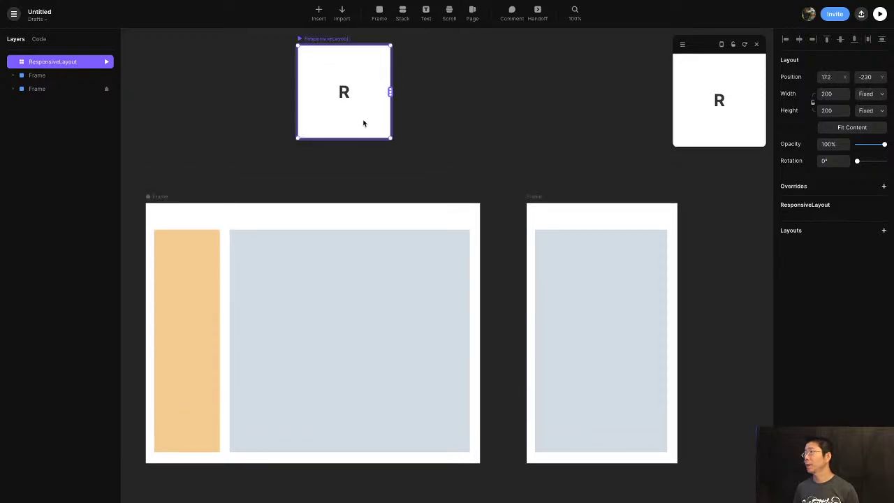
drag(391, 138, 521, 187)
Connect the ResponsiveLayout component to the wide and narrow frames as its layouts, and move it to about X 128, Y -301
drag(521, 117, 447, 209)
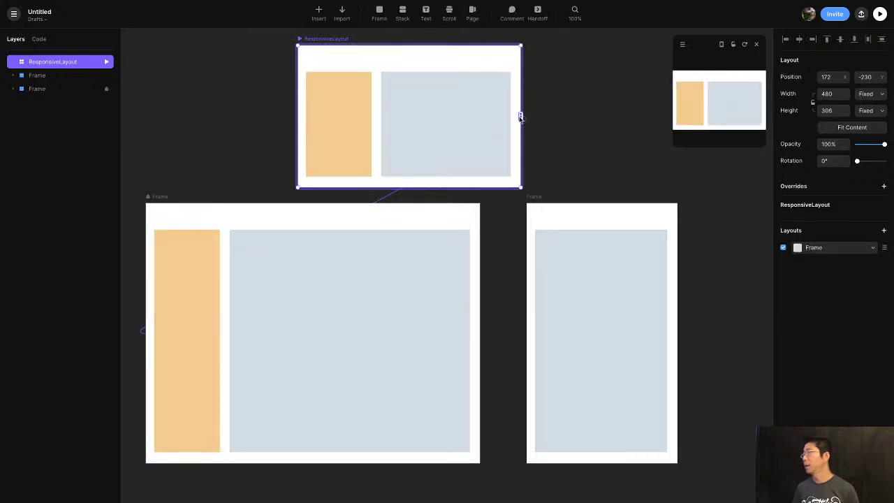
drag(521, 117, 633, 237)
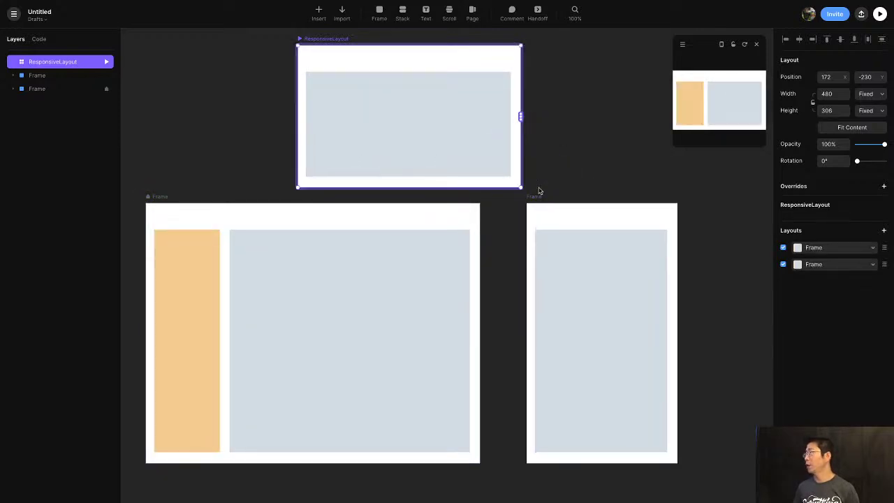
scroll(383, 89, up, 5)
scroll(383, 89, left, 4)
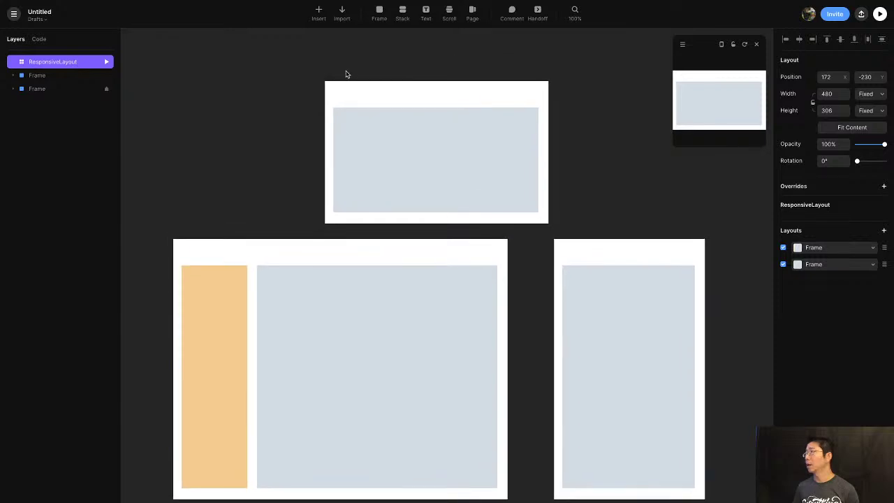
drag(343, 76, 317, 40)
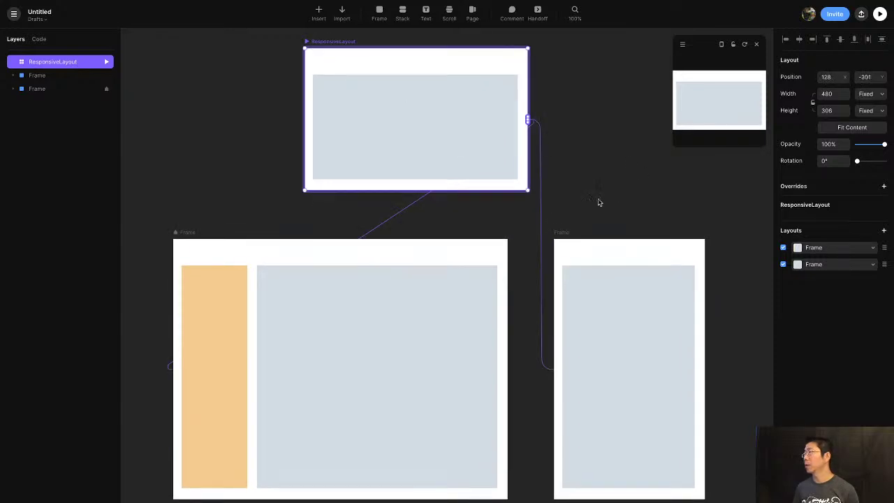
Enlarge the ResponsiveLayout component to about 771 × 341 and move it to about X -119, Y -334
drag(528, 158, 548, 168)
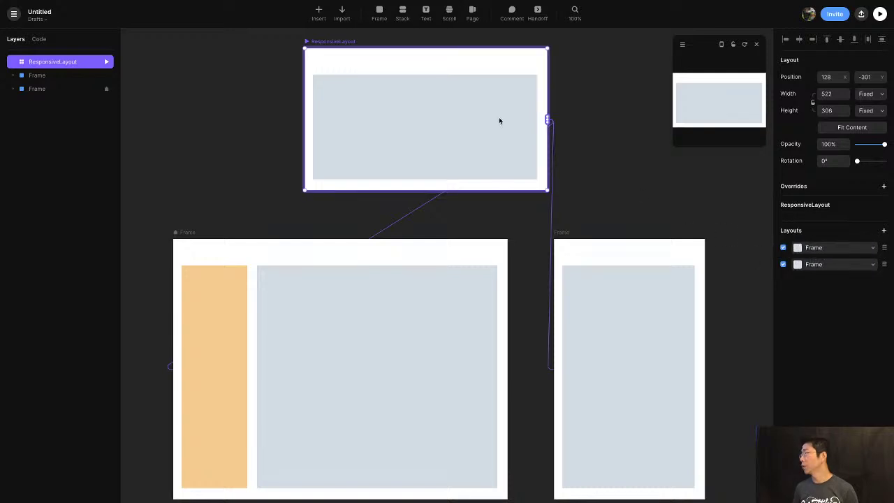
drag(547, 190, 551, 206)
drag(302, 100, 191, 97)
scroll(281, 109, up, 1)
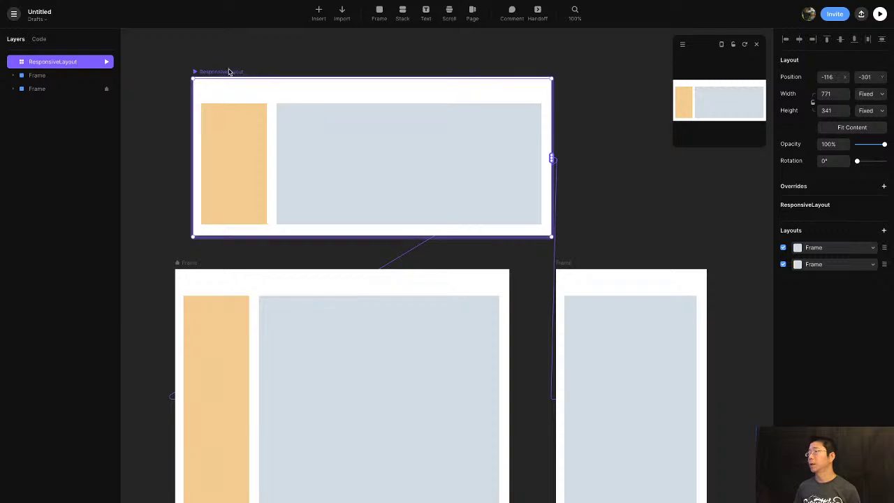
drag(230, 70, 228, 55)
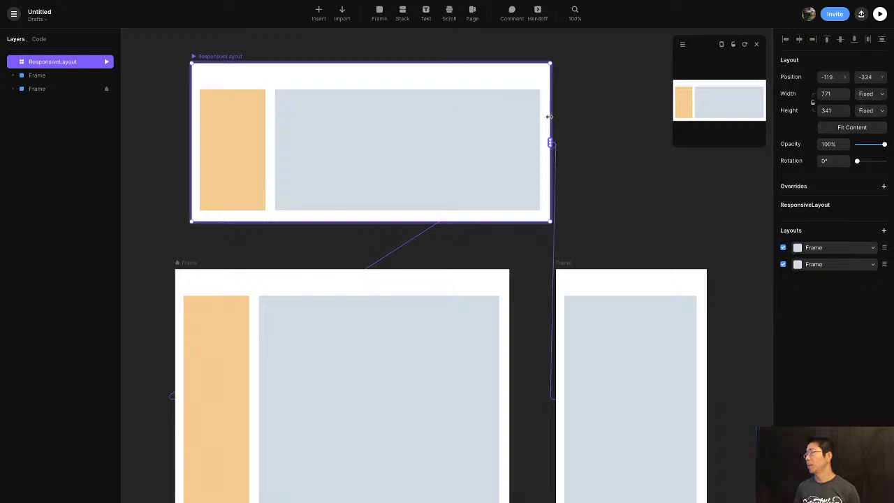
Vary the ResponsiveLayout component's width between about 642 and 825 to test switching between the two layouts
drag(549, 117, 539, 116)
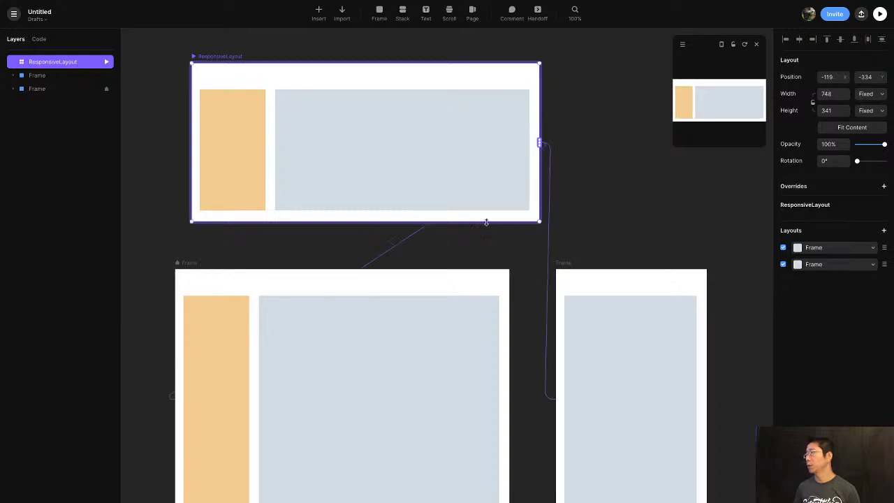
drag(218, 58, 202, 58)
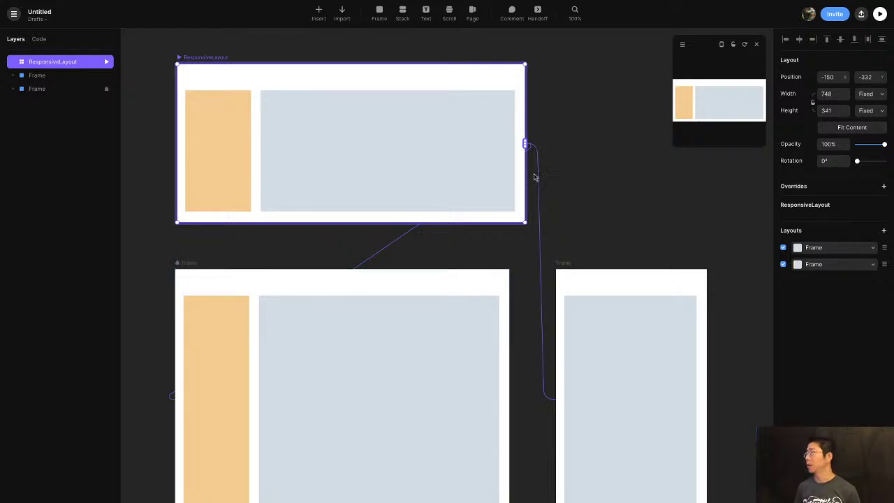
drag(525, 168, 477, 168)
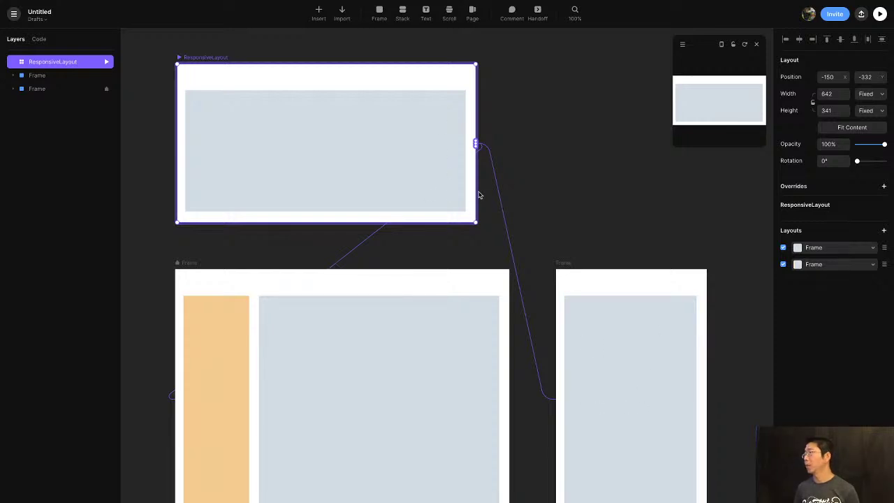
drag(475, 191, 561, 194)
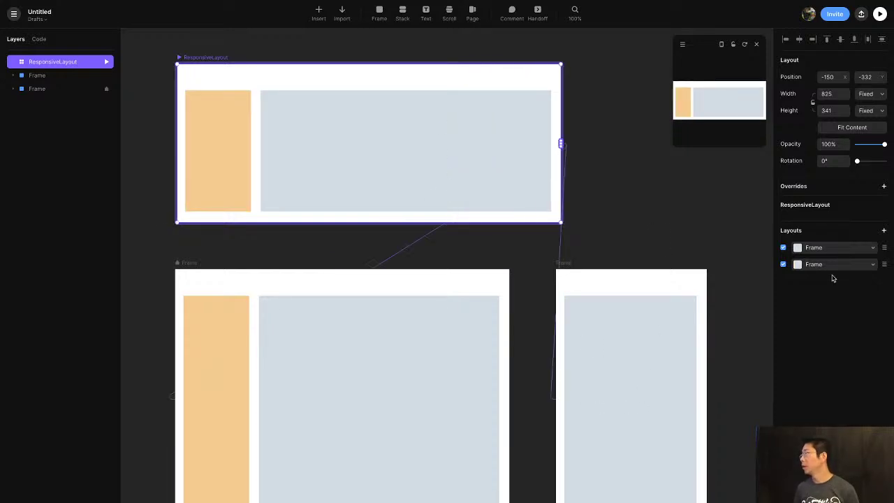
Try reordering the ResponsiveLayout component's two layouts and reduce the component's width to about 726
drag(885, 265, 881, 247)
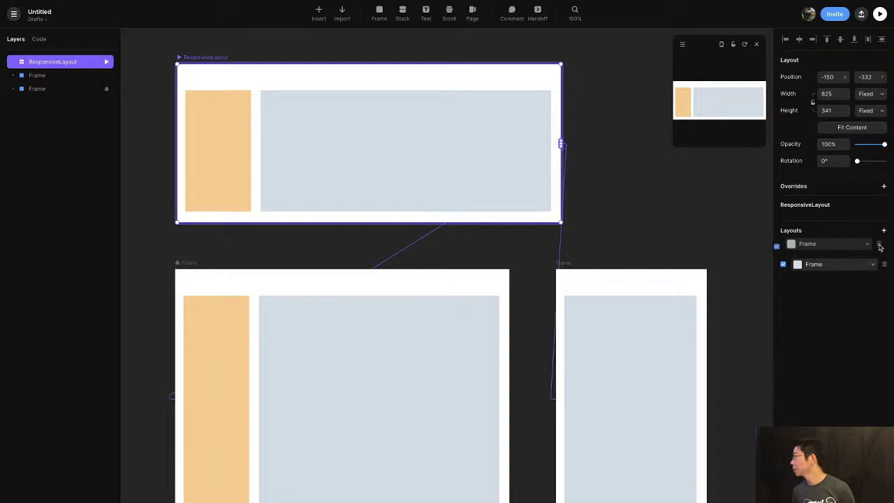
drag(561, 166, 514, 187)
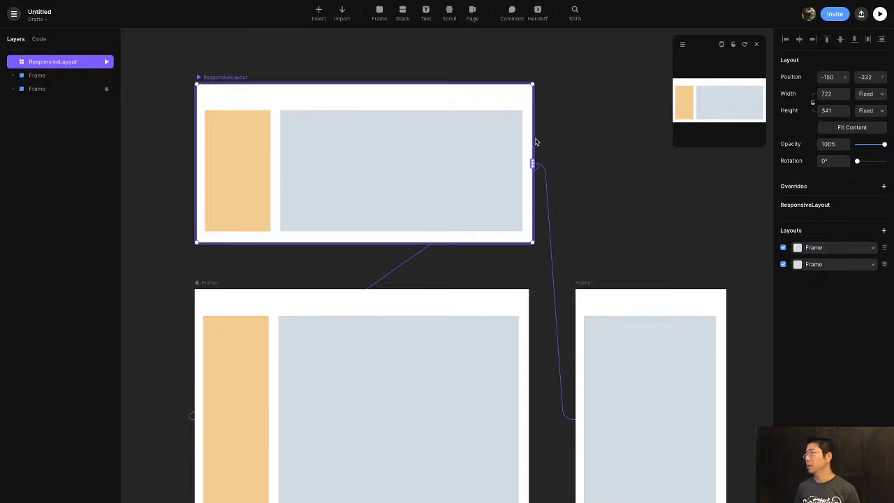
drag(533, 139, 536, 159)
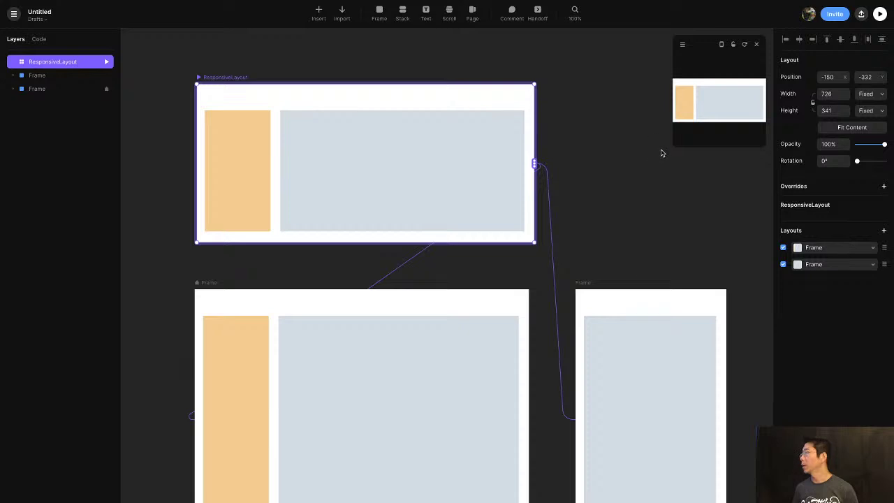
Enlarge the preview, enable its Responsive frame setting, test the layout at a larger preview size, and close the preview
drag(673, 148, 593, 221)
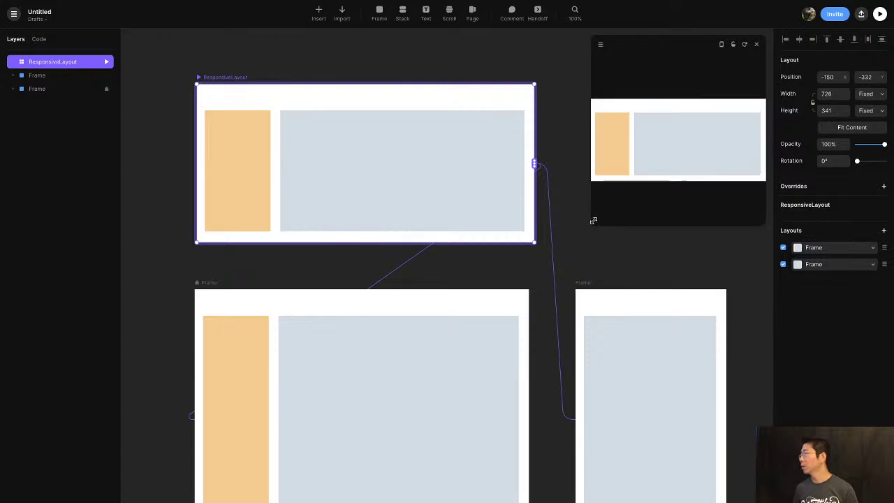
click(601, 46)
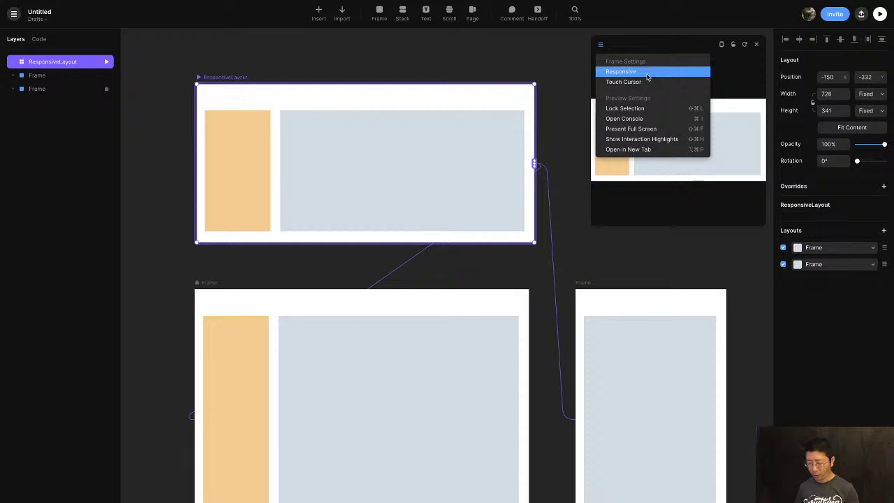
key(alt+super+8)
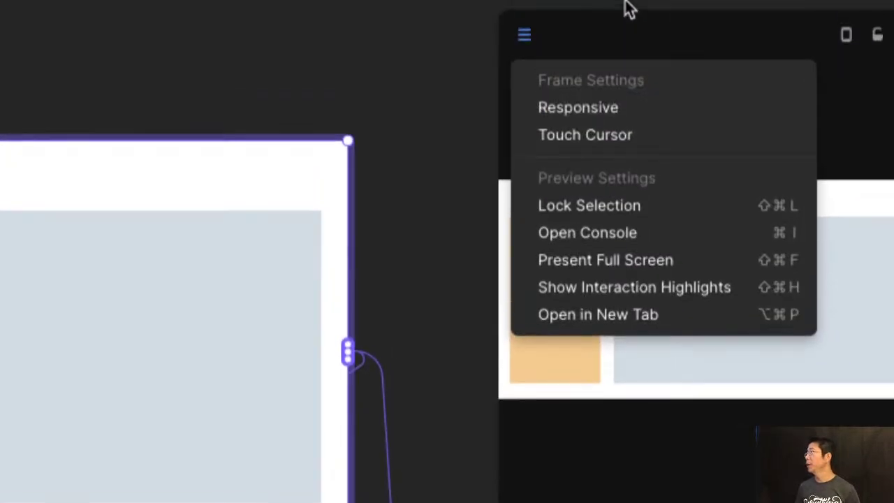
click(593, 109)
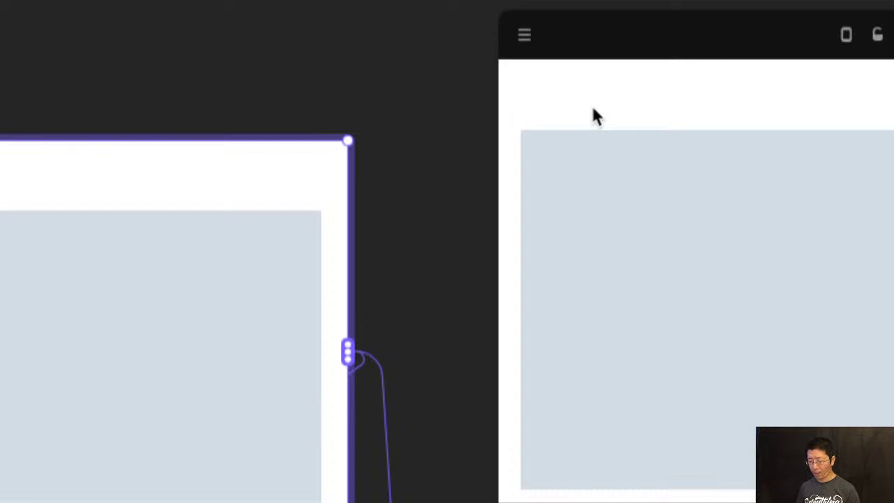
key(alt+super+8)
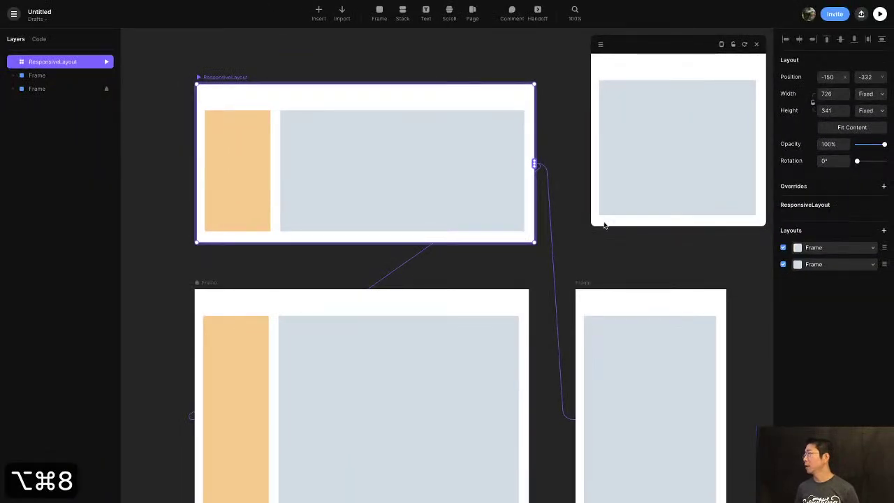
drag(593, 225, 557, 258)
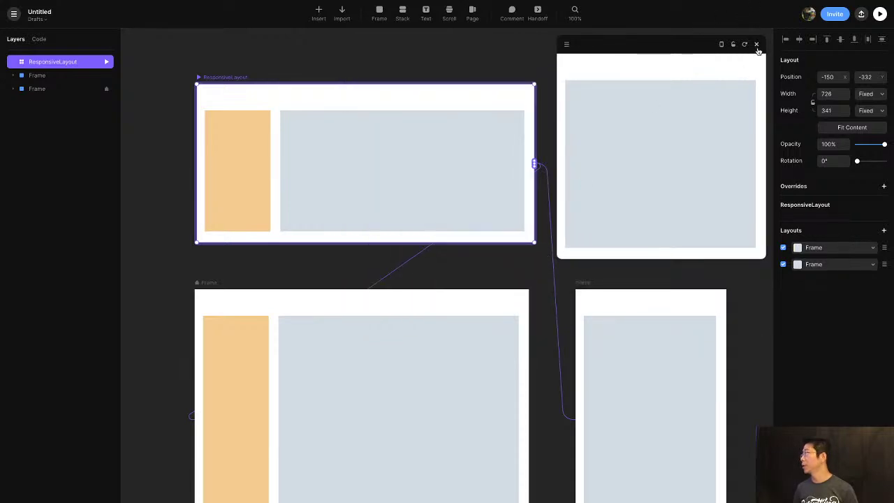
key(Escape)
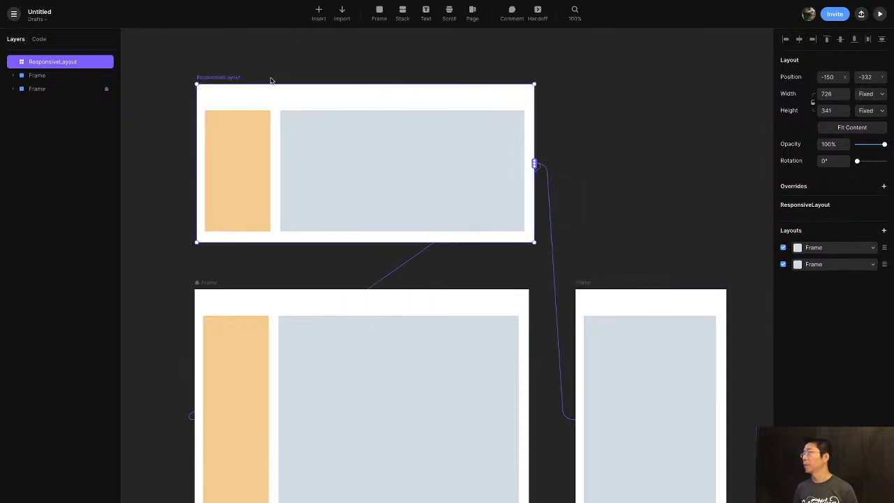
Open the shareable prototype of the ResponsiveLayout component to check it at full browser size, and close it
click(862, 14)
click(836, 159)
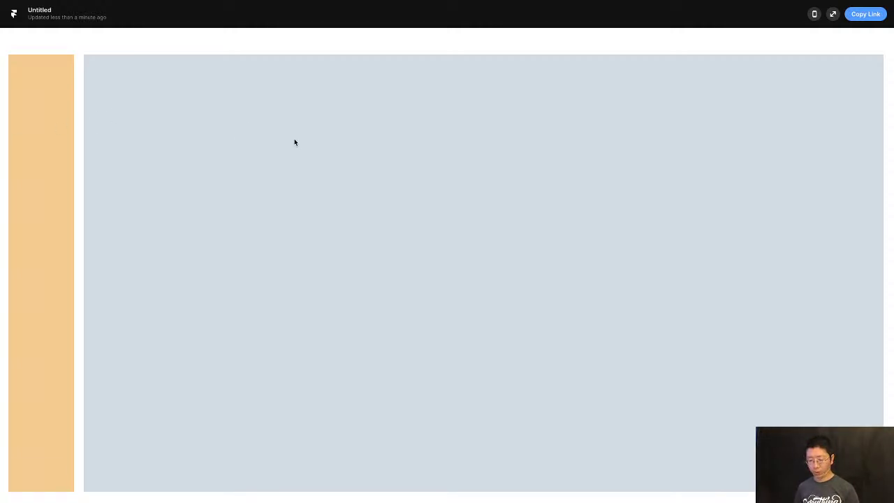
key(super+w)
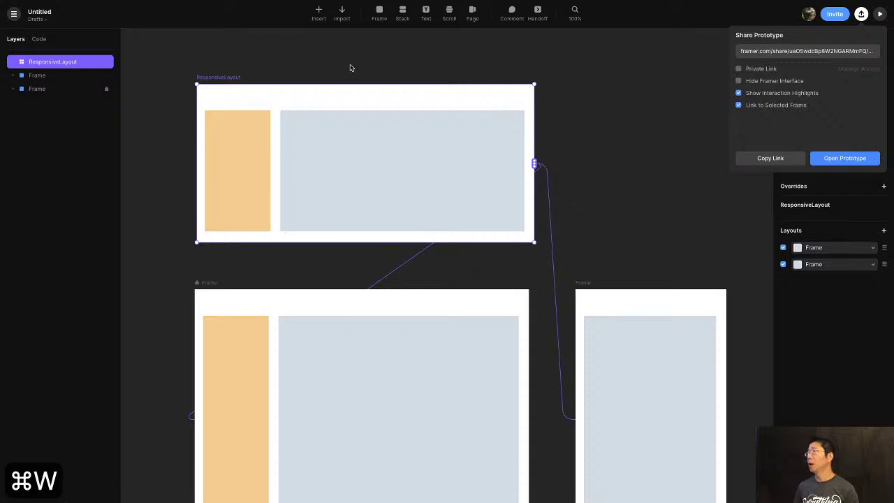
key(Escape)
Switch to the finished Responsive navigation menu prototype and resize its demo window narrower and wider to examine how the menu adapts
key(ctrl+Left)
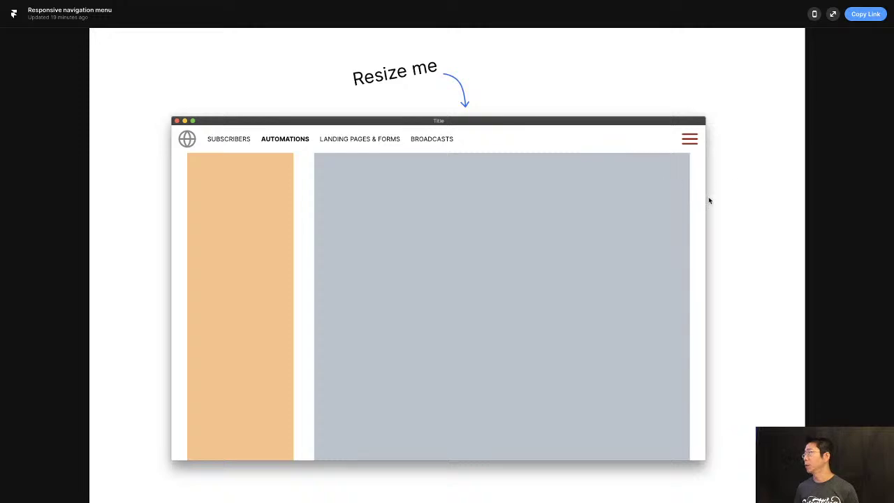
drag(706, 226, 664, 225)
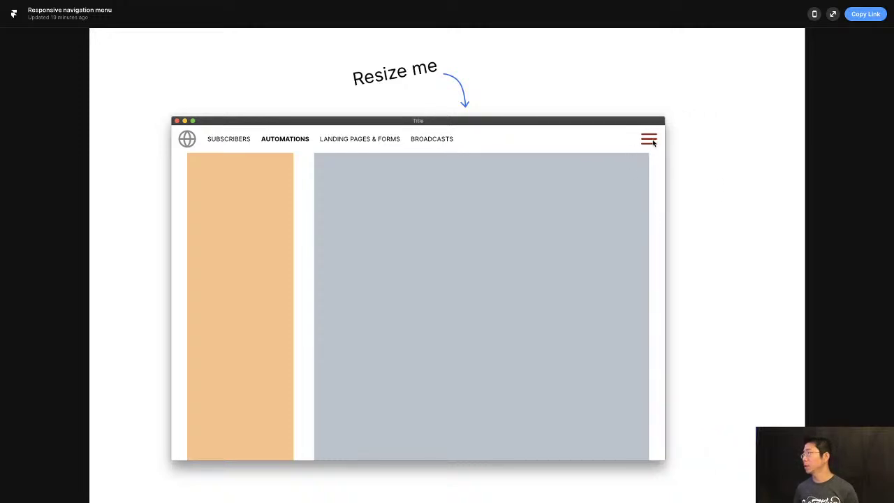
drag(664, 180, 748, 183)
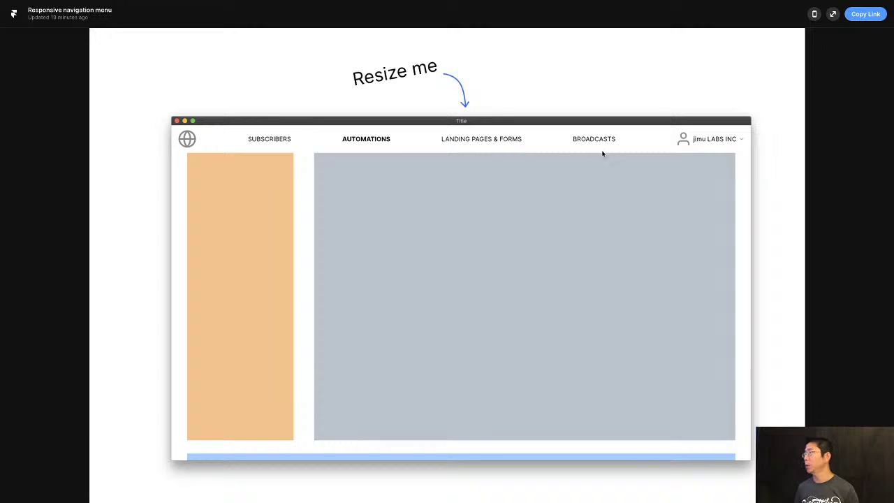
drag(750, 213, 703, 210)
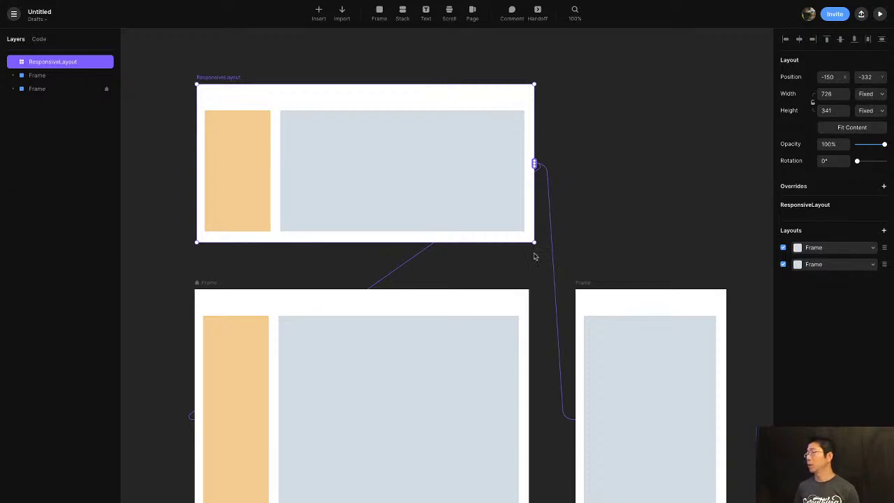
Draw a horizontal stack about 713 × 50 across the empty header area of the wide frame
click(586, 142)
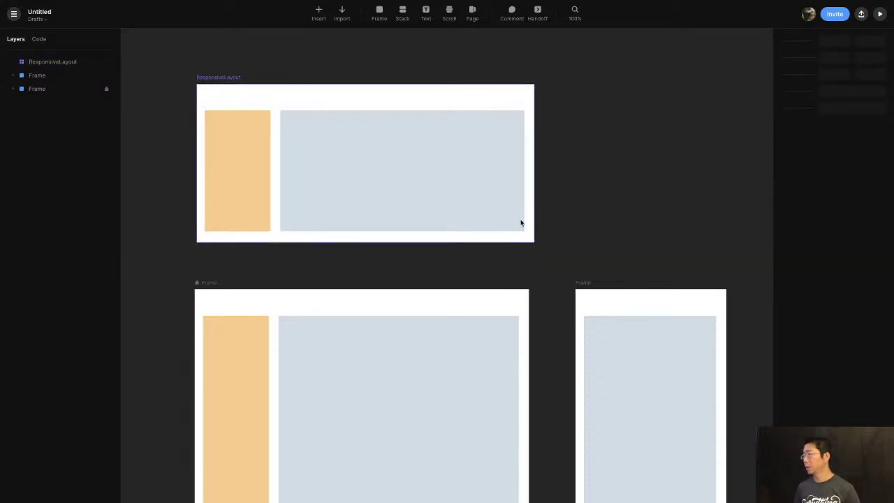
scroll(489, 245, down, 1)
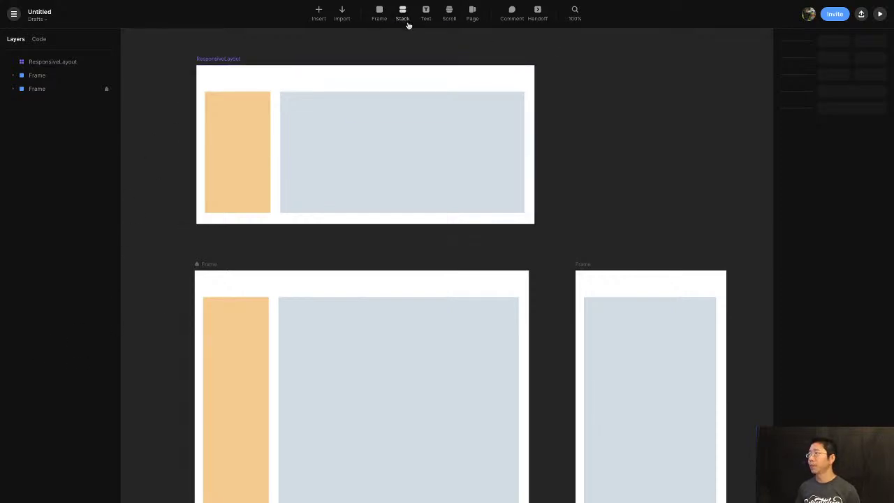
key(alt+super+8)
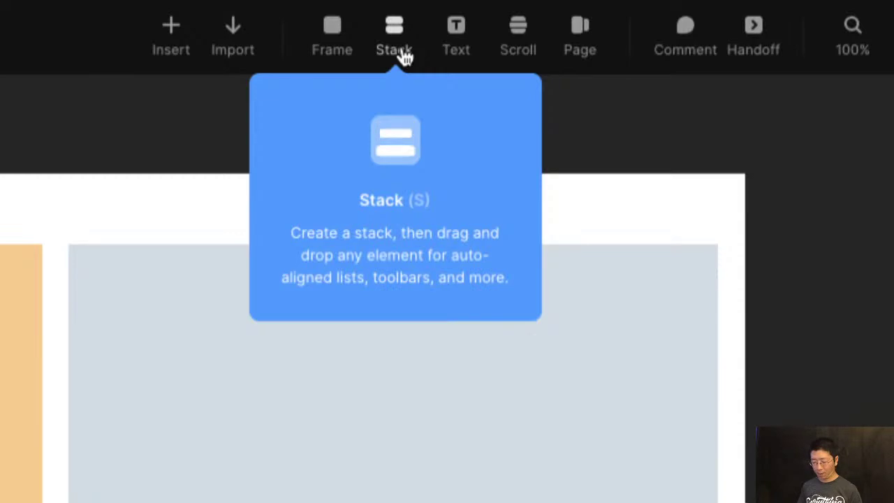
key(alt+super+8)
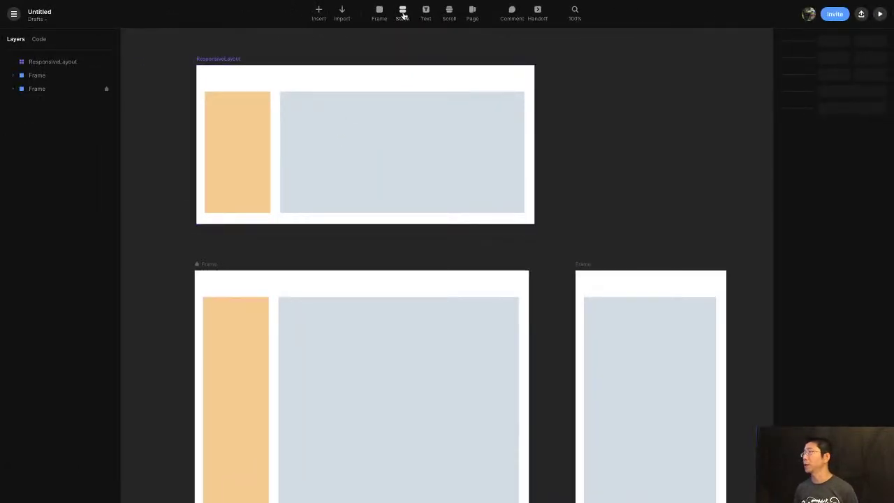
click(403, 14)
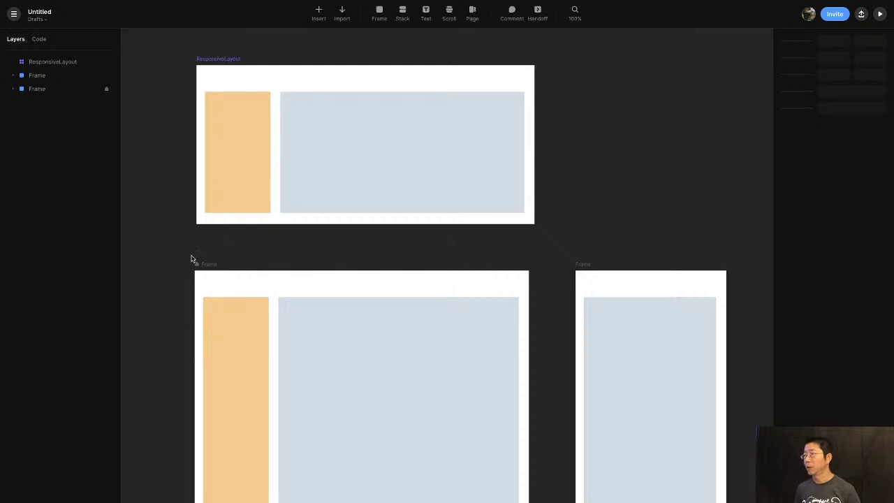
drag(215, 280, 527, 298)
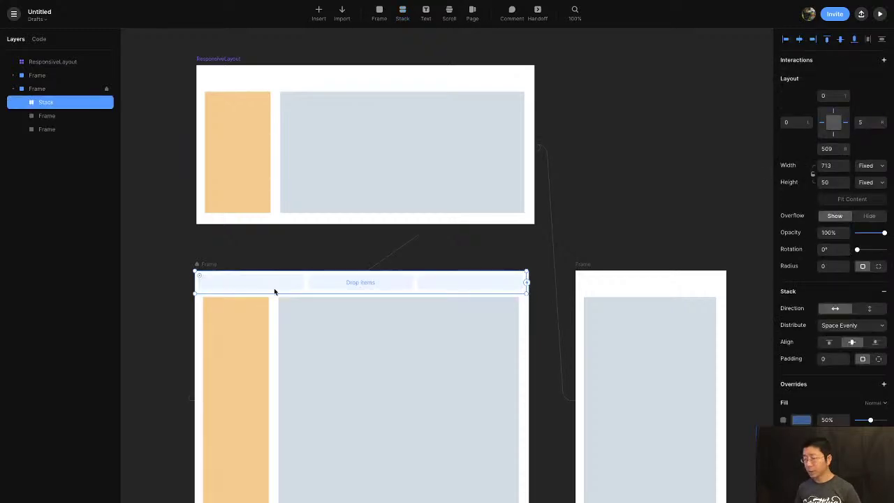
Add a text item reading "SUBSCRIBERS" inside the wide frame's header stack
key(t)
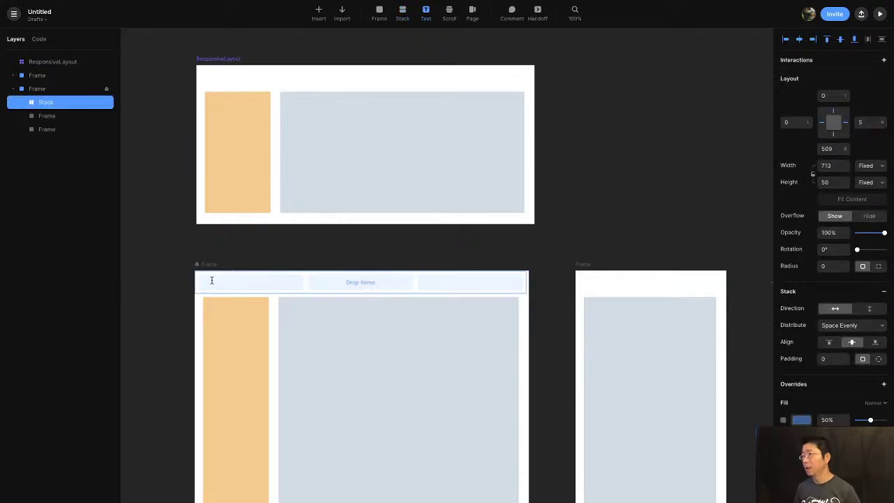
click(211, 281)
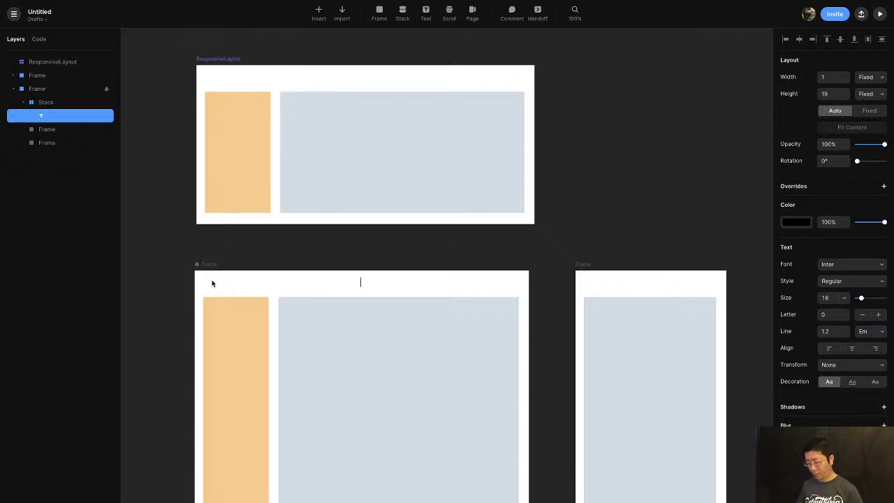
text(A)
key(BackSpace)
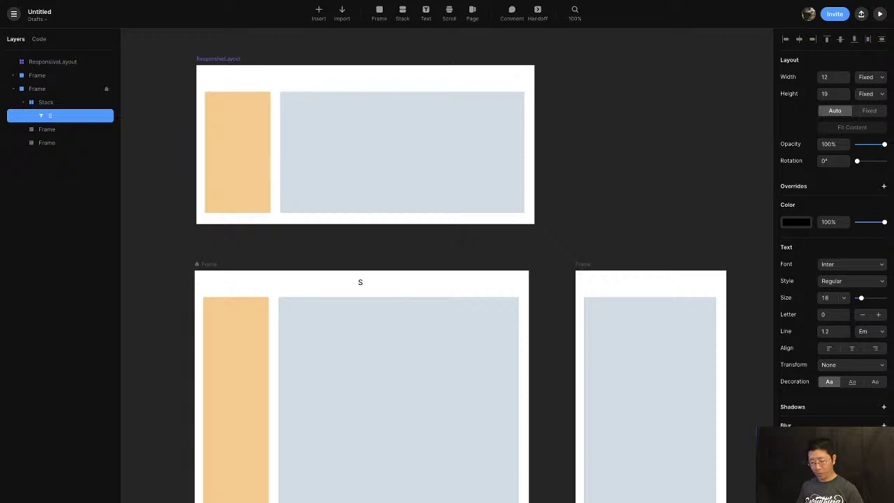
text(u)
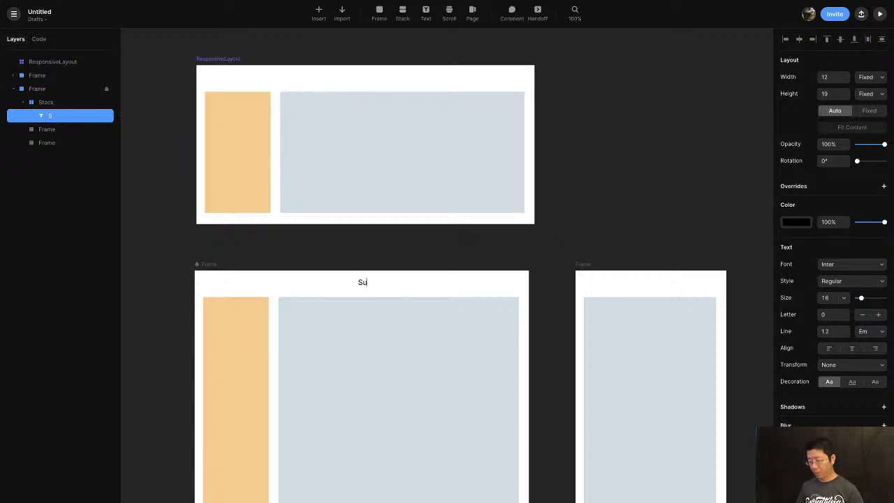
text(bsc)
key(BackSpace)
key(BackSpace)
key(BackSpace)
key(BackSpace)
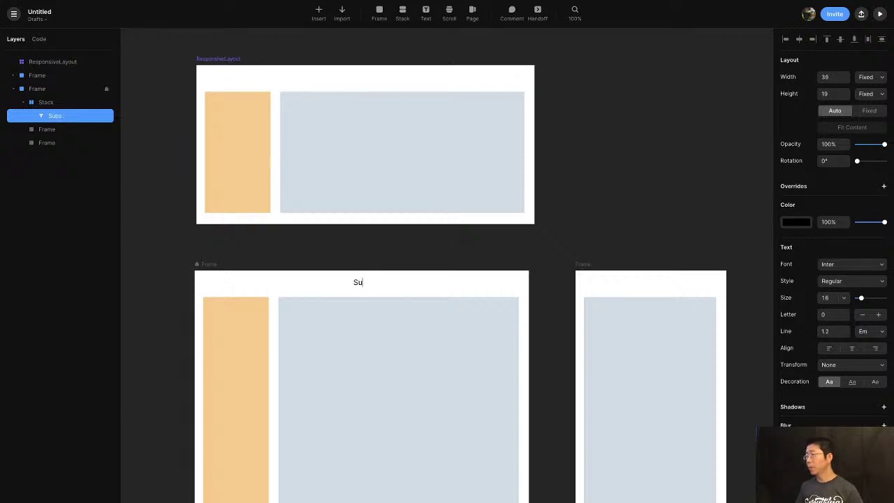
text(SUBSCRIBERS)
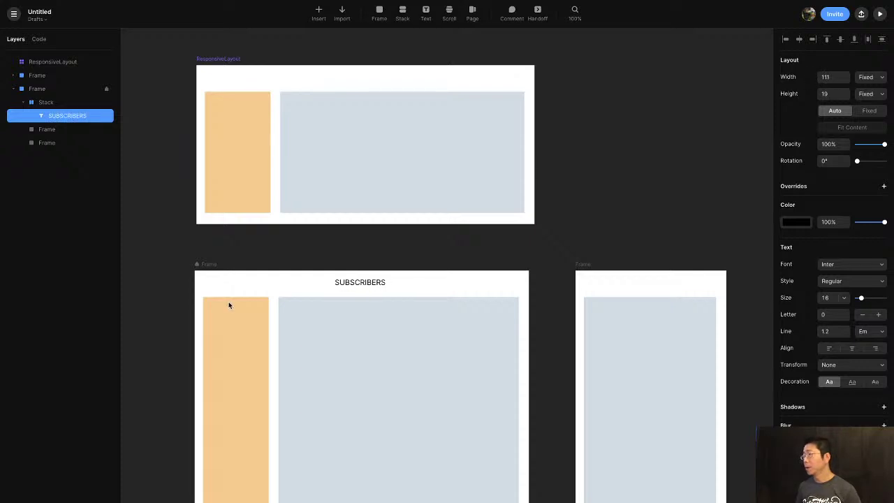
key(Escape)
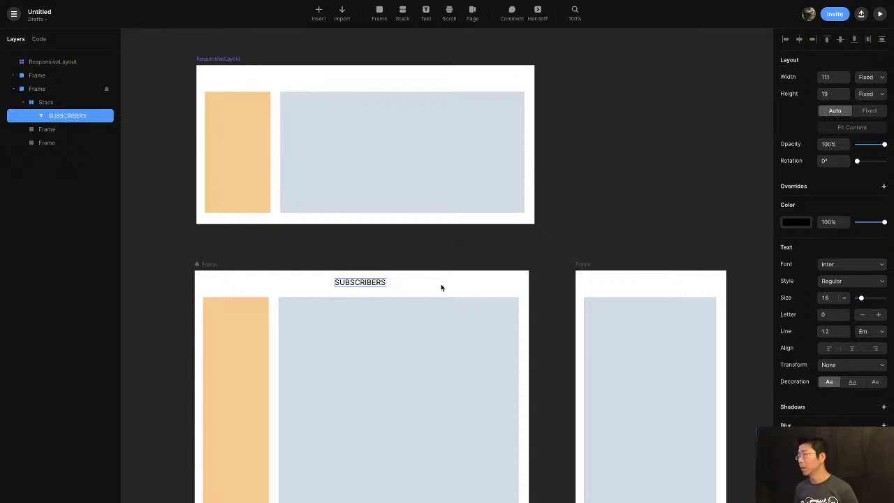
Add a second text item reading "APPLICATIONS" after SUBSCRIBERS in the header stack
key(t)
click(396, 284)
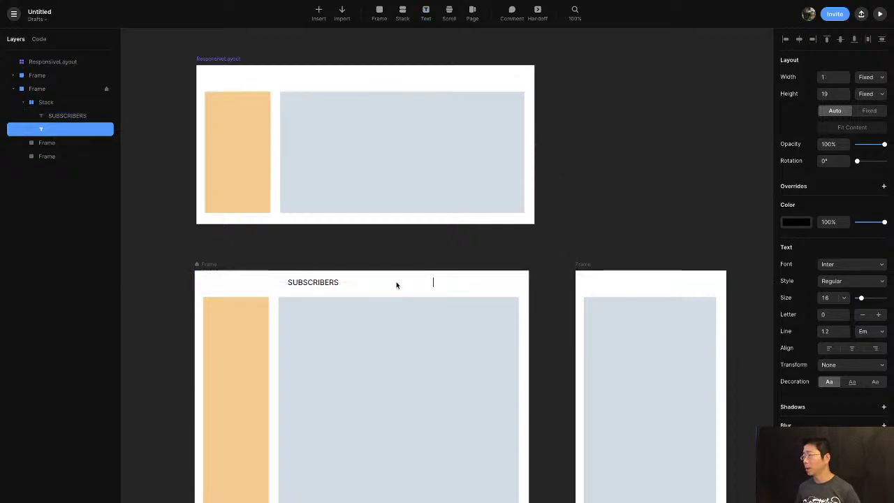
text(APPLICAT)
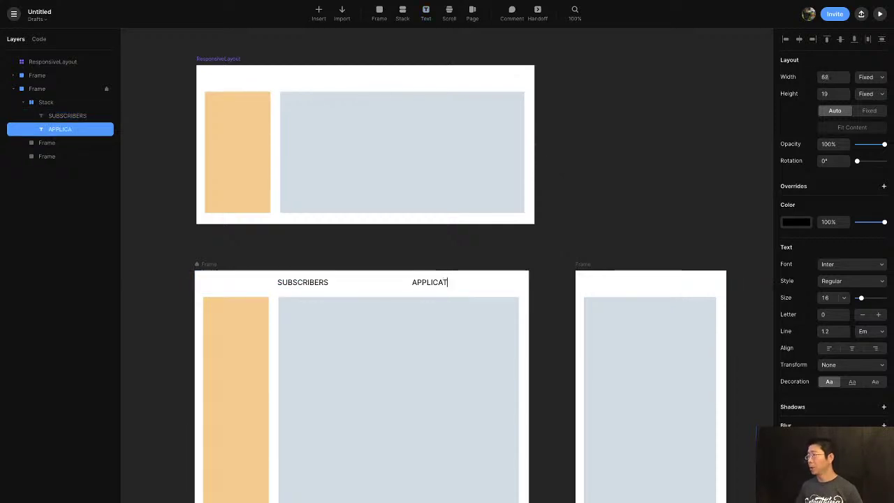
text(IONS)
key(Escape)
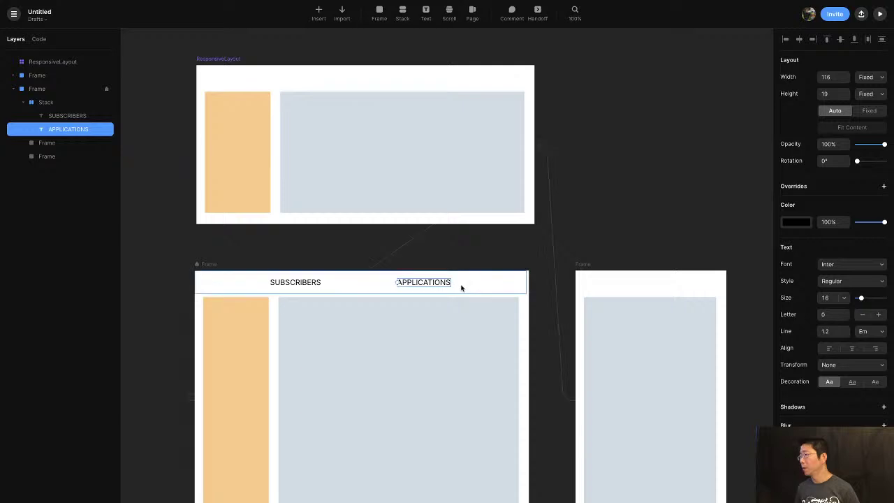
key(Escape)
Add a third text item reading "BROADCASTS" after APPLICATIONS in the wide frame's header stack
key(t)
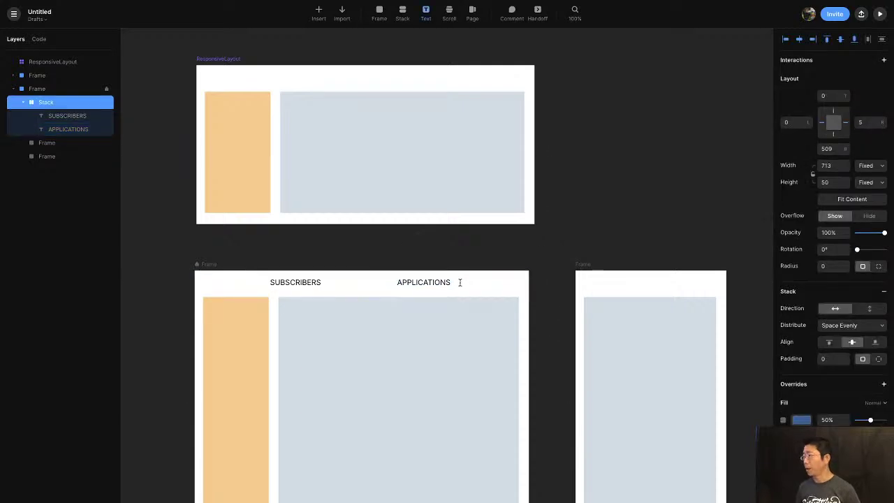
click(459, 285)
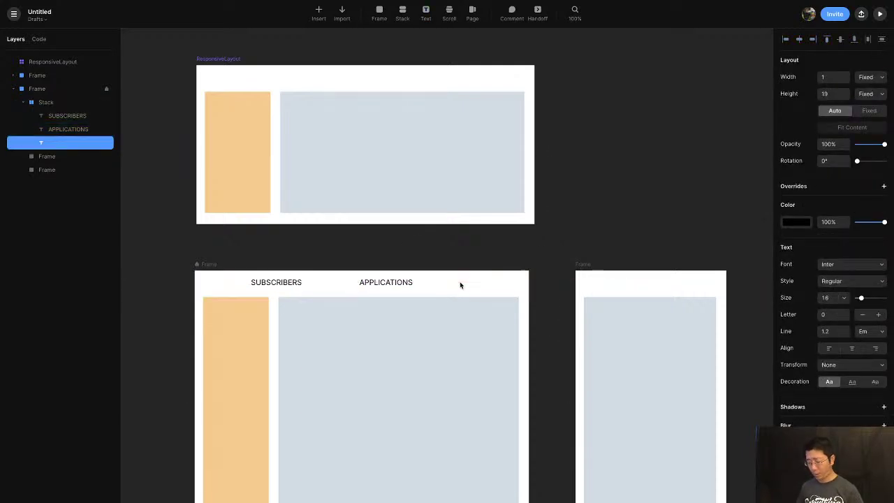
text(BROA)
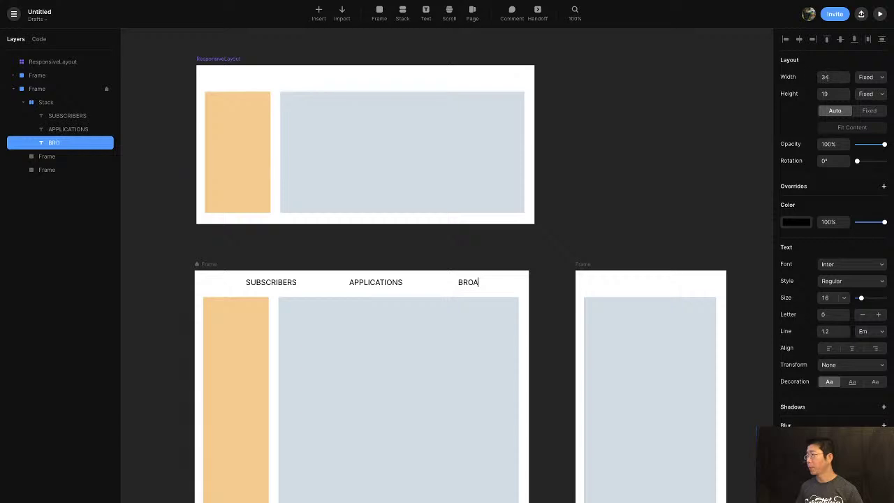
text(DCASTS)
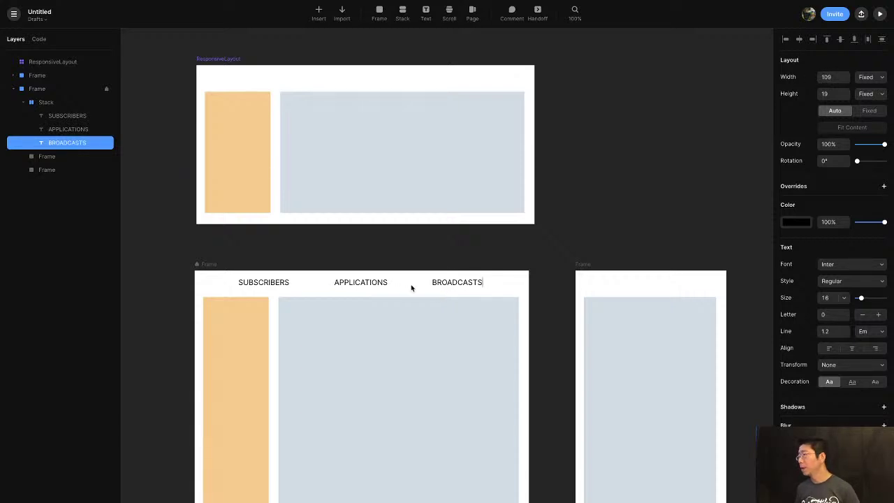
key(Escape)
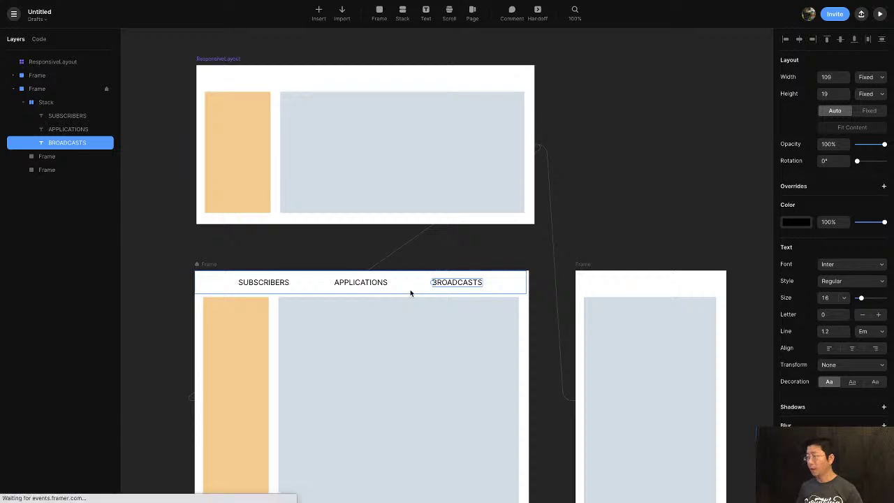
Find the Icon Set default component by searching for "ICON" and insert it after BROADCASTS in the header stack
key(i)
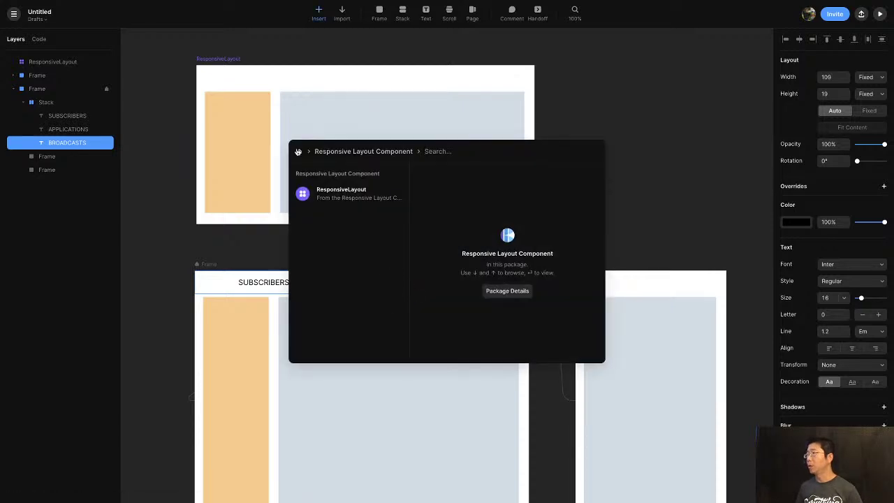
click(299, 151)
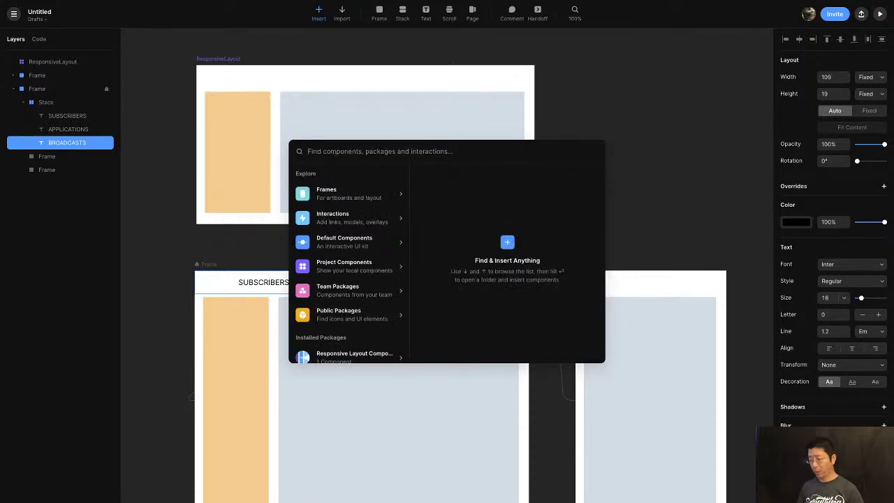
text(ICON)
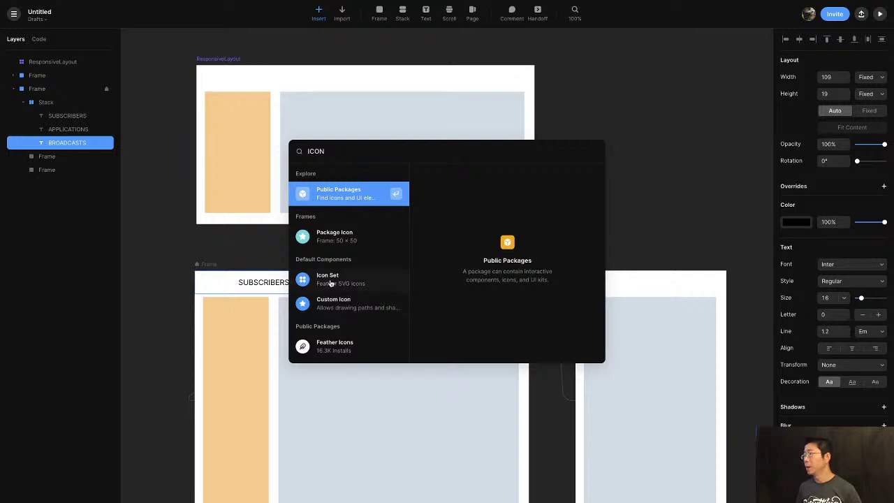
click(332, 283)
click(333, 283)
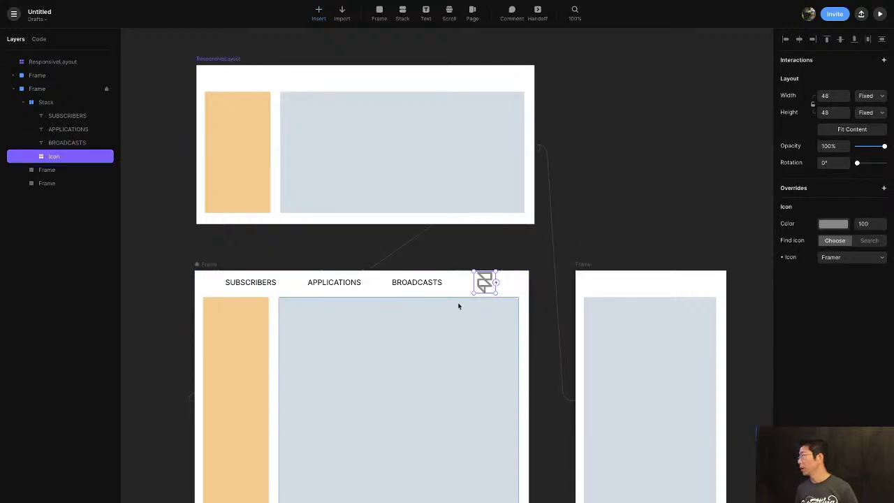
Shrink the header icon to about 34 × 41 and move it ahead of SUBSCRIBERS in the stack
mouse_move(498, 293)
mouse_down()
mouse_move(487, 286)
mouse_move(493, 299)
mouse_up()
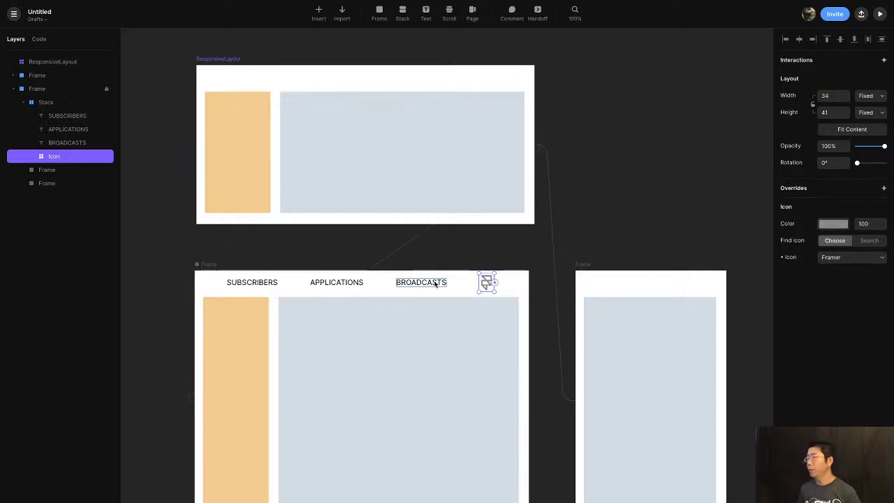
click(464, 284)
drag(486, 283, 248, 283)
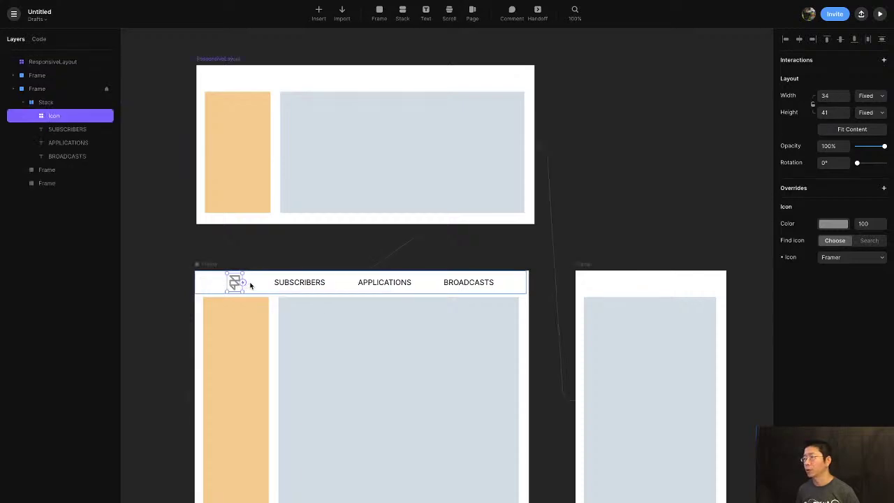
Set the wide frame's header stack distribution to Space Between
click(488, 290)
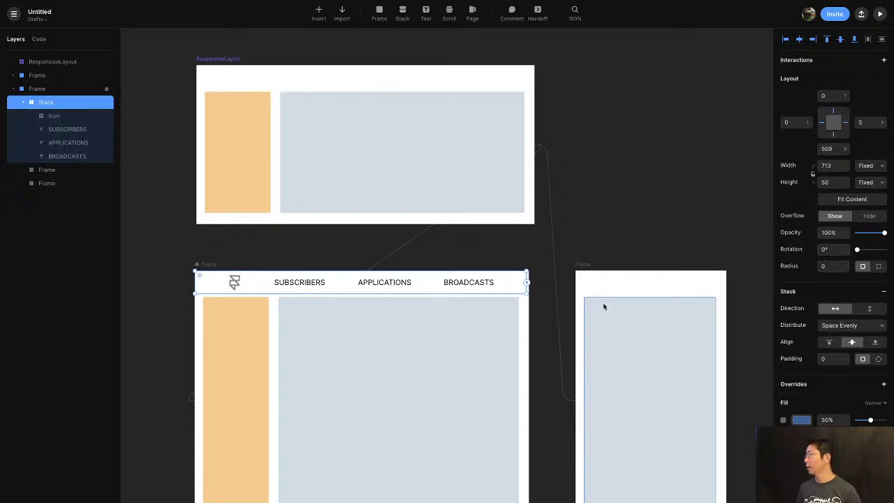
key(alt)
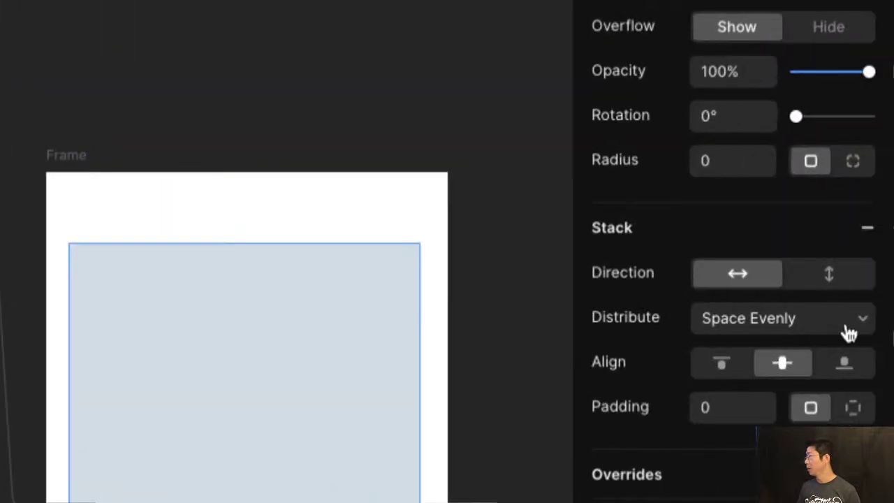
click(849, 334)
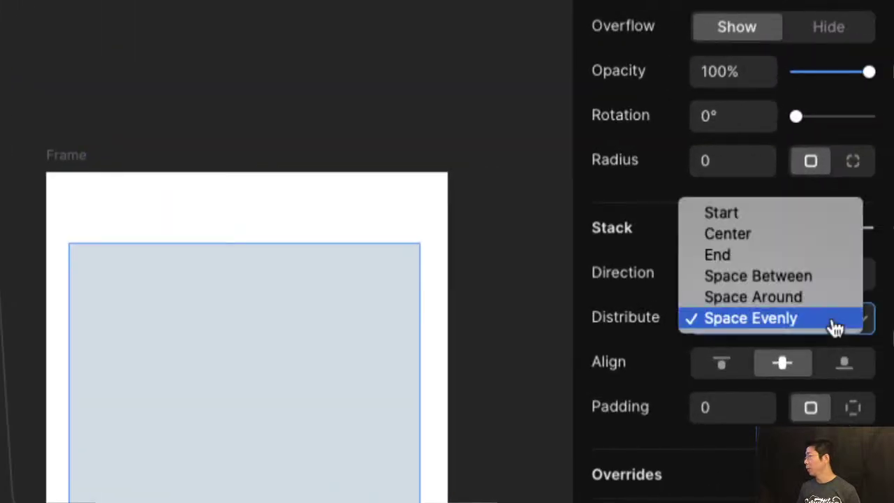
click(812, 289)
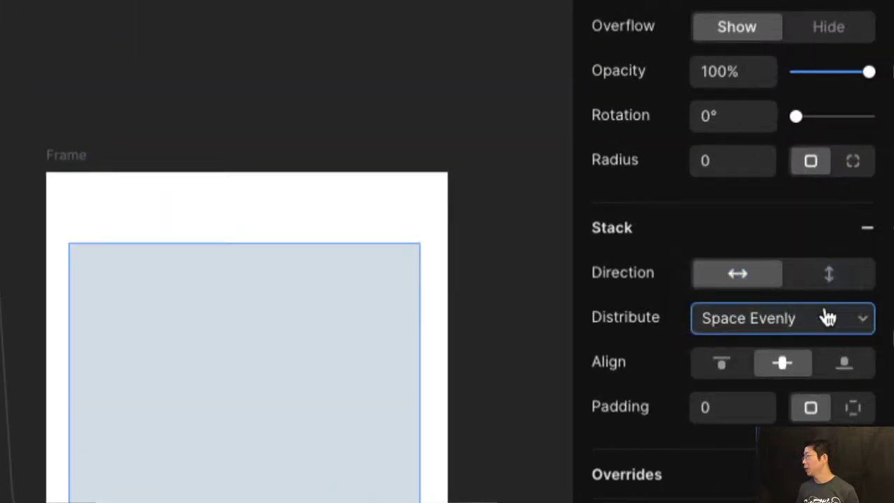
key(alt+super+8)
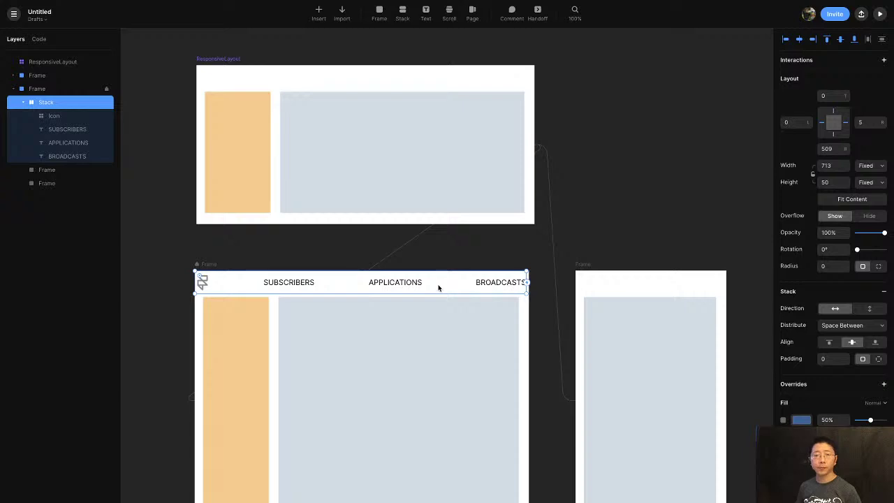
Compare the header with the finished Responsive navigation menu prototype, widening its demo window to examine how the menu items are spaced
key(ctrl+Left)
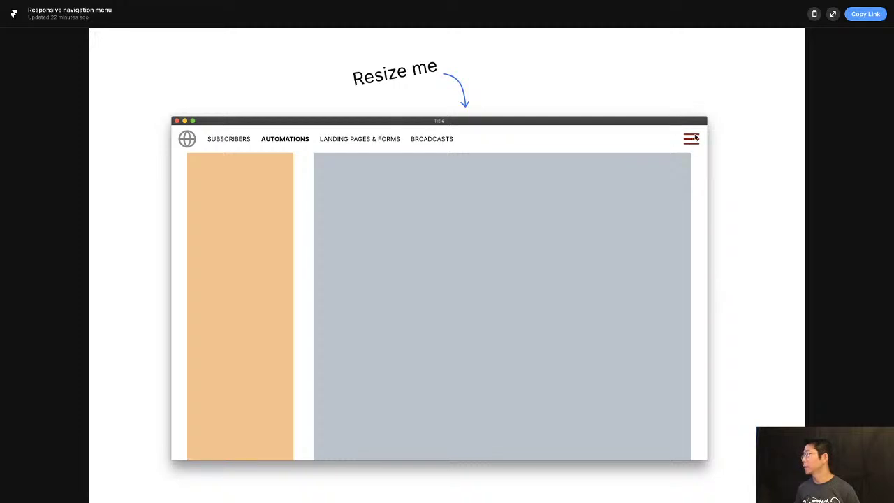
key(ctrl+Right)
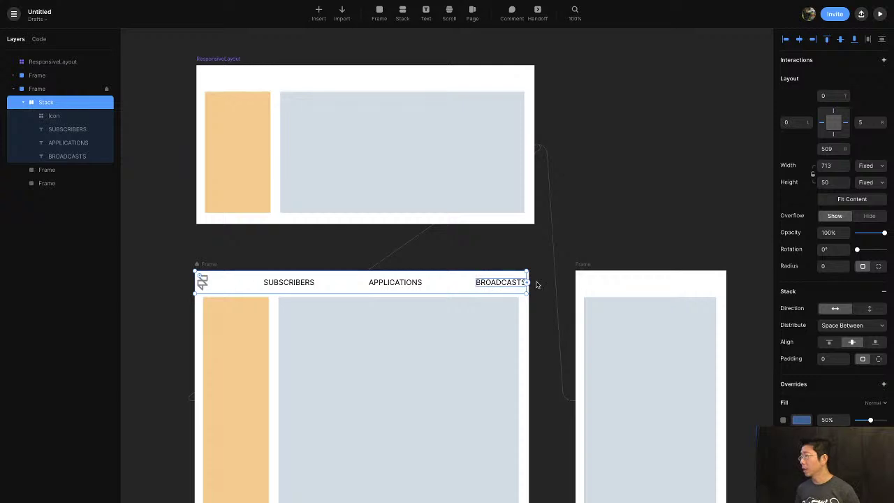
click(503, 279)
key(s)
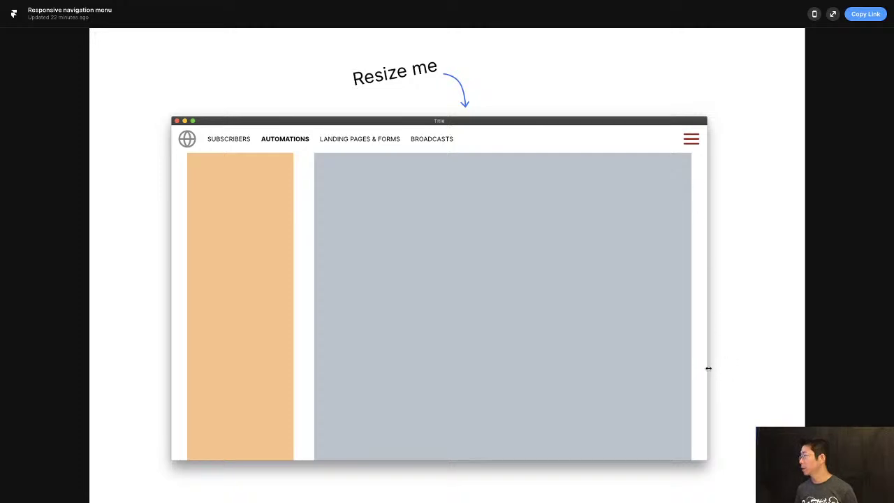
drag(708, 369, 789, 371)
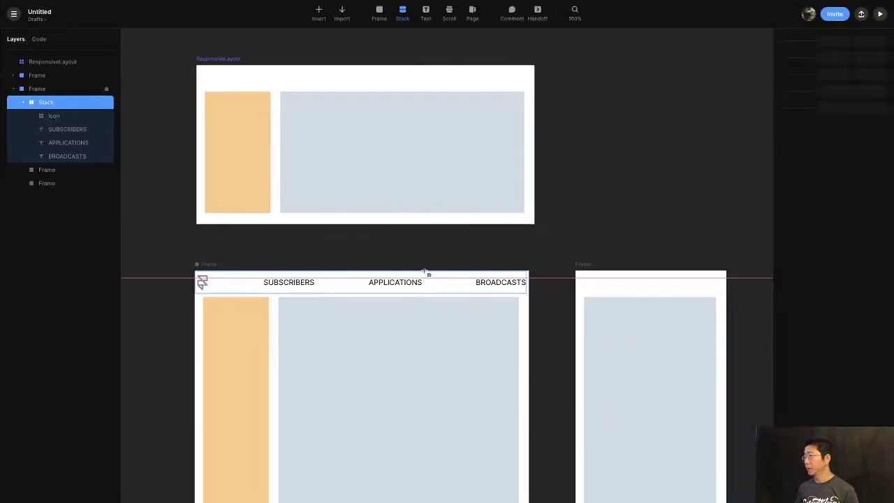
drag(512, 284, 487, 284)
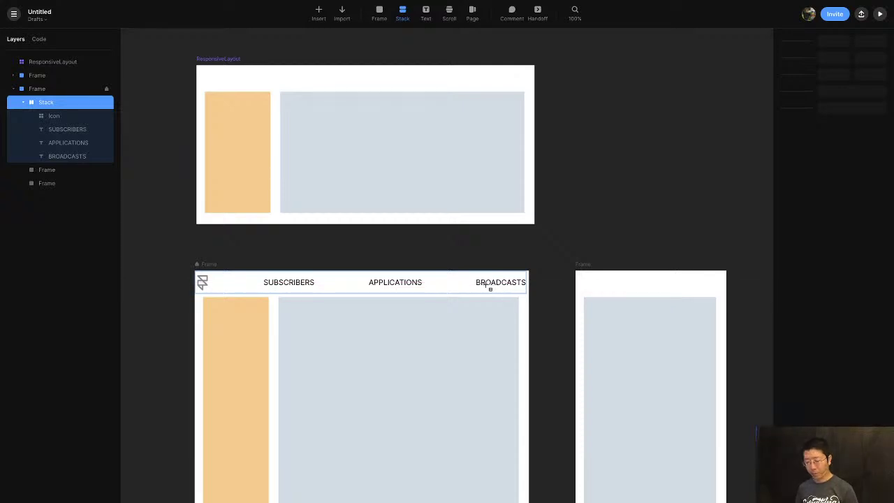
Insert a second Icon Set icon after BROADCASTS in the wide frame's header stack
click(500, 285)
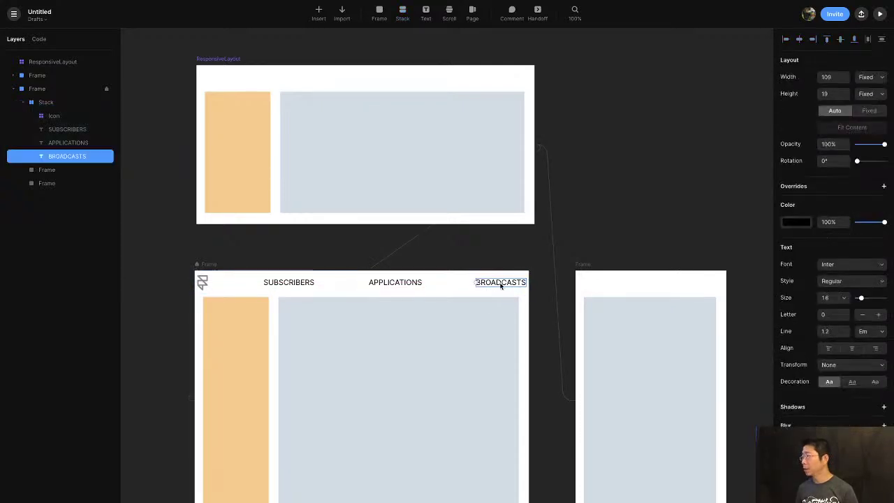
text(i)
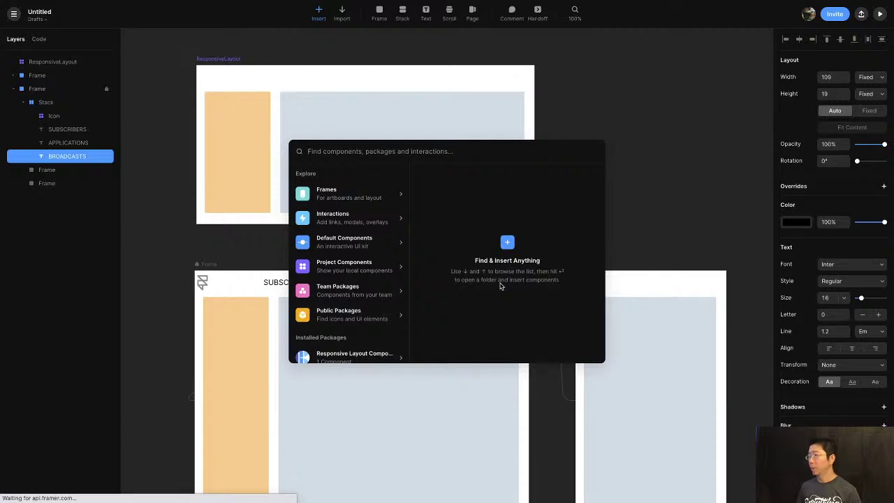
text(icon)
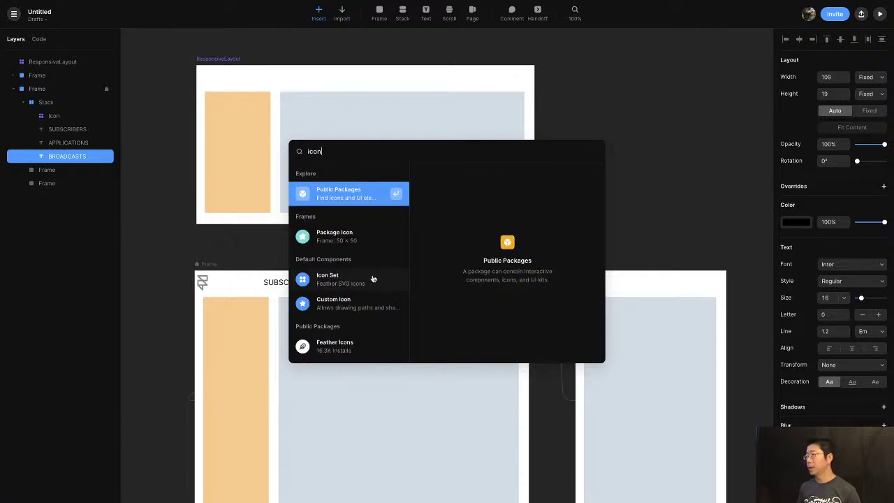
click(371, 279)
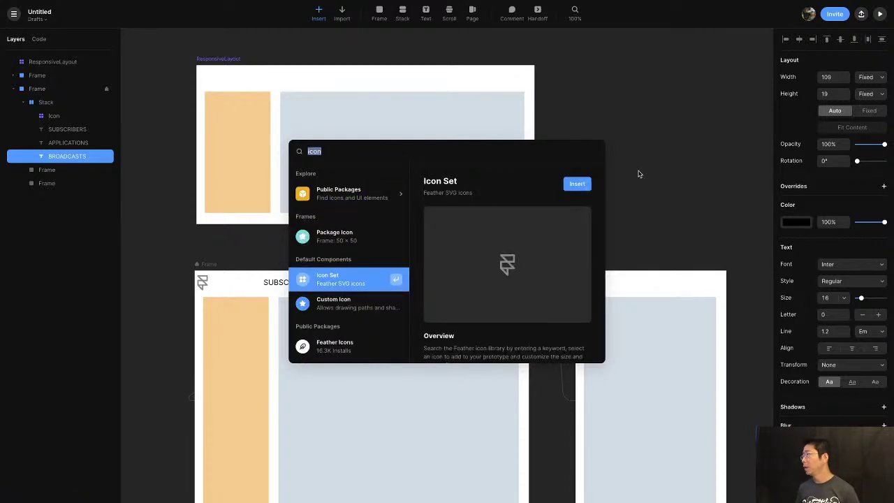
click(577, 184)
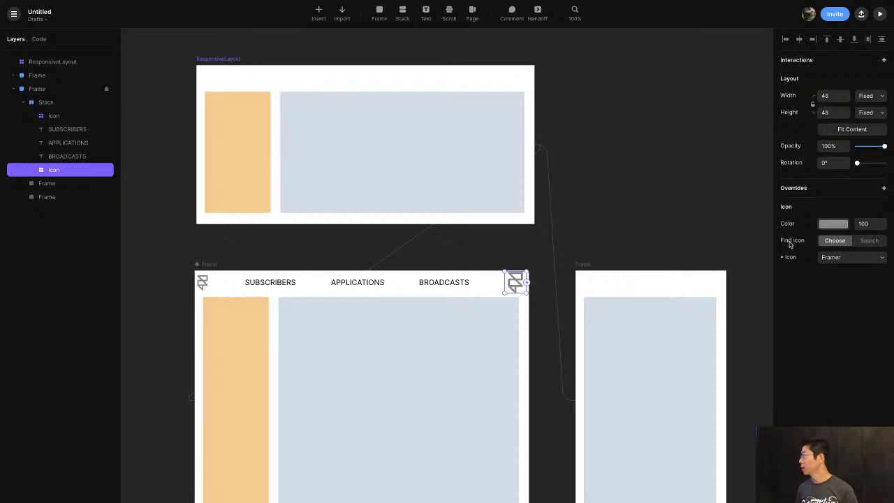
Change the icon at the end of the header stack to the Menu icon
click(856, 257)
scroll(846, 266, down, 10)
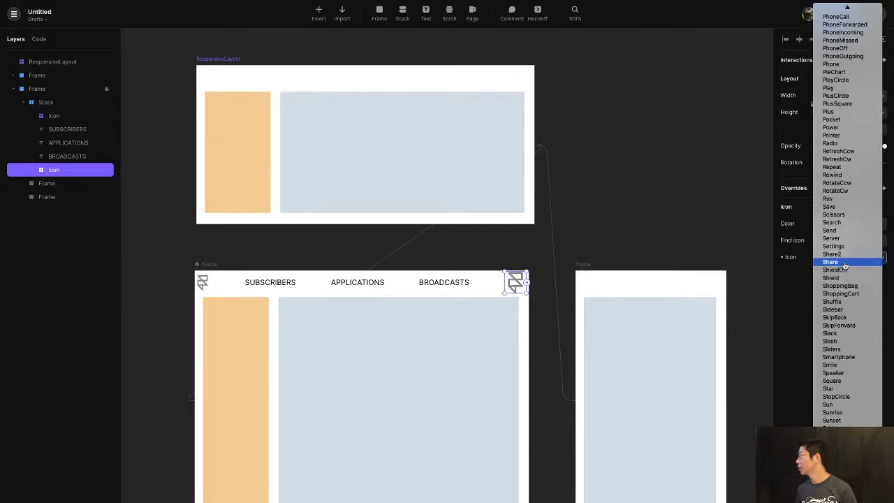
scroll(845, 264, down, 5)
scroll(846, 258, up, 10)
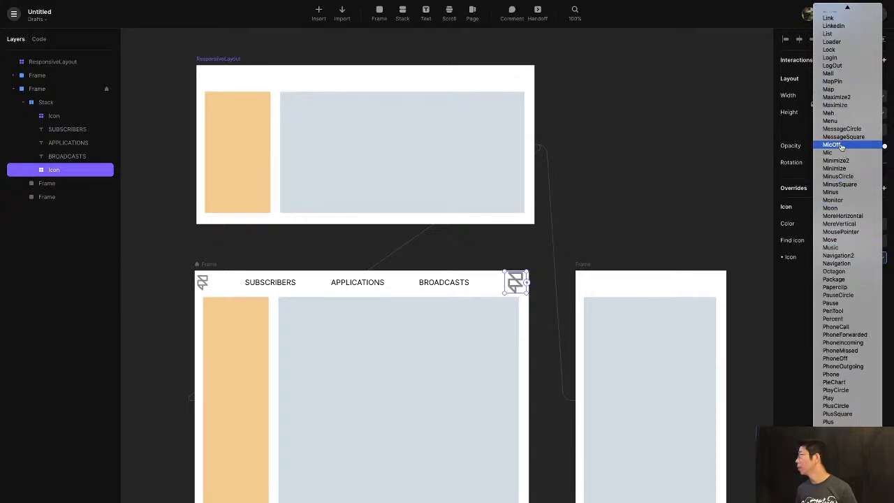
click(842, 122)
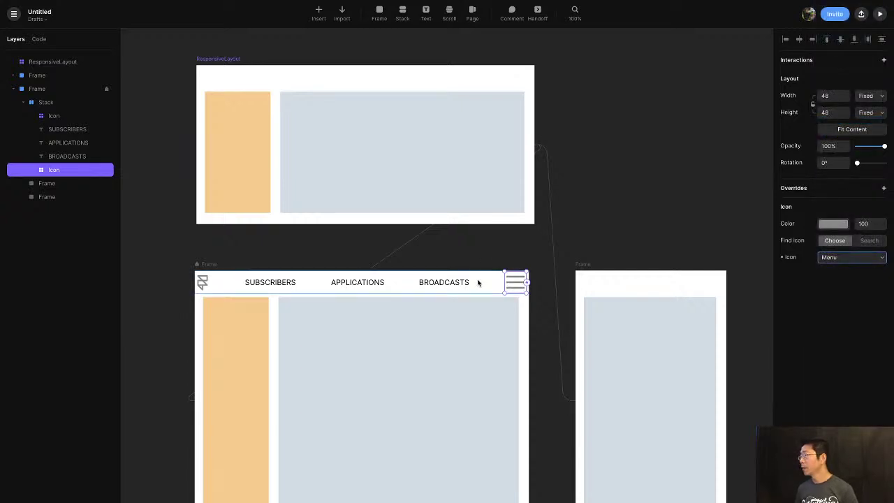
Draw a nested horizontal stack about 154 × 34 after the menu icon inside the header stack
click(481, 283)
click(513, 284)
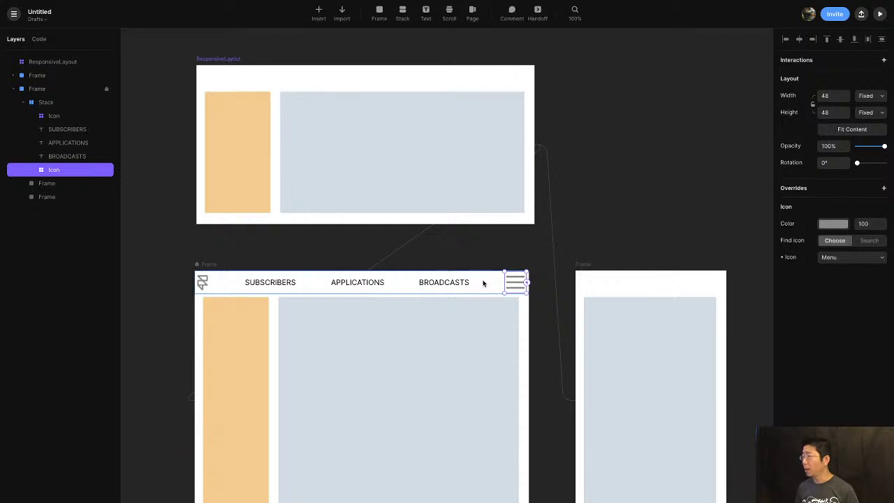
click(492, 283)
mouse_move(506, 284)
mouse_down()
mouse_move(498, 287)
mouse_move(517, 294)
mouse_up()
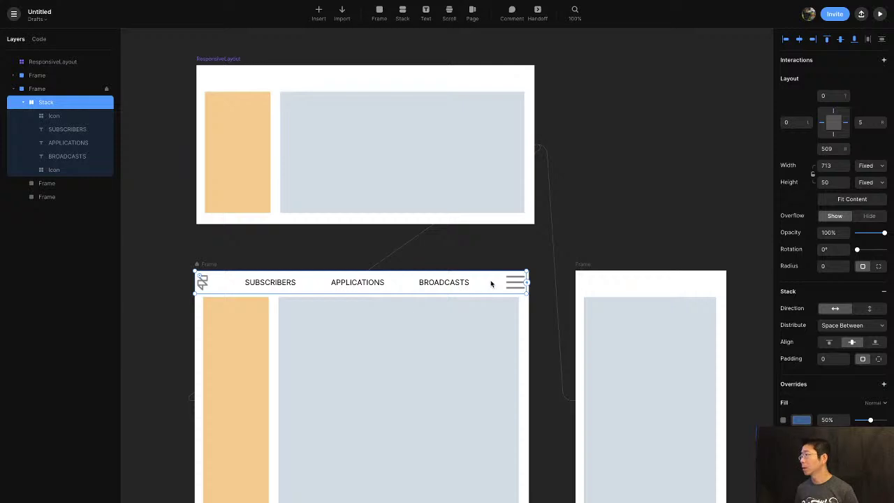
key(s)
drag(483, 277, 459, 282)
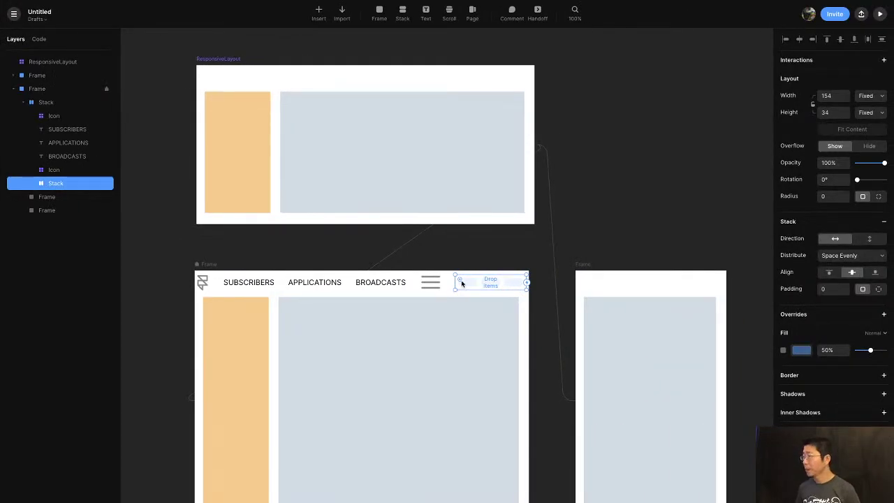
Insert an Icon Set icon into the empty nested stack at the end of the header
click(461, 281)
text(icon)
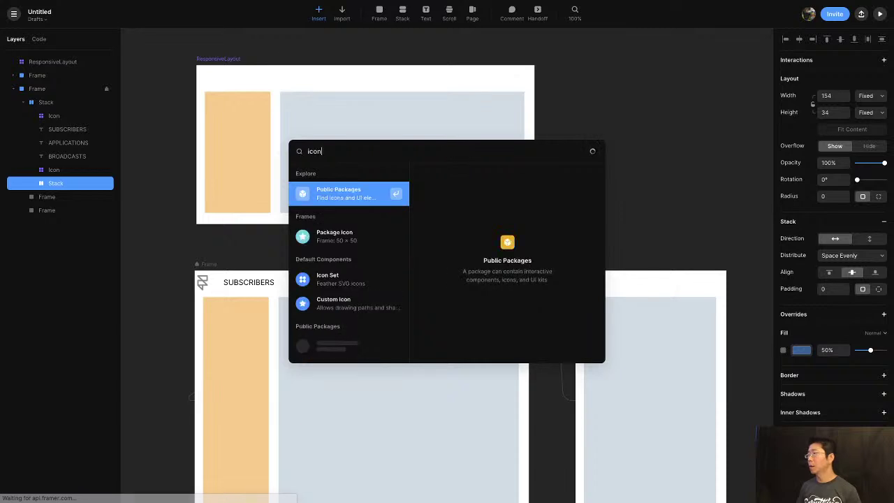
click(328, 276)
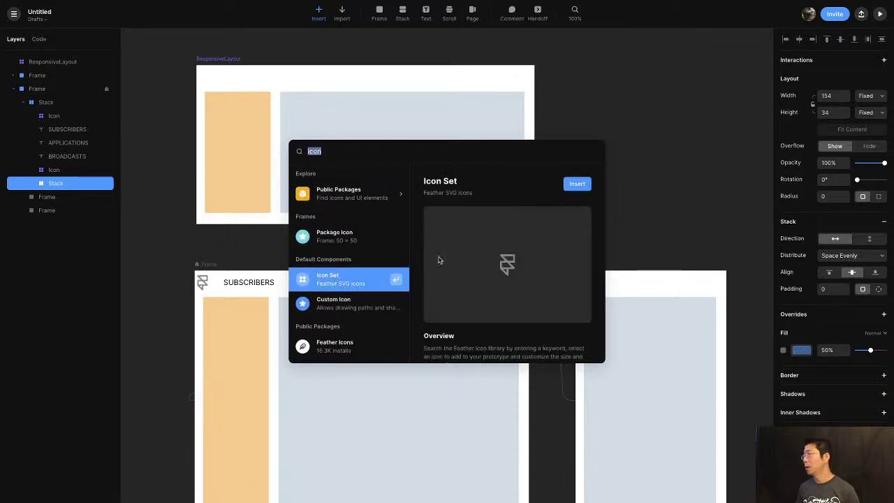
click(575, 185)
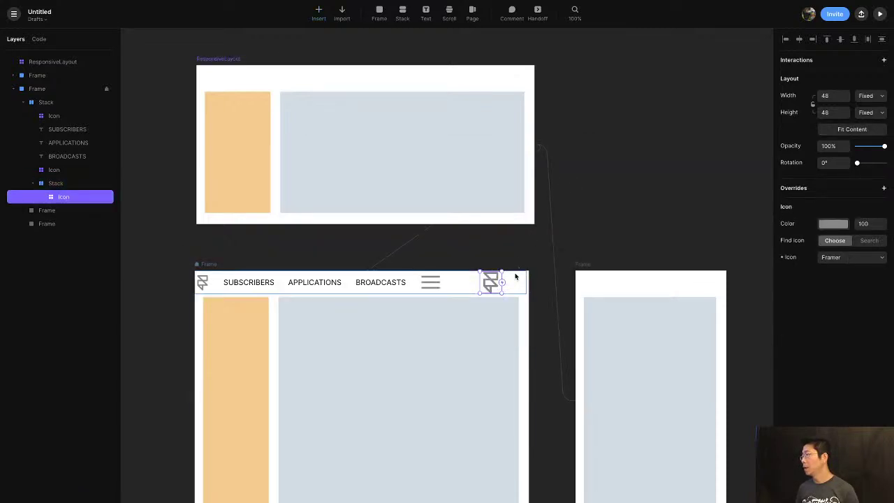
Change the icon in the nested stack at the end of the header to the User icon
click(859, 260)
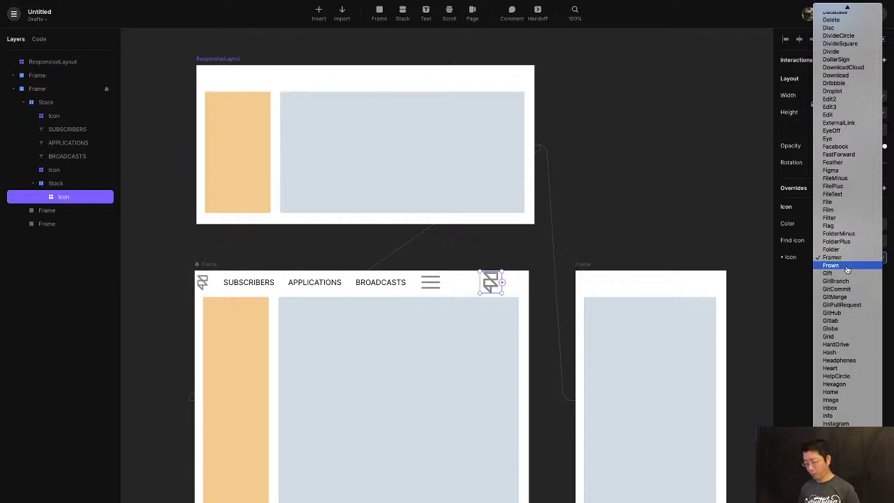
scroll(847, 269, down, 5)
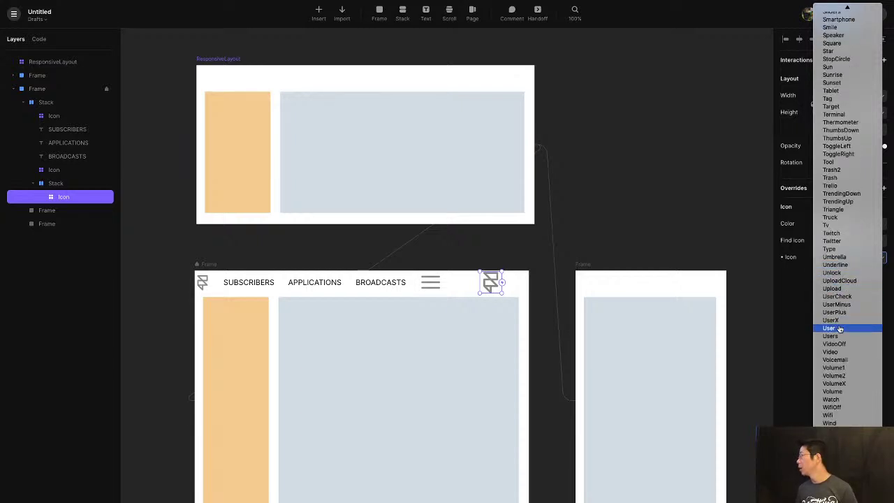
click(810, 322)
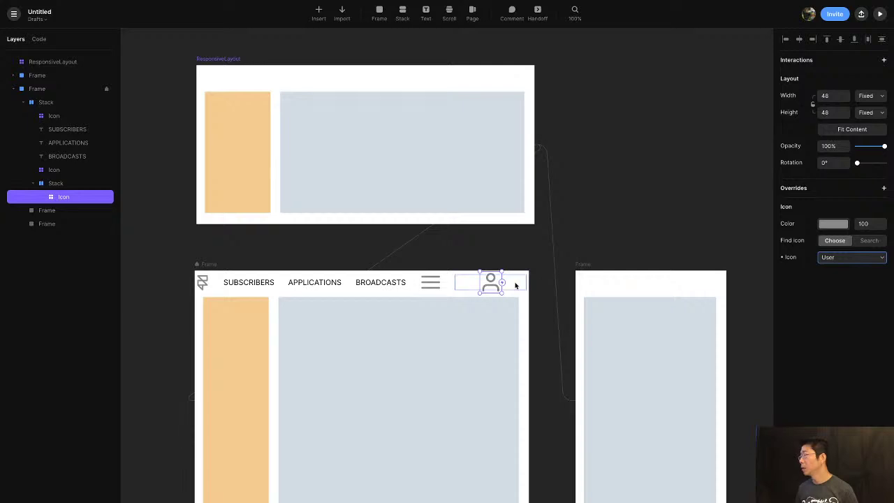
Add the text "jimu Labs" after the User icon inside the nested header stack
key(t)
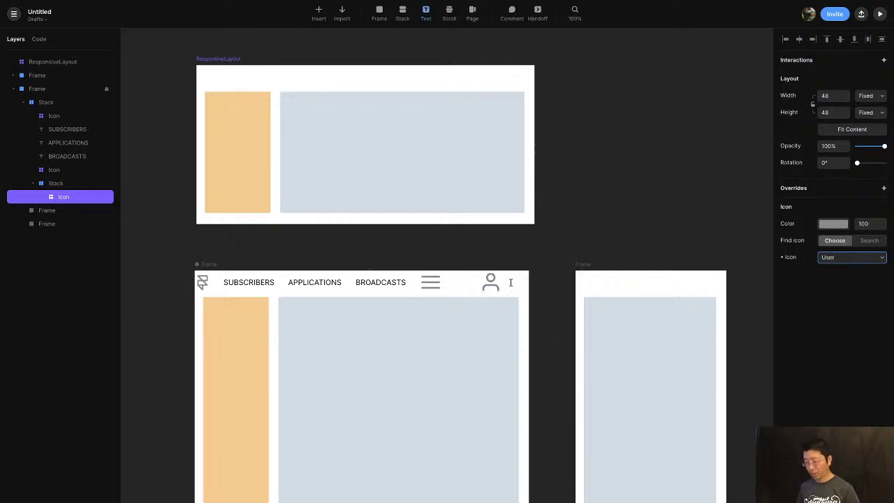
click(510, 282)
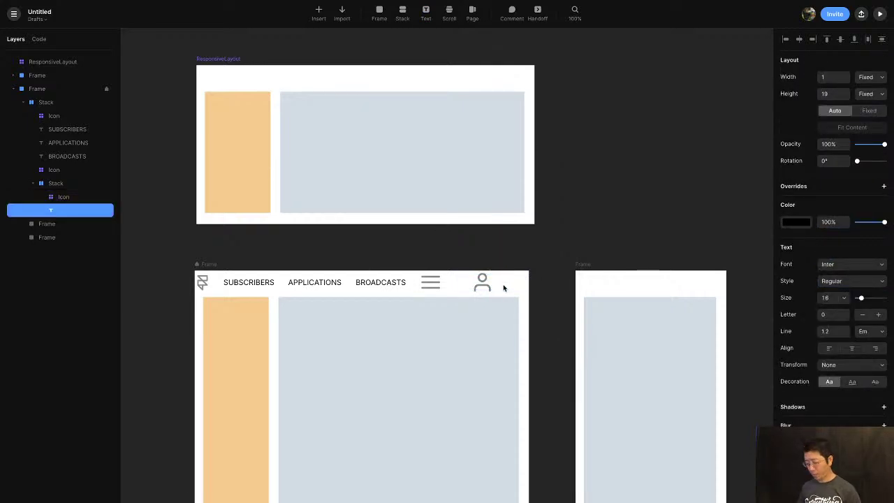
text(jimu Labs)
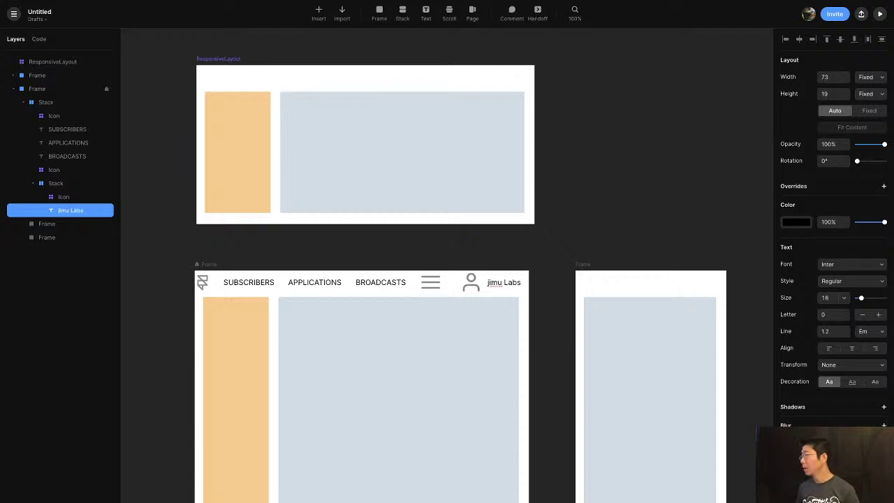
key(Escape)
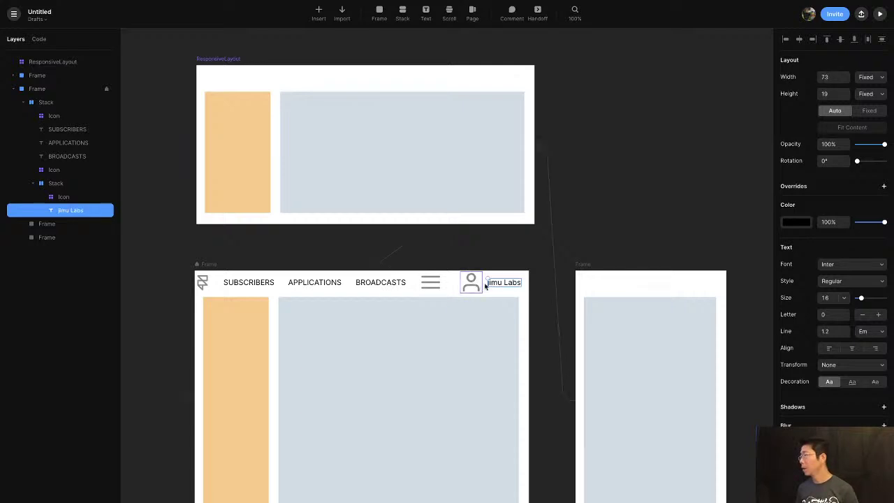
Insert an Icon Set icon after the jimu Labs text in the nested header stack
key(i)
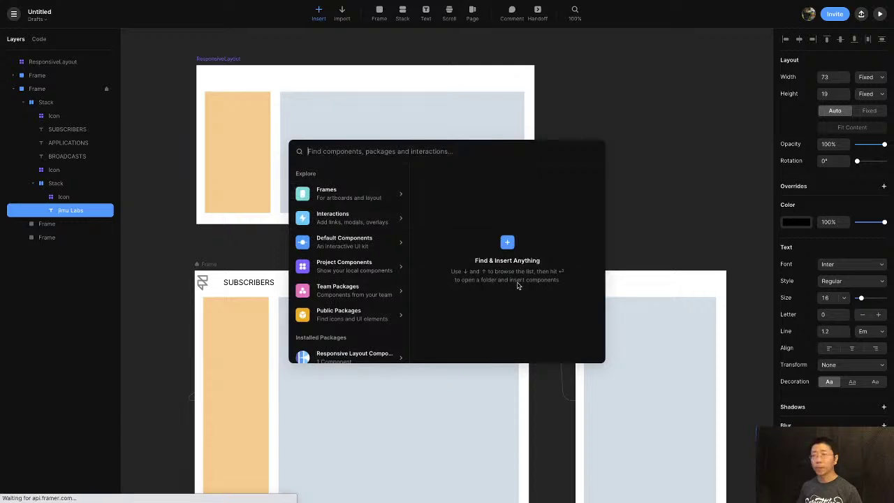
text(icon)
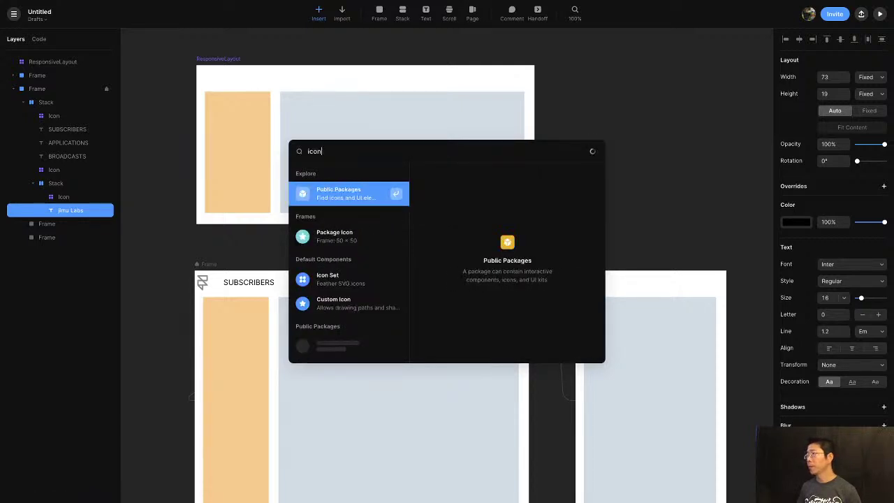
click(360, 280)
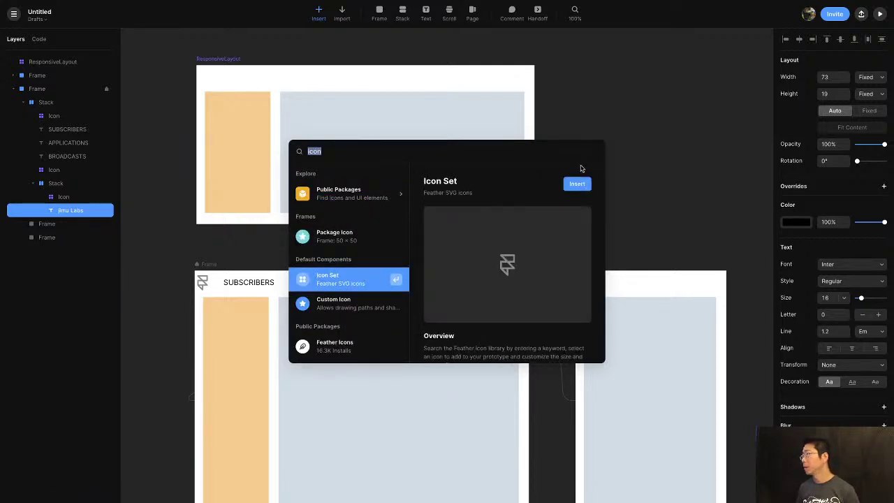
click(581, 183)
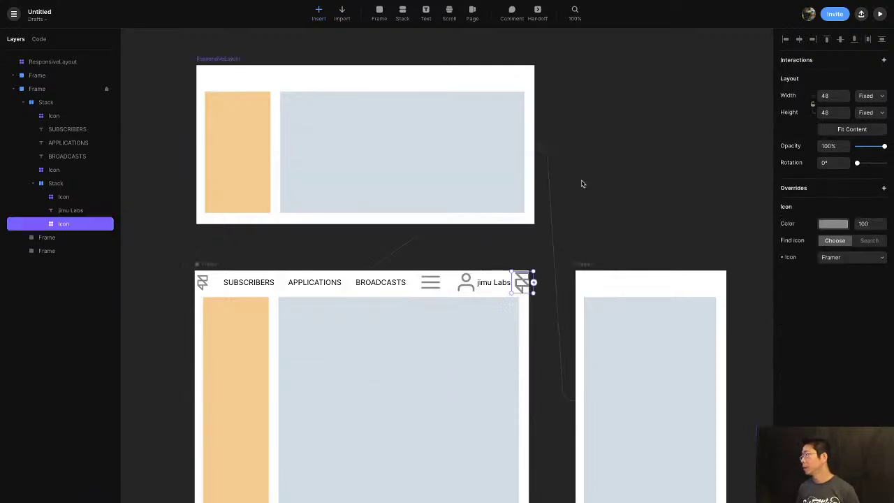
Change the icon after the jimu Labs text to ChevronsDown
click(856, 257)
scroll(841, 283, up, 10)
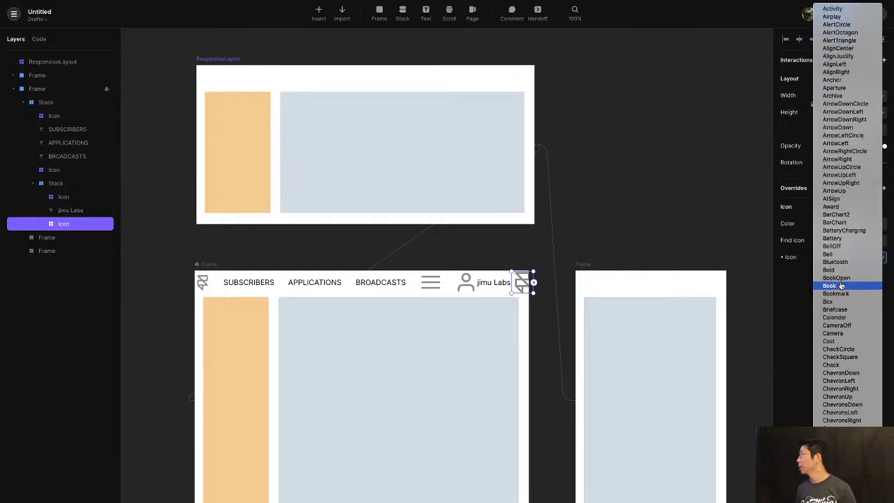
scroll(842, 285, down, 10)
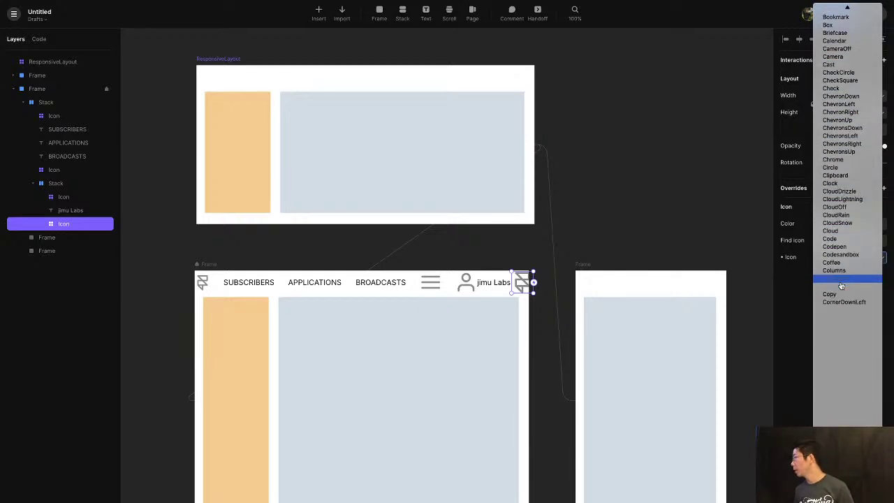
scroll(842, 287, down, 10)
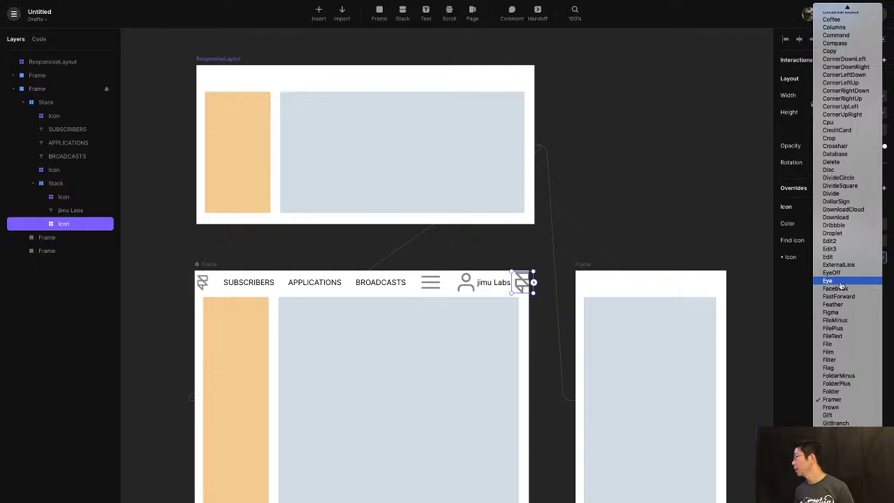
scroll(841, 287, up, 8)
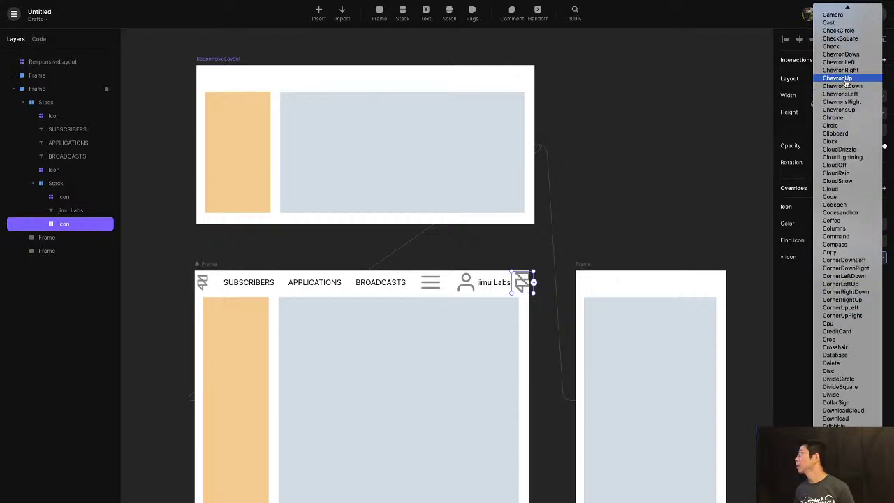
click(795, 104)
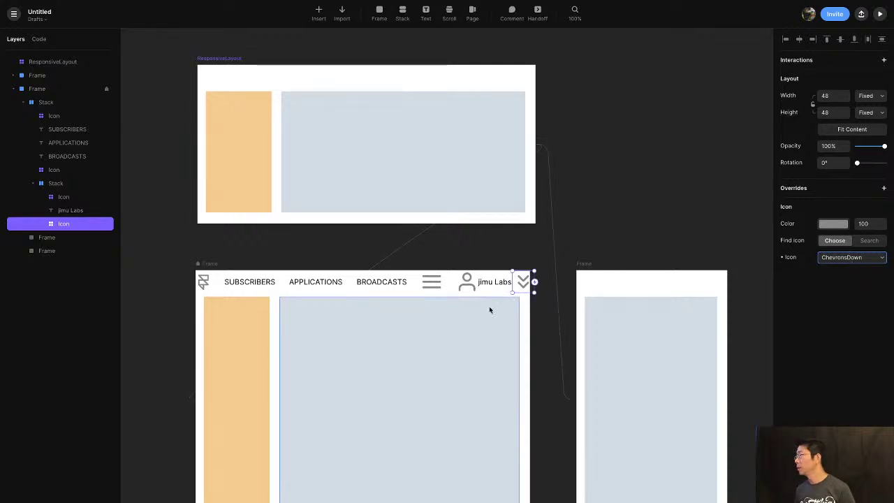
Shrink the icon after jimu Labs to about 31 × 28 and change it to ChevronDown
drag(510, 294, 520, 281)
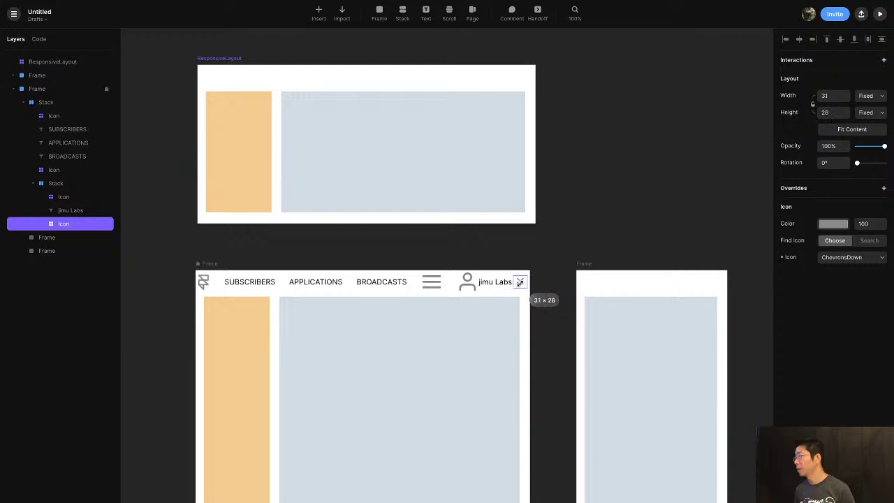
click(852, 257)
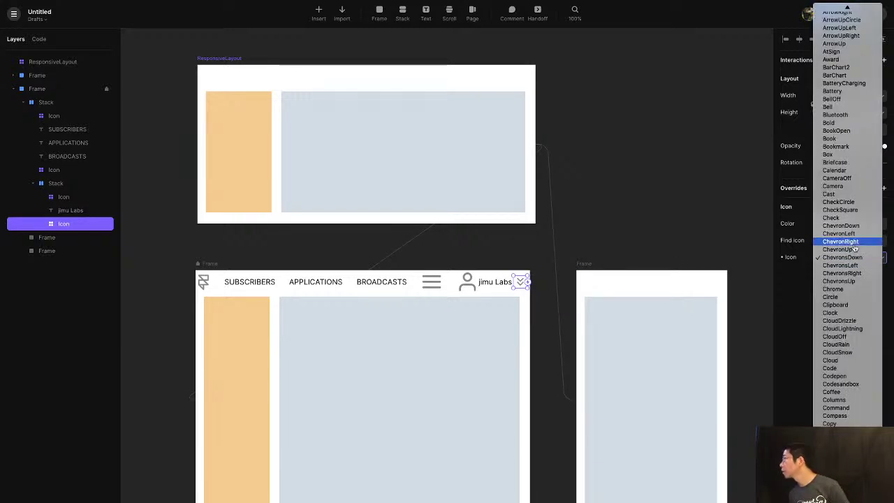
click(844, 225)
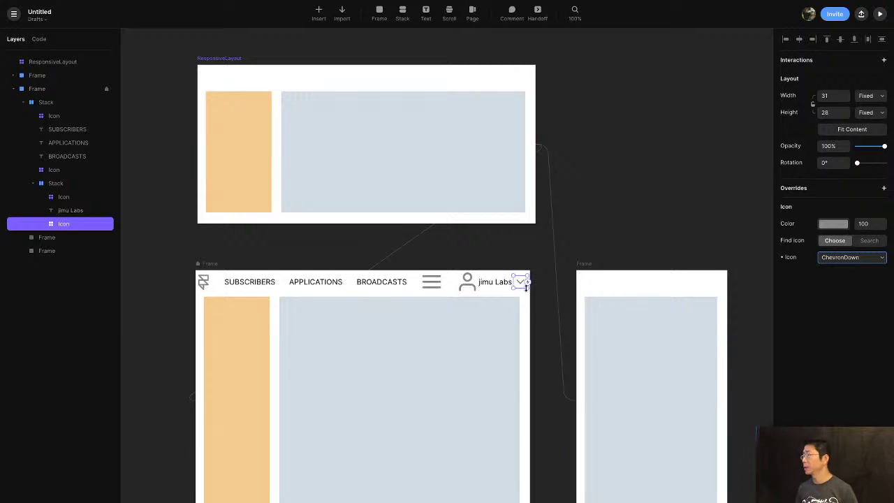
Resize the User icon in the nested header stack to about 38 × 40
click(483, 276)
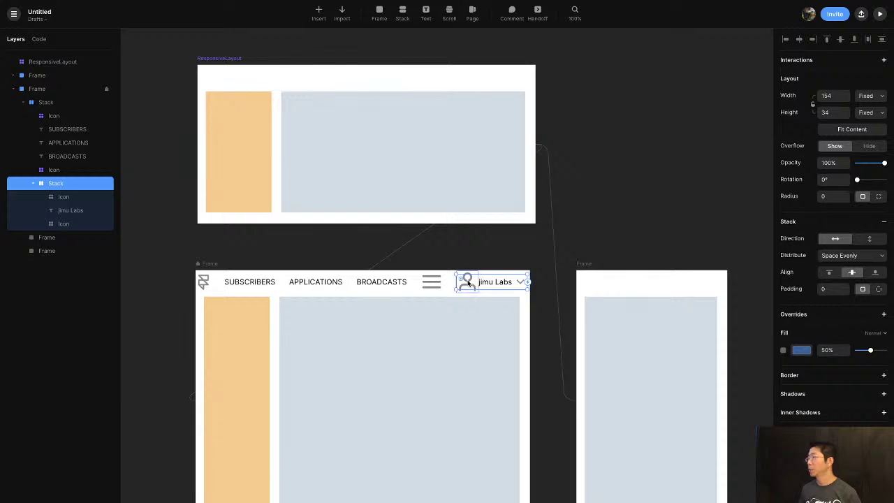
click(472, 283)
drag(478, 272, 439, 276)
Hide the Menu icon in the wide frame's header stack
click(431, 281)
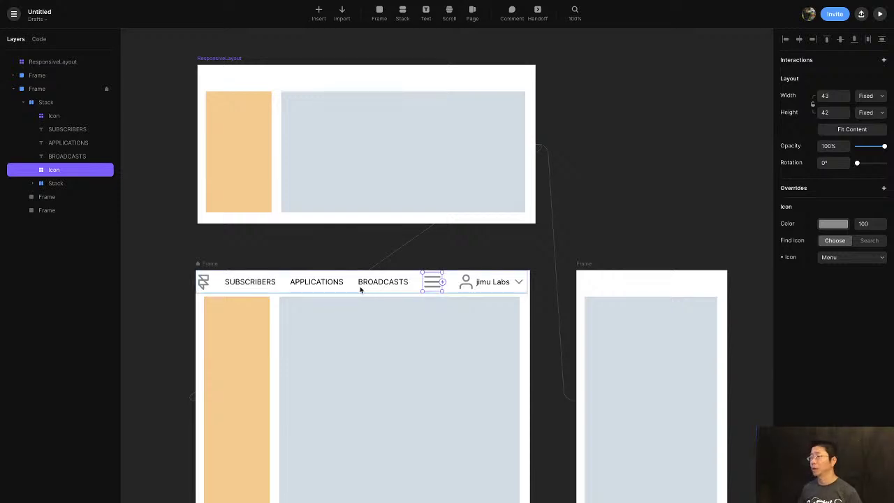
click(466, 281)
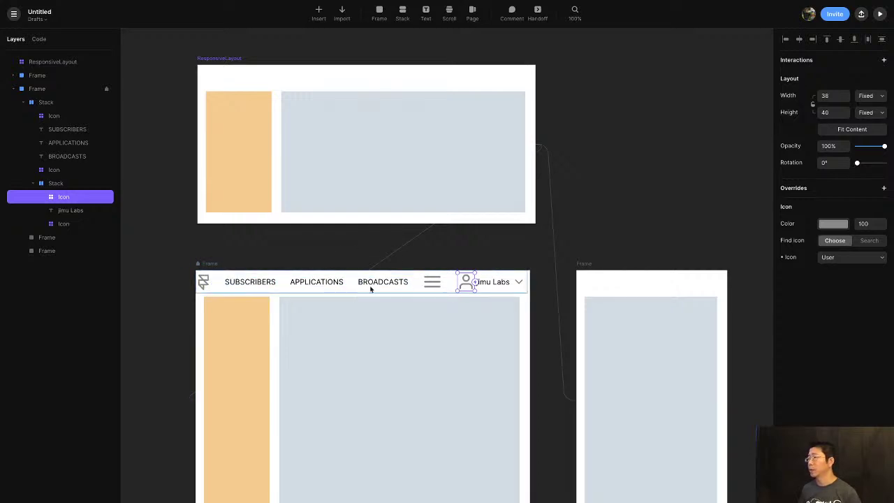
click(431, 283)
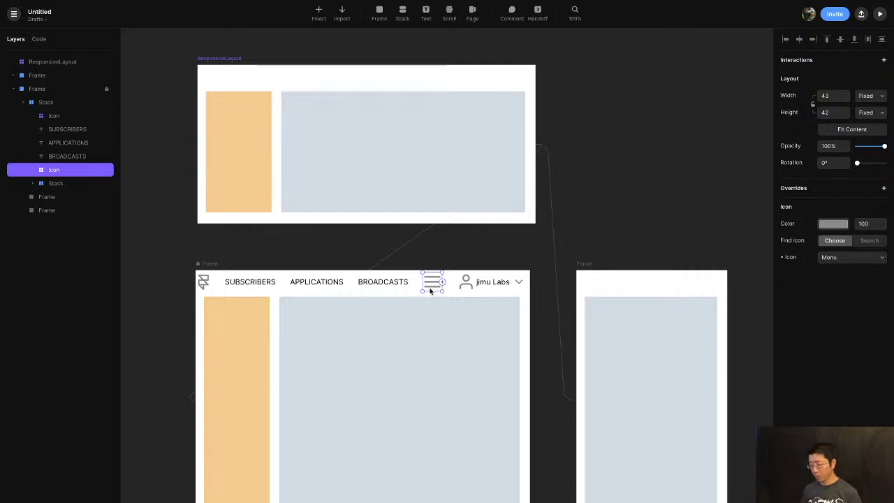
right_click(81, 171)
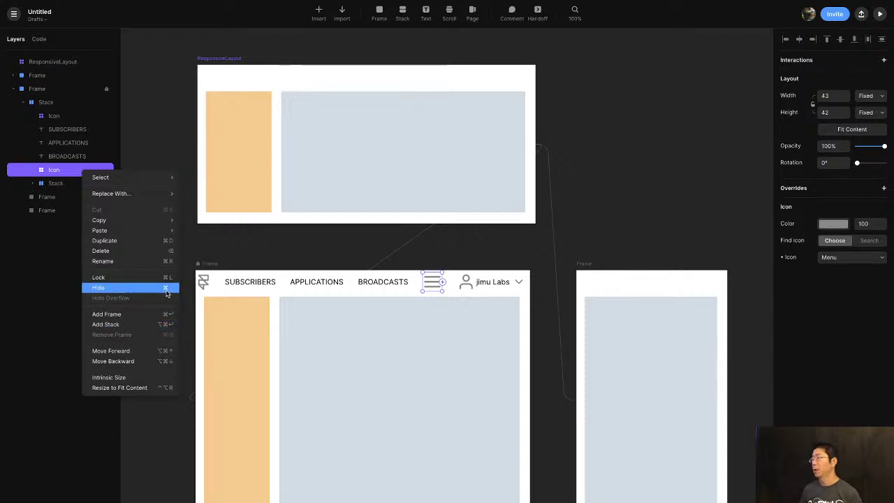
click(433, 289)
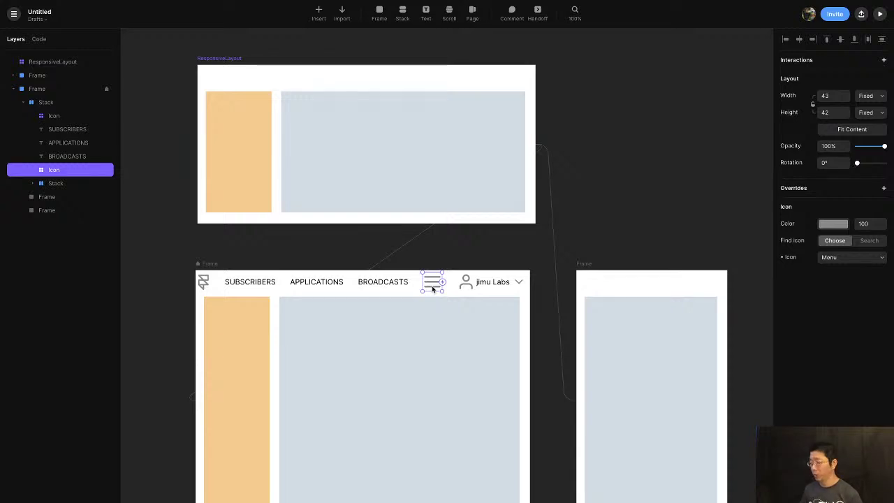
key(super+semicolon)
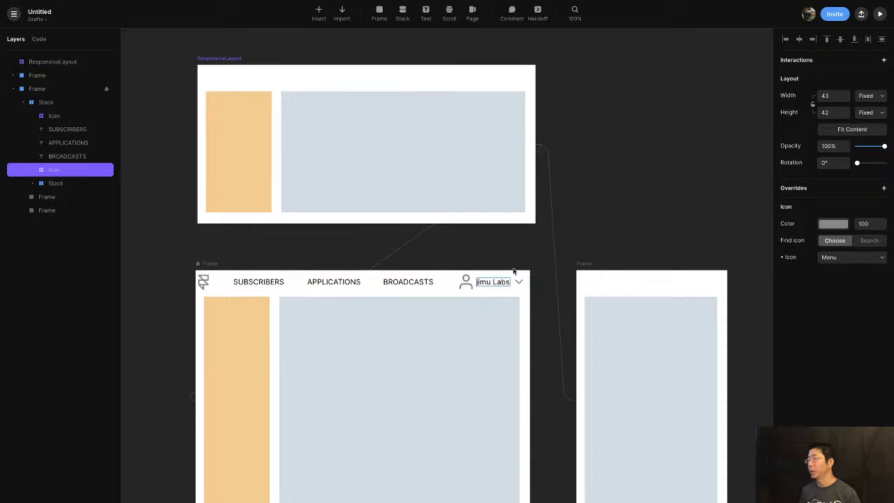
Move the narrow frame farther from the wide frame, to about X 1265, Y 100, to make room between them
scroll(558, 259, right, 5)
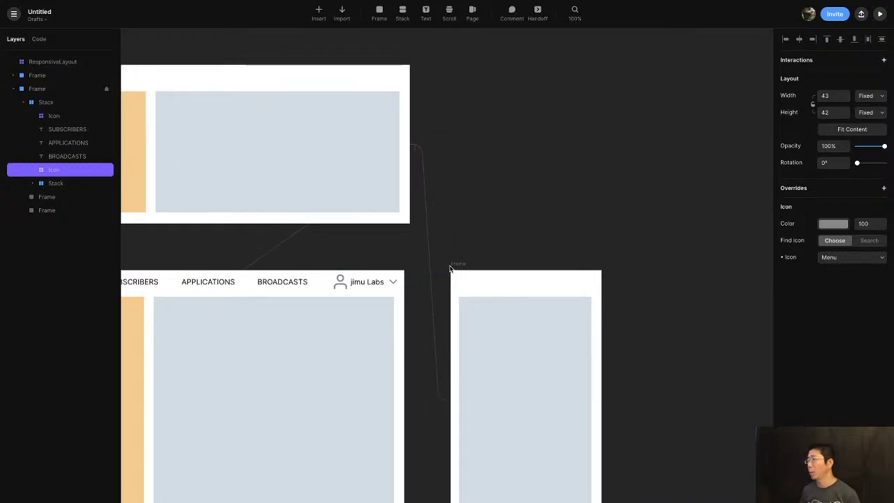
drag(457, 264, 666, 259)
scroll(423, 320, left, 2)
scroll(423, 320, up, 1)
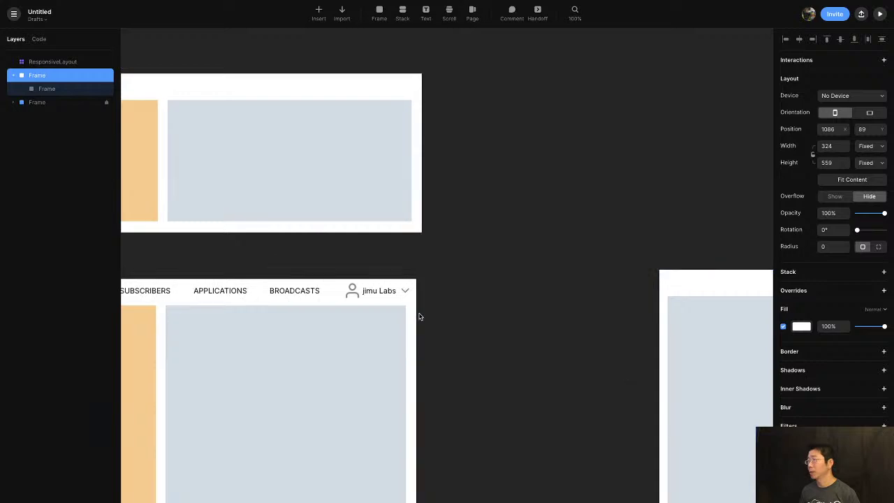
scroll(419, 316, down, 2)
scroll(419, 315, up, 5)
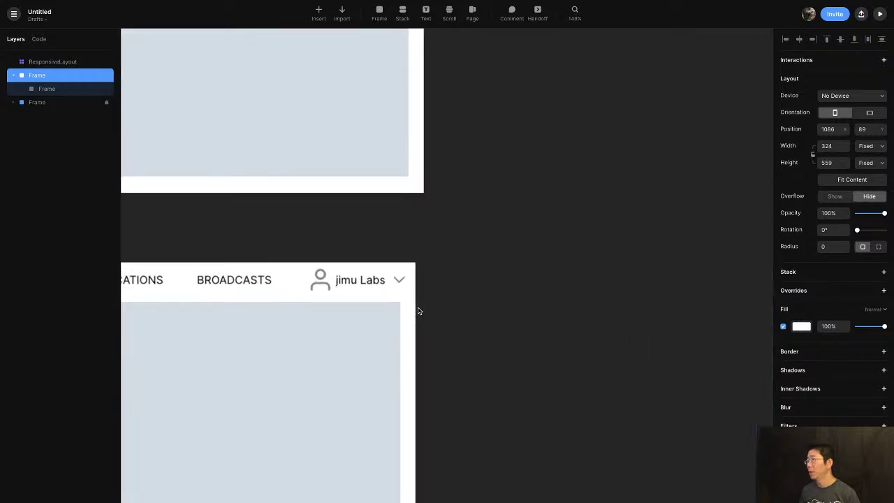
scroll(419, 311, down, 5)
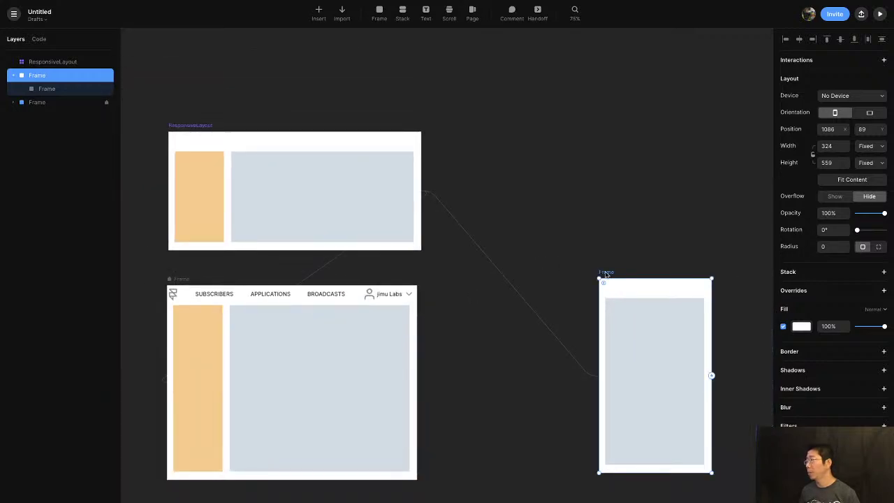
drag(606, 275, 668, 278)
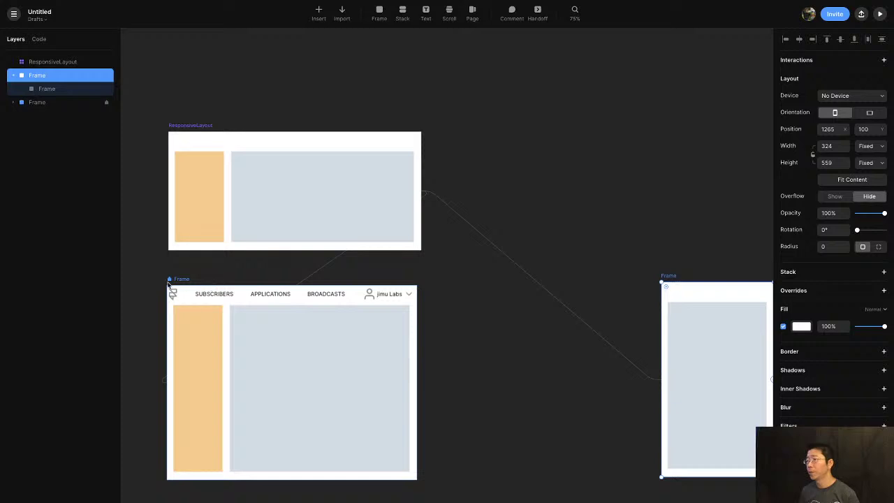
Place a duplicate of the wide frame beside the original at about X 618, Y 117, and shift the narrow frame to about X 1390, Y 109
click(169, 283)
key(super+d)
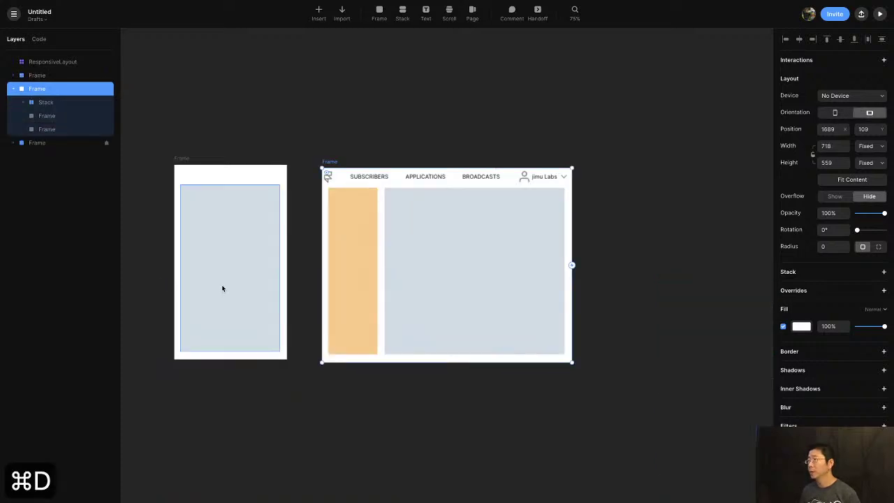
scroll(222, 288, left, 10)
scroll(222, 288, up, 3)
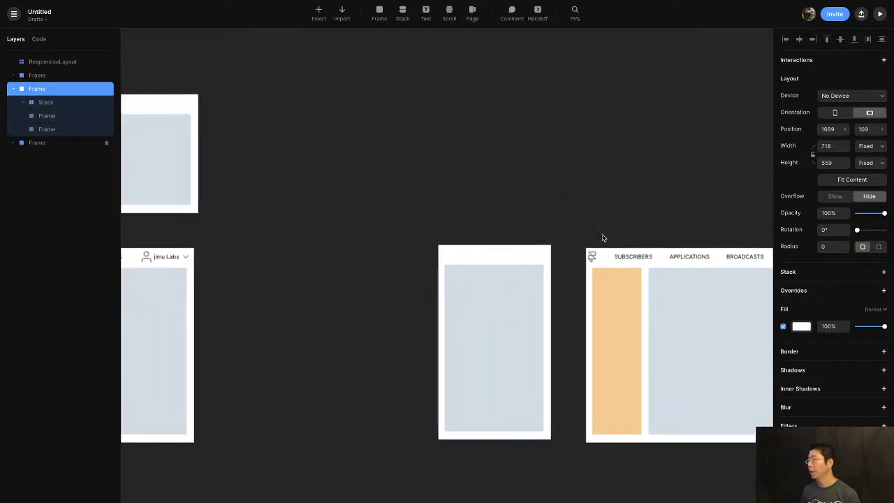
scroll(600, 243, left, 1)
drag(595, 245, 222, 248)
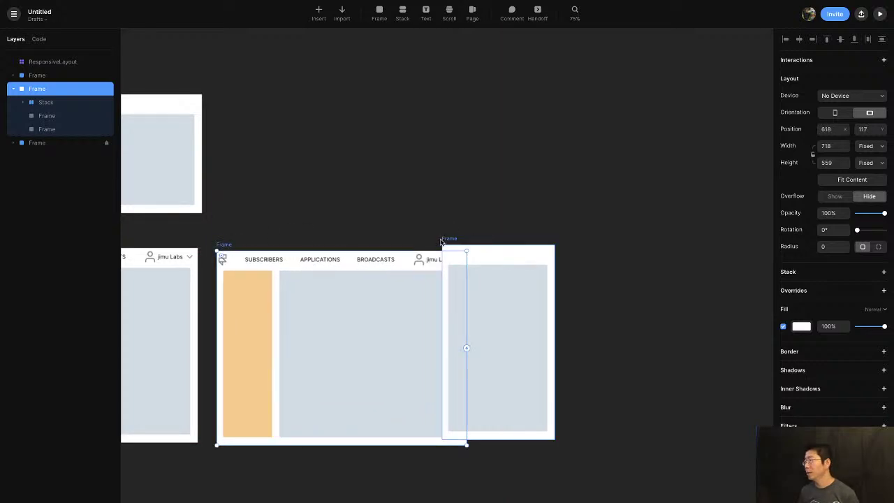
drag(446, 241, 486, 244)
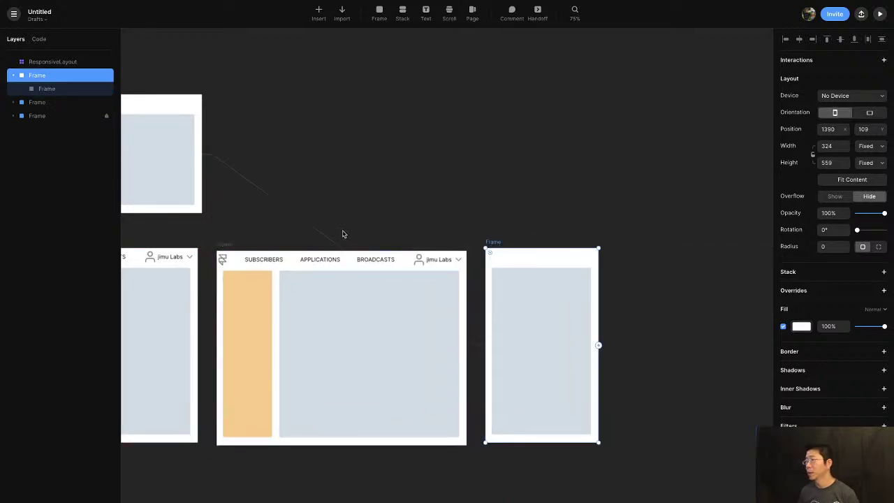
Narrow the duplicated middle frame to about 526 wide
scroll(348, 234, left, 5)
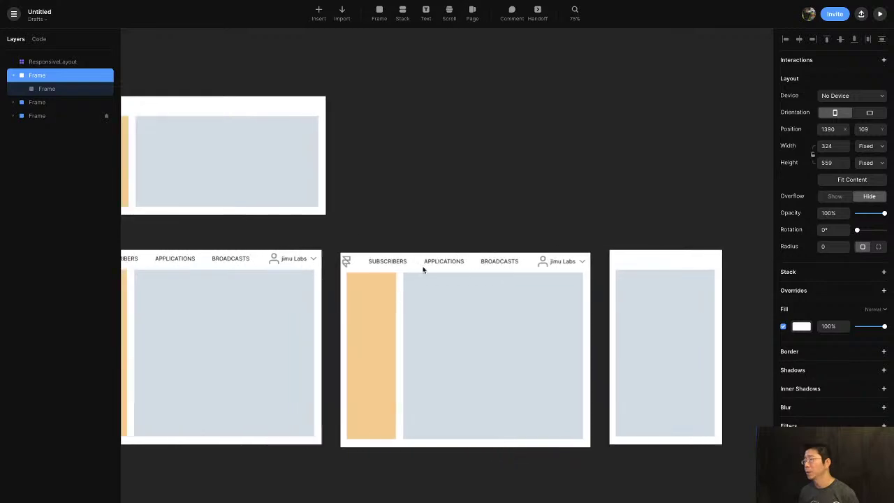
double_click(522, 262)
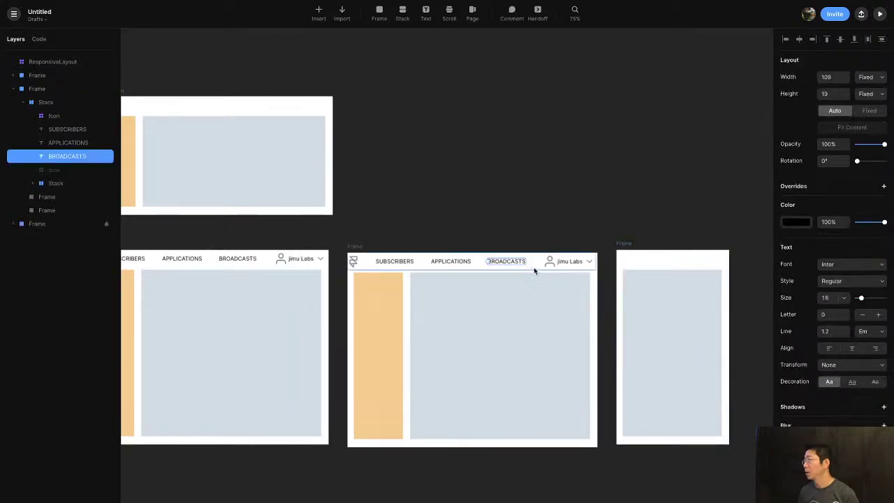
click(546, 269)
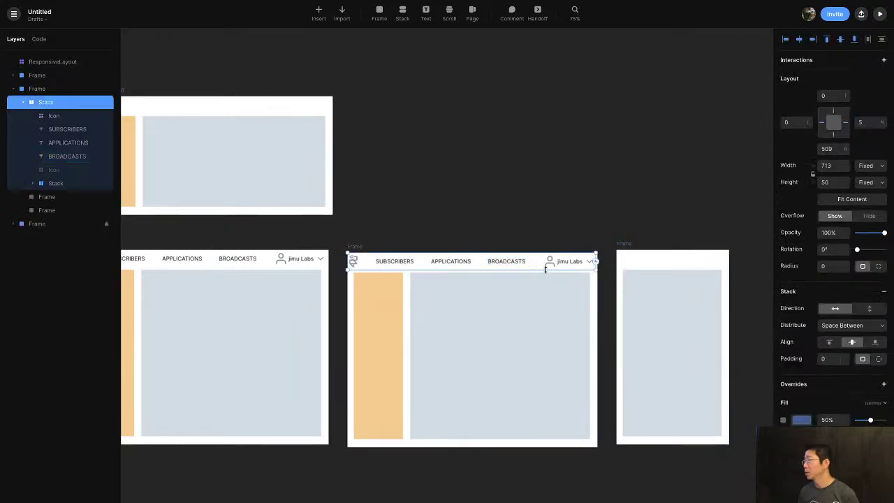
click(598, 285)
click(355, 248)
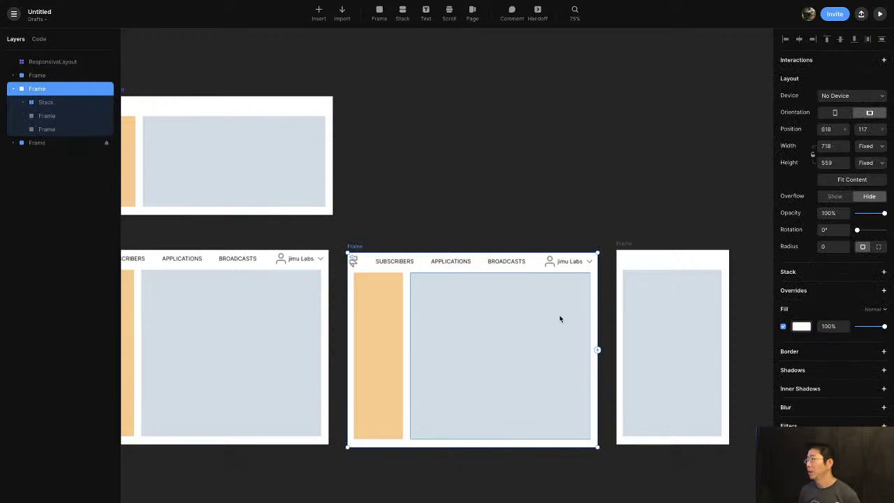
drag(597, 340, 531, 338)
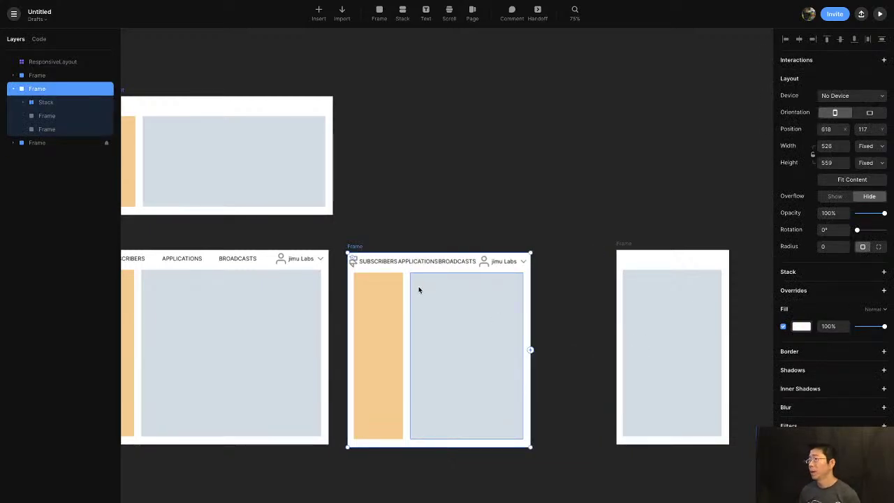
Hide the nested jimu Labs account stack in the middle frame's header and show the Menu icon instead
scroll(419, 287, left, 3)
scroll(417, 291, left, 3)
scroll(413, 291, right, 2)
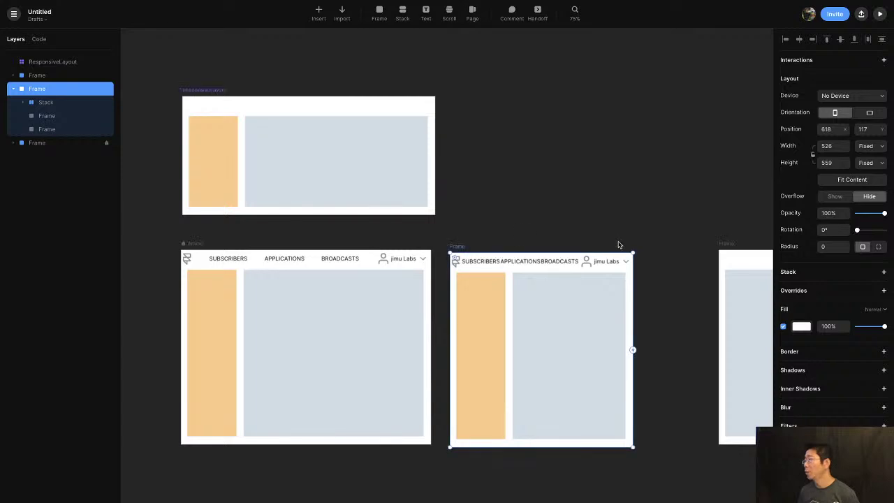
click(590, 261)
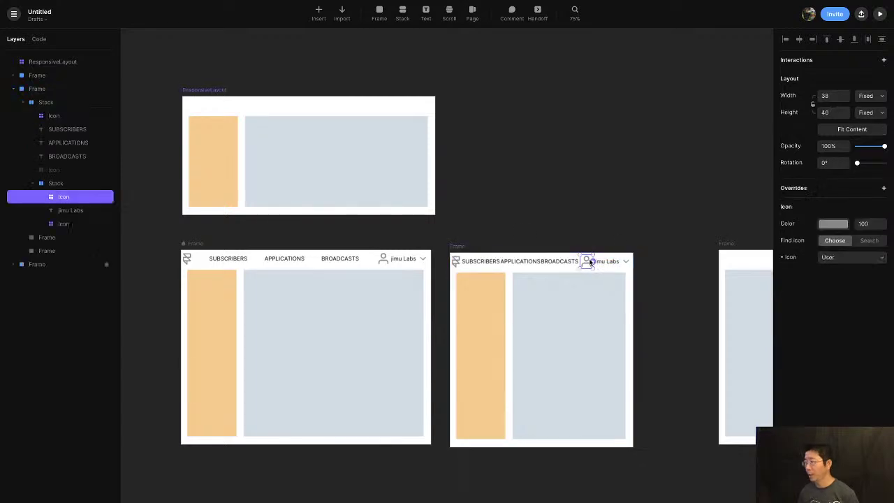
click(592, 260)
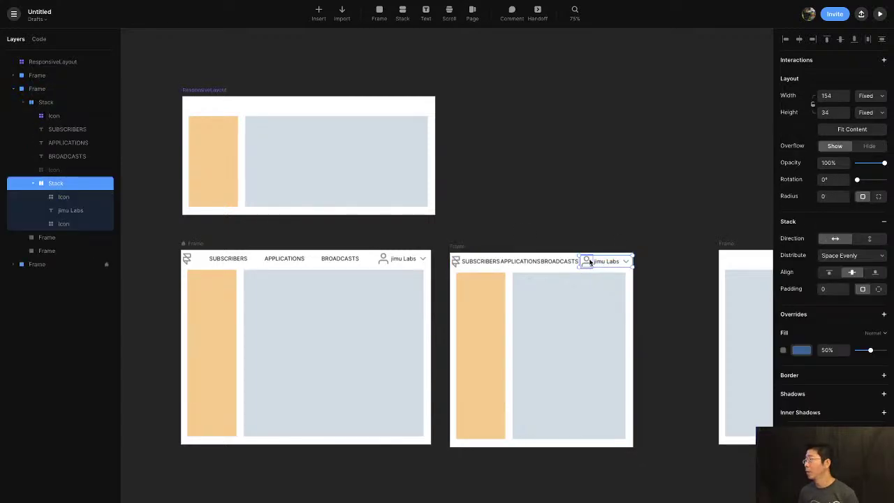
key(super+semicolon)
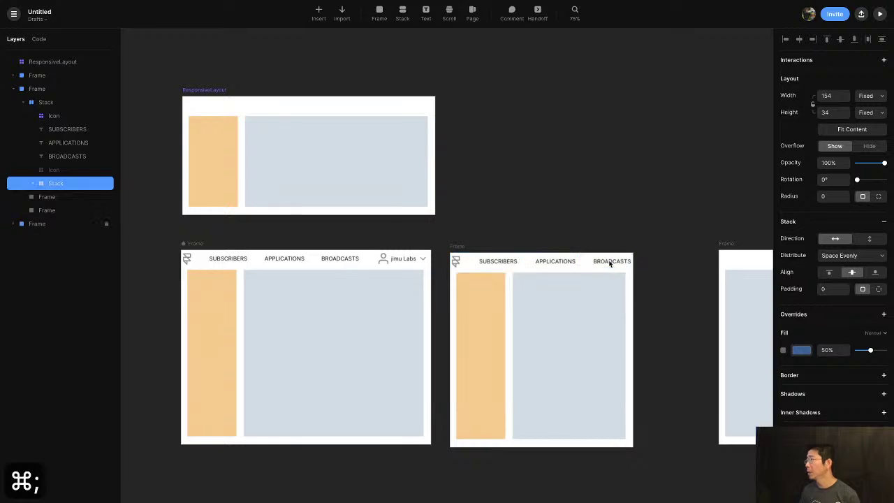
click(59, 172)
key(super+semicolon)
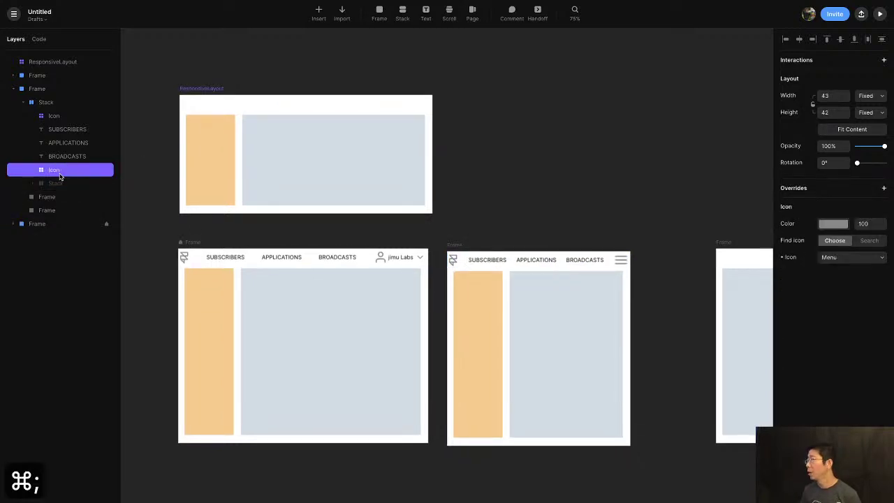
Copy the middle frame's header stack into the narrow frame, moving the narrow frame to about X 1211, Y 117
click(468, 258)
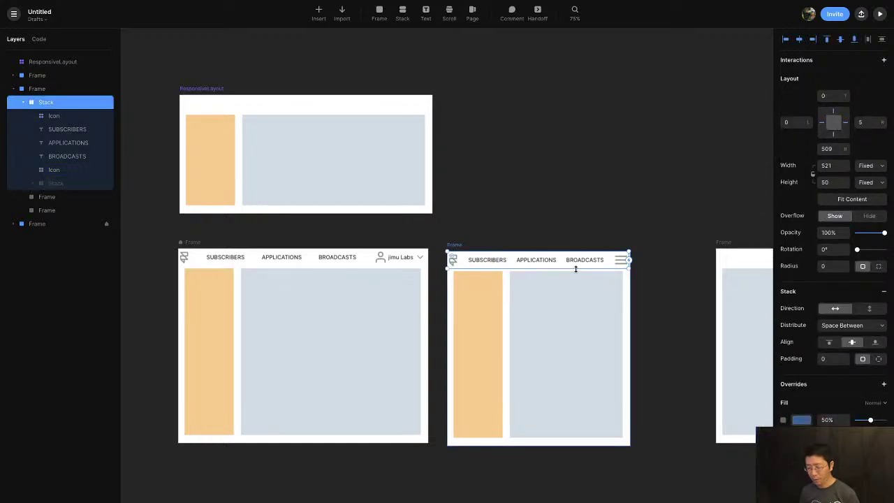
key(super+c)
scroll(672, 257, right, 5)
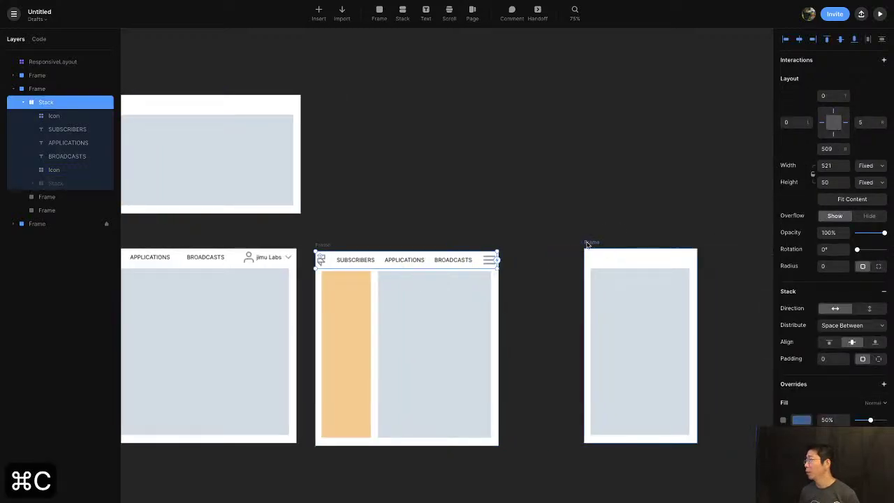
drag(589, 244, 527, 253)
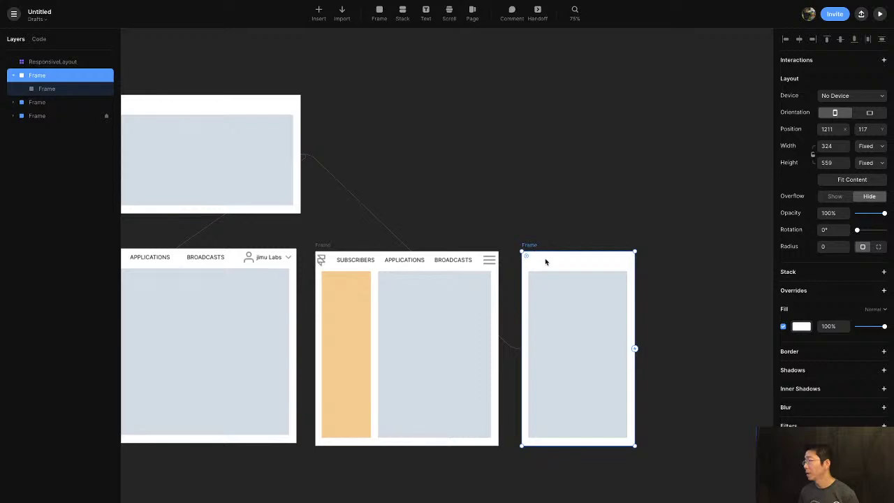
key(super+v)
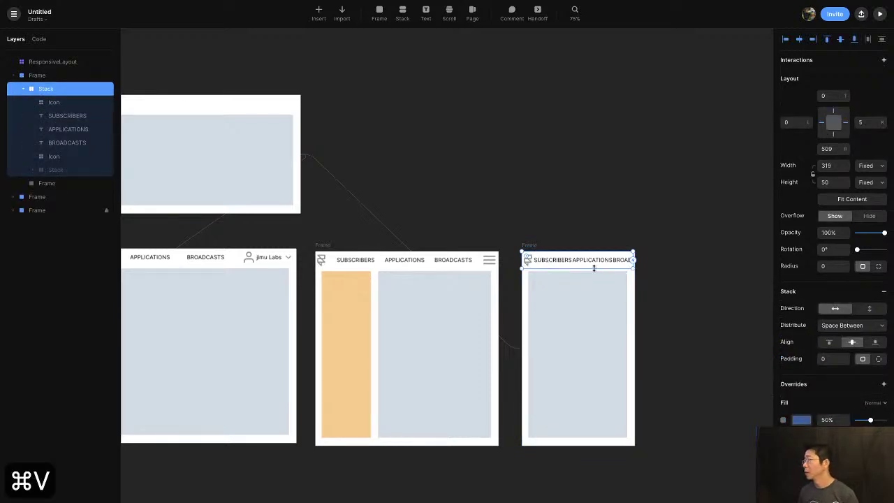
Hide SUBSCRIBERS, APPLICATIONS and BROADCASTS in the narrow frame's header stack, keeping only the Framer and Menu icons shown
click(55, 103)
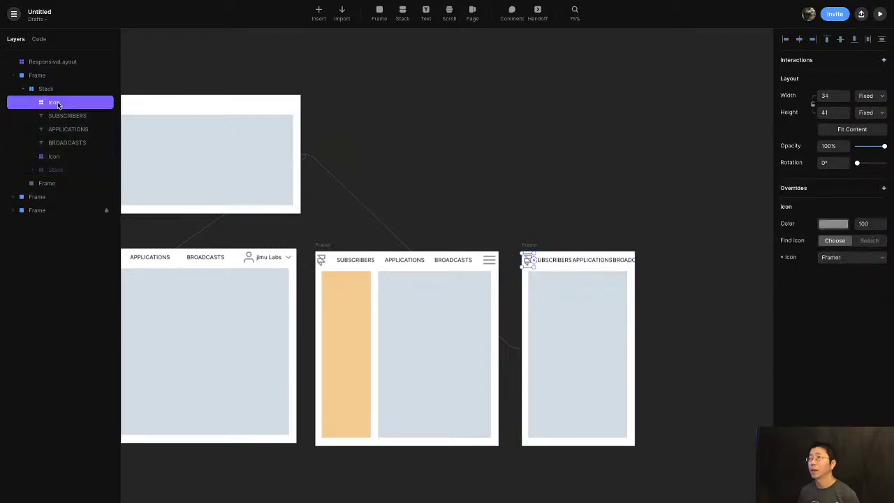
shift+click(67, 143)
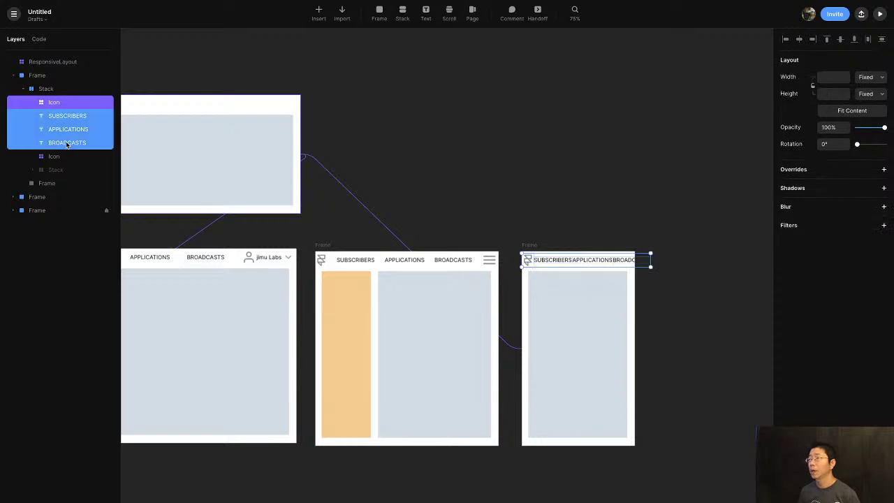
key(super+semicolon)
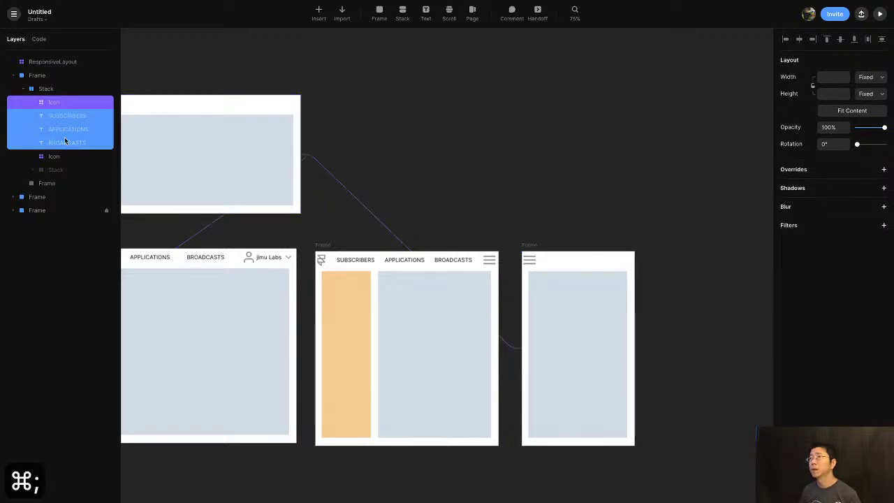
click(72, 156)
click(62, 103)
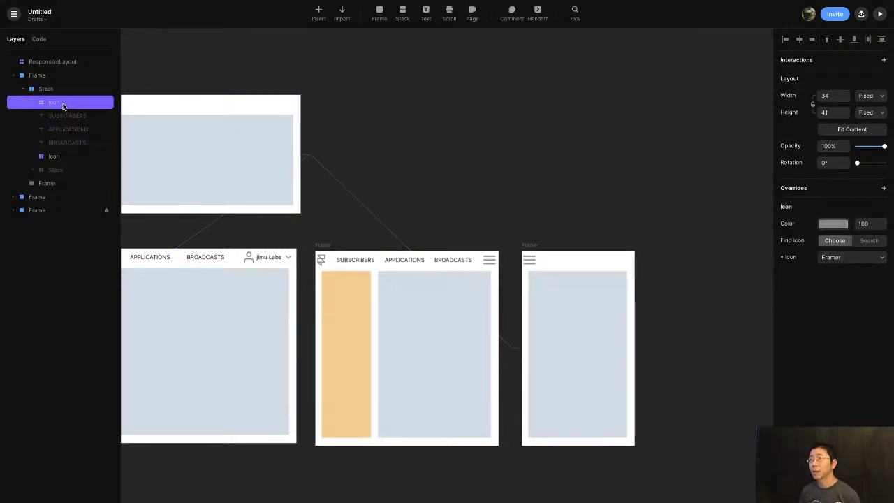
key(super+semicolon)
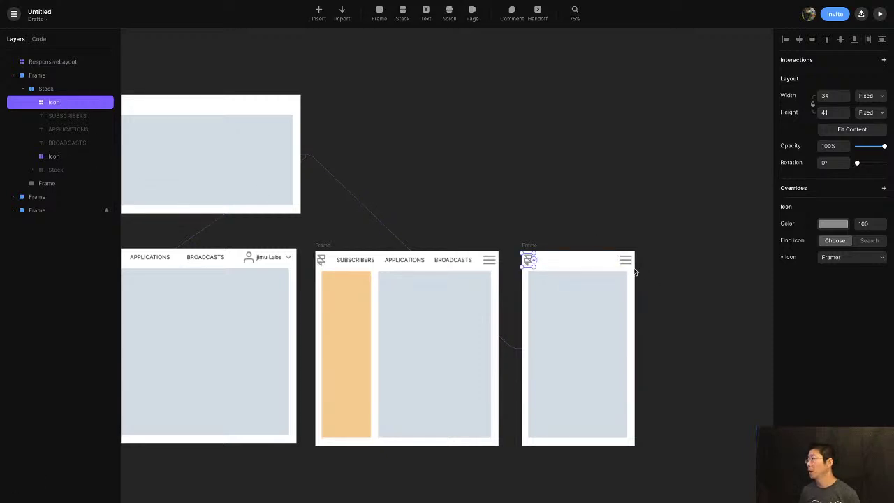
Preview the ResponsiveLayout component and check its header with the preview window shrunk to a narrow width
click(507, 203)
scroll(507, 204, left, 5)
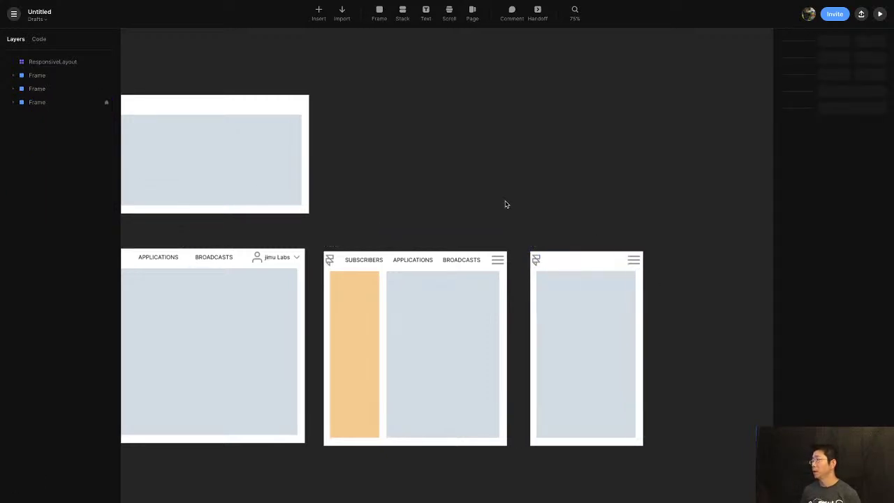
scroll(507, 204, left, 3)
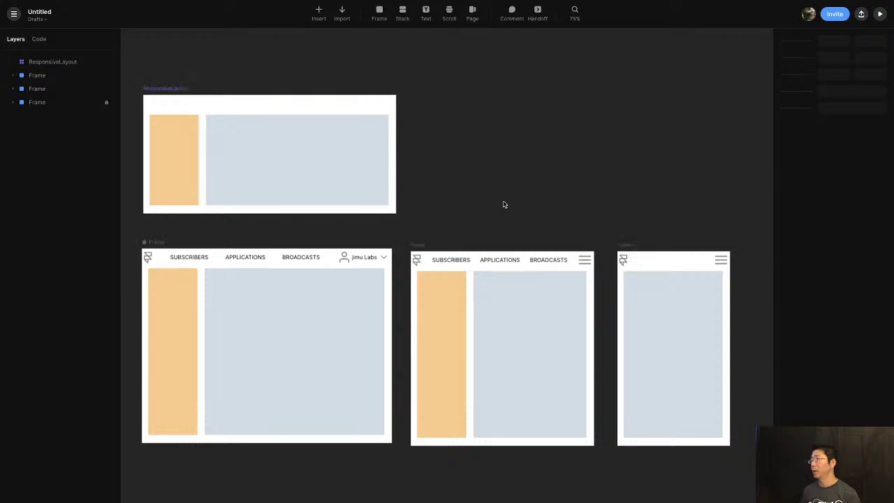
click(168, 92)
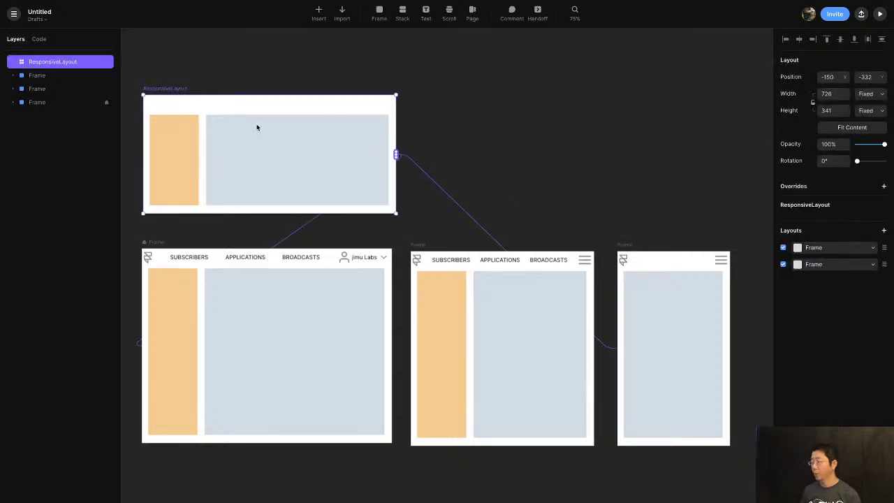
key(super+p)
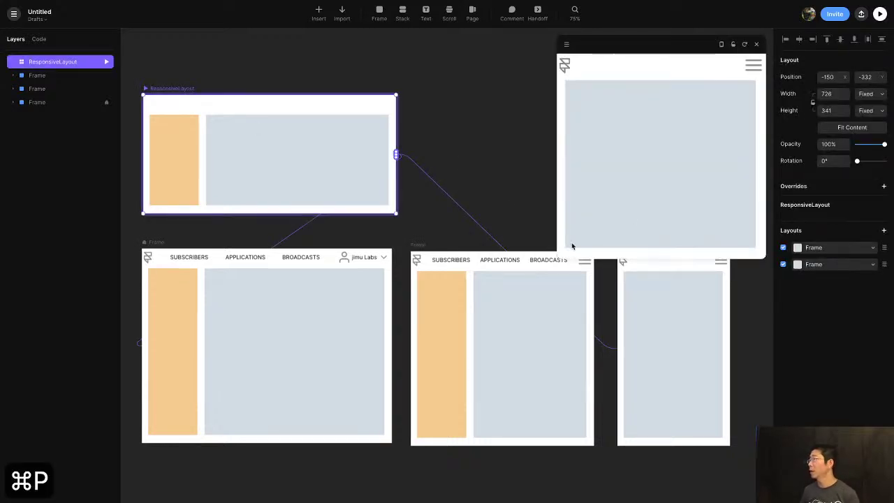
drag(557, 258, 616, 257)
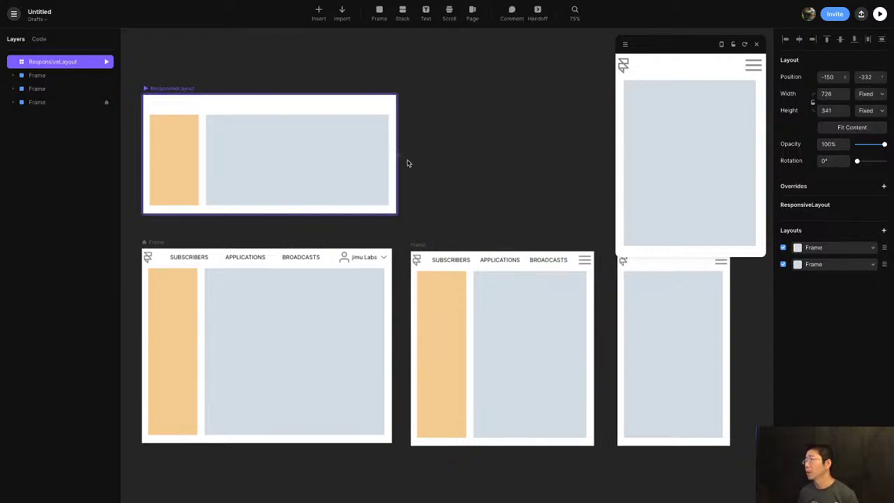
Connect ResponsiveLayout to the middle frame as a third layout and test the breakpoints by resizing the preview
drag(396, 155, 495, 266)
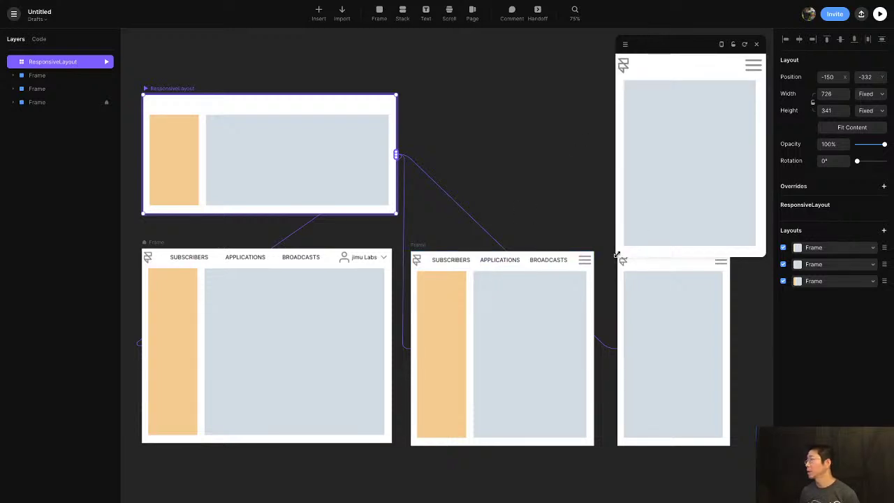
drag(616, 255, 274, 292)
drag(482, 254, 493, 230)
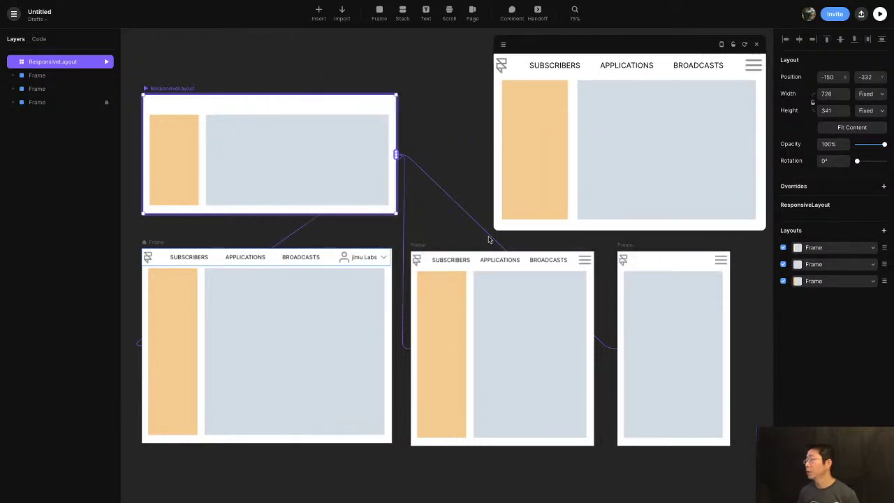
scroll(332, 239, left, 2)
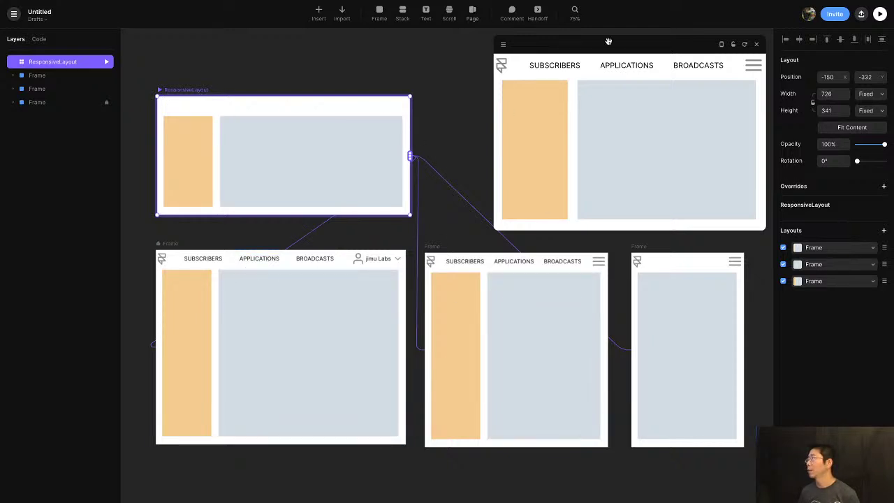
mouse_move(492, 233)
mouse_down()
mouse_move(591, 233)
mouse_move(419, 250)
mouse_move(229, 249)
mouse_move(513, 286)
mouse_move(358, 319)
mouse_move(366, 299)
mouse_move(493, 160)
mouse_move(505, 223)
mouse_up()
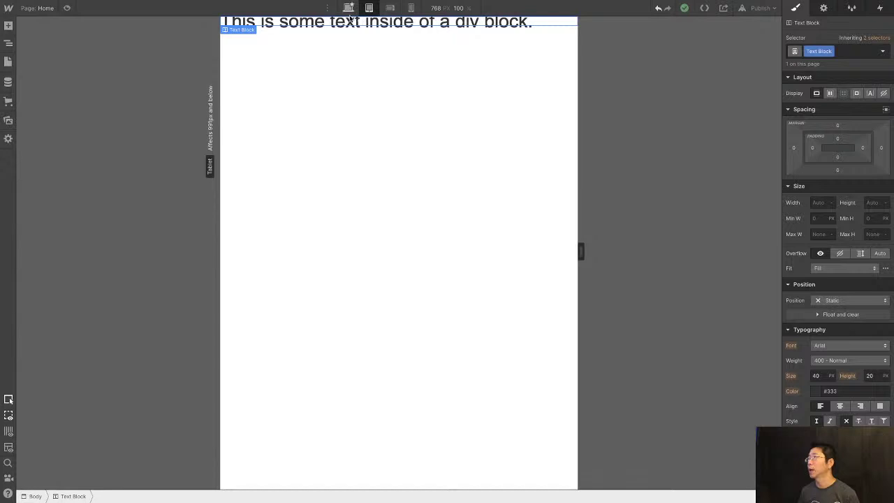
In Webflow, compare the text block across the desktop, tablet, mobile landscape and mobile portrait breakpoints
click(349, 9)
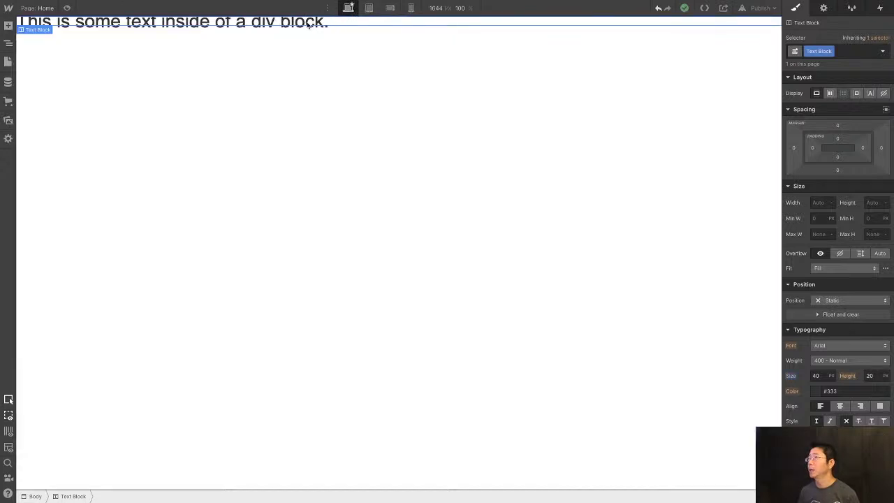
click(369, 9)
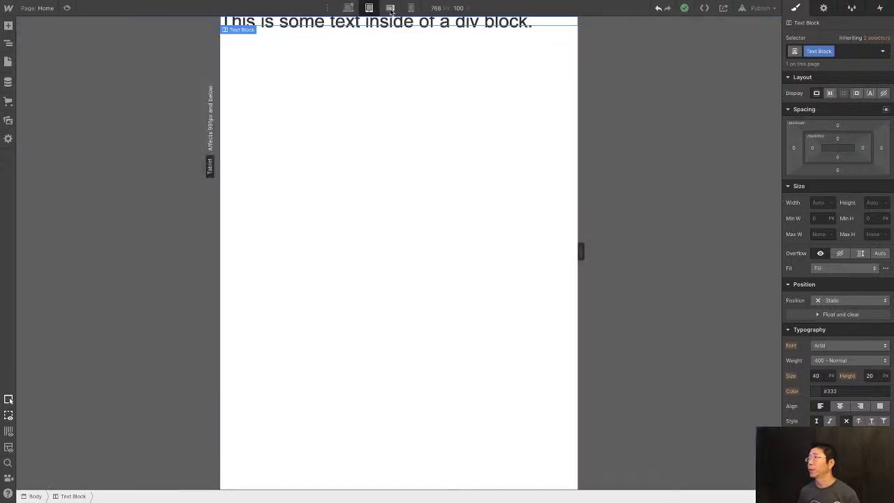
click(389, 8)
click(410, 9)
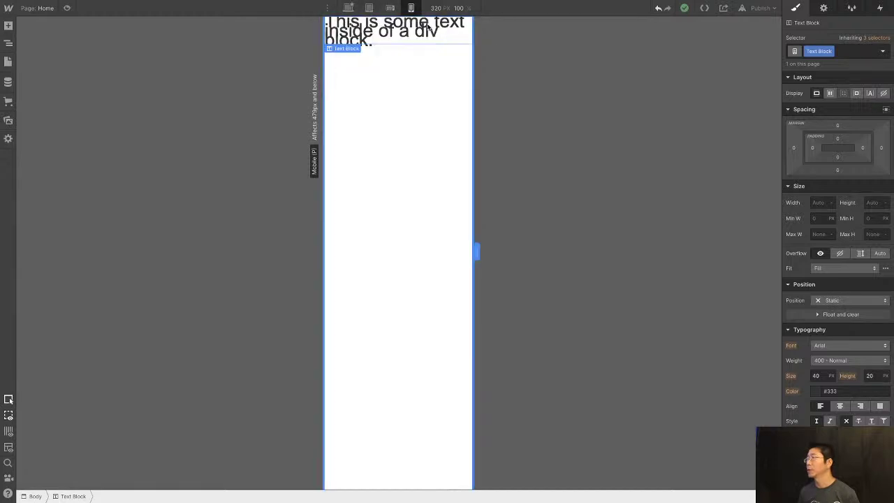
click(390, 8)
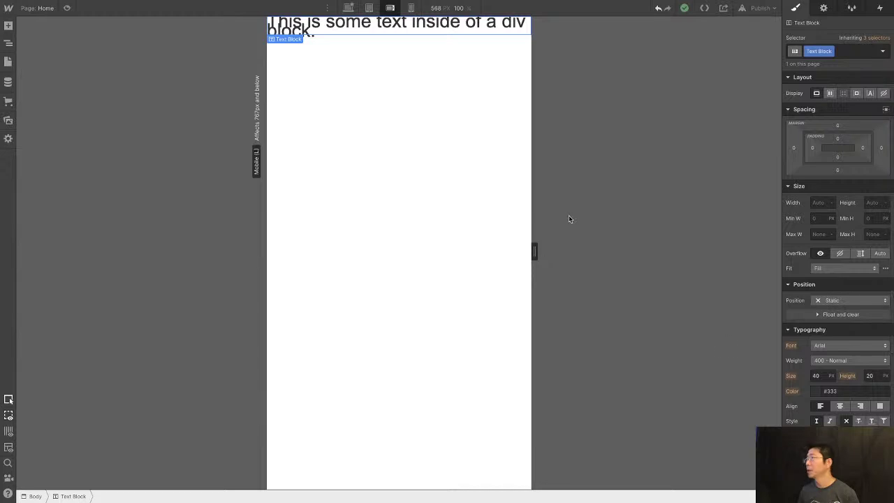
click(347, 7)
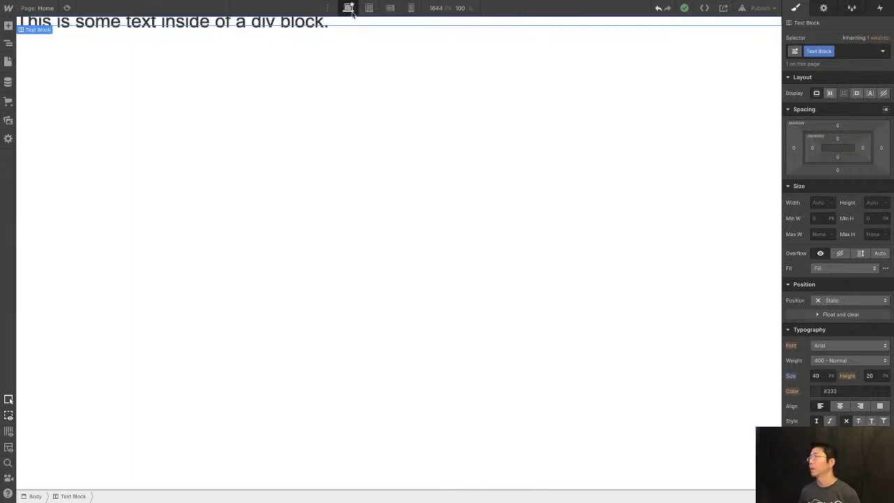
click(369, 7)
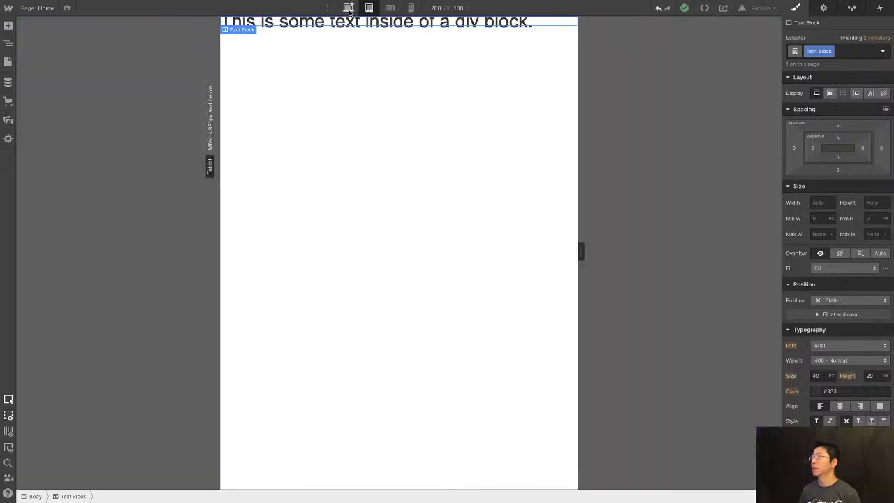
click(347, 8)
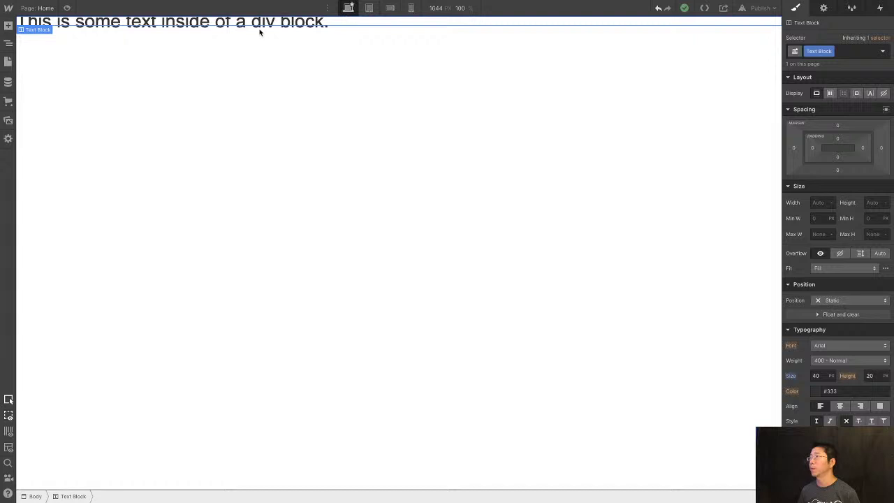
Switch back to Framer, enlarge the preview window and inspect the header stacks of the wide and middle frames
key(ctrl+Left)
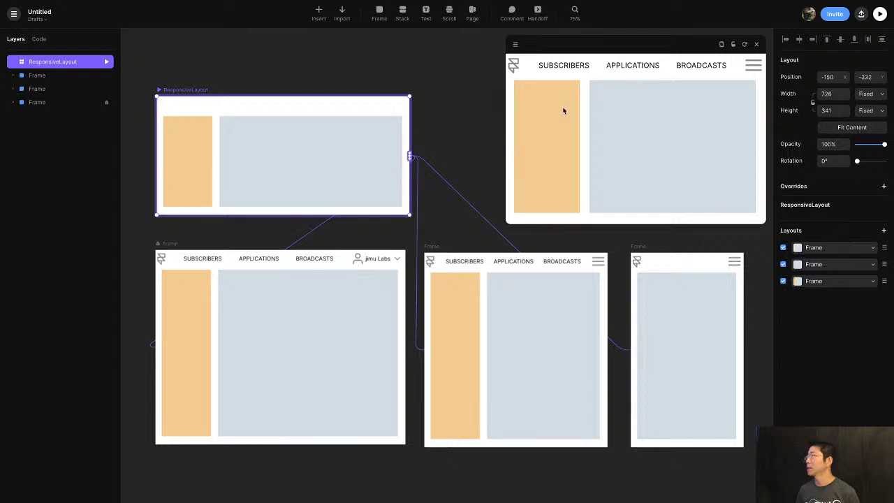
drag(507, 222, 466, 207)
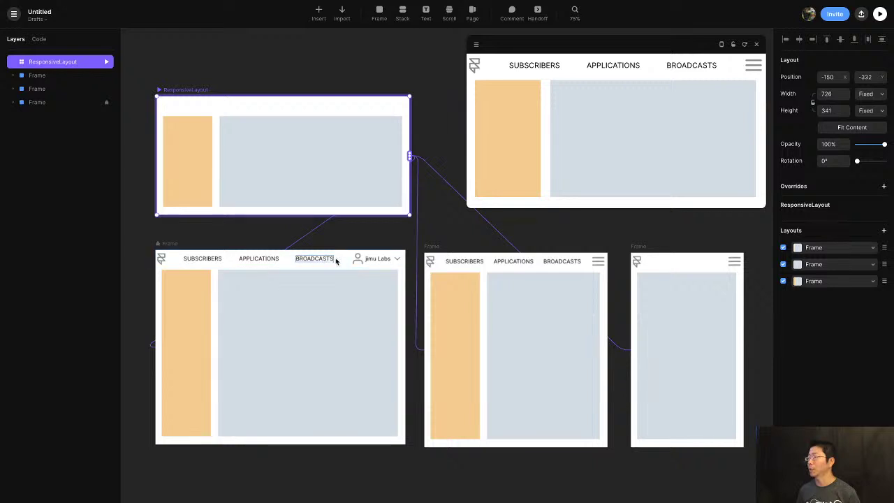
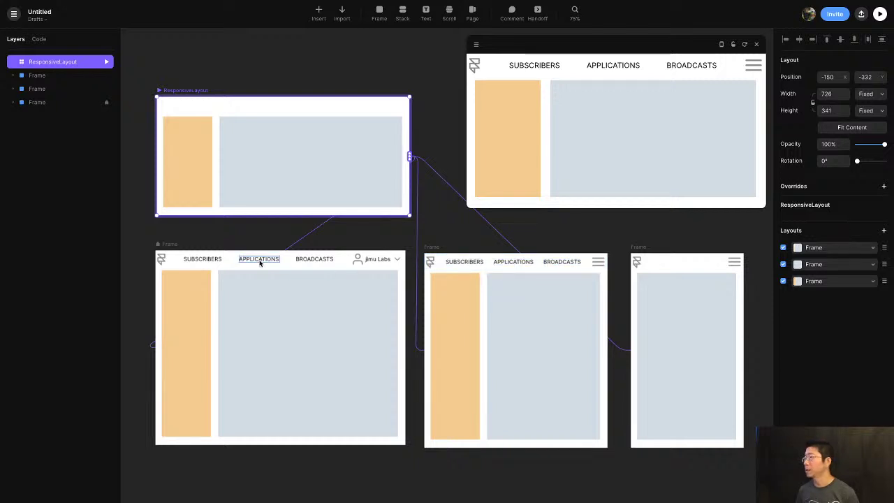
click(226, 254)
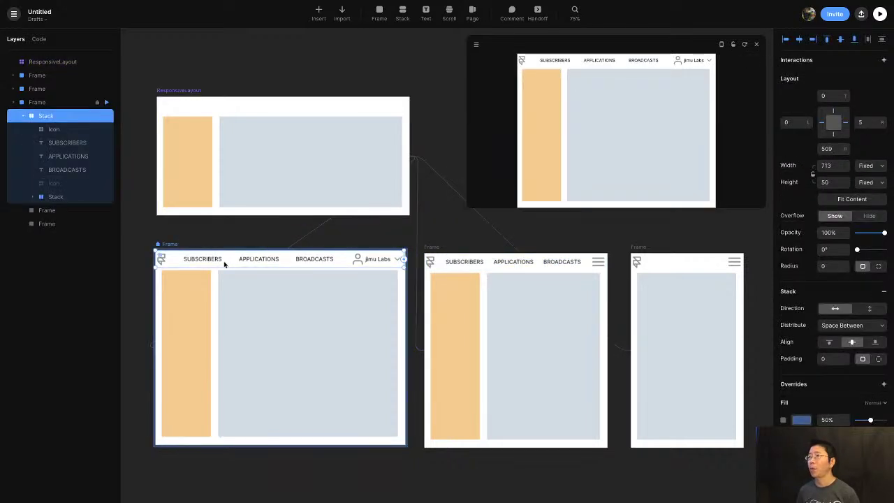
click(494, 260)
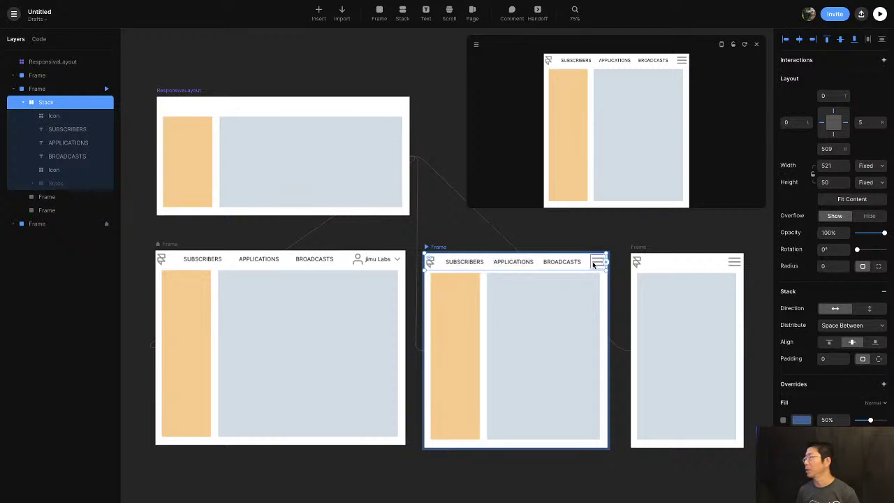
click(600, 261)
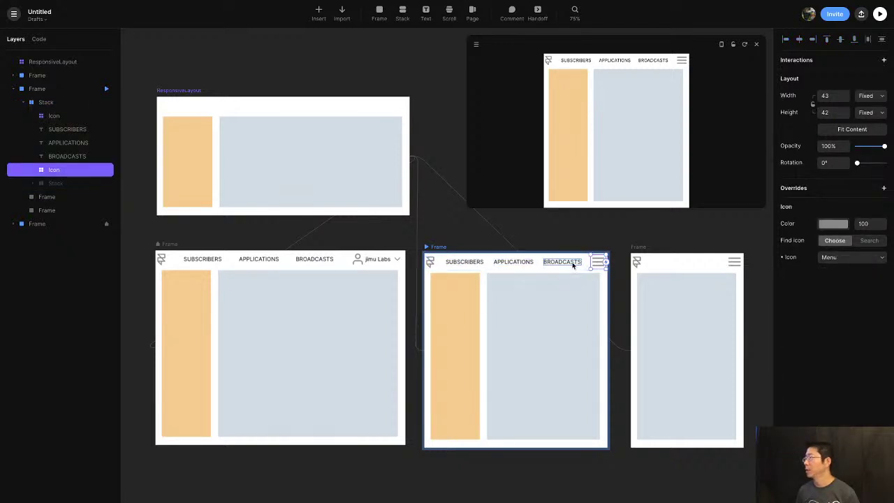
Try removing the BROADCASTS text from the middle frame's header and undo the deletion
click(574, 262)
key(Delete)
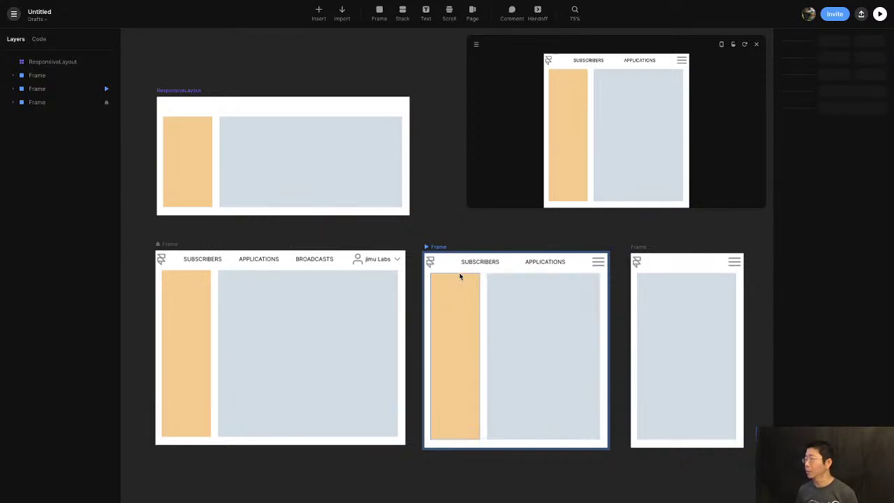
key(super+z)
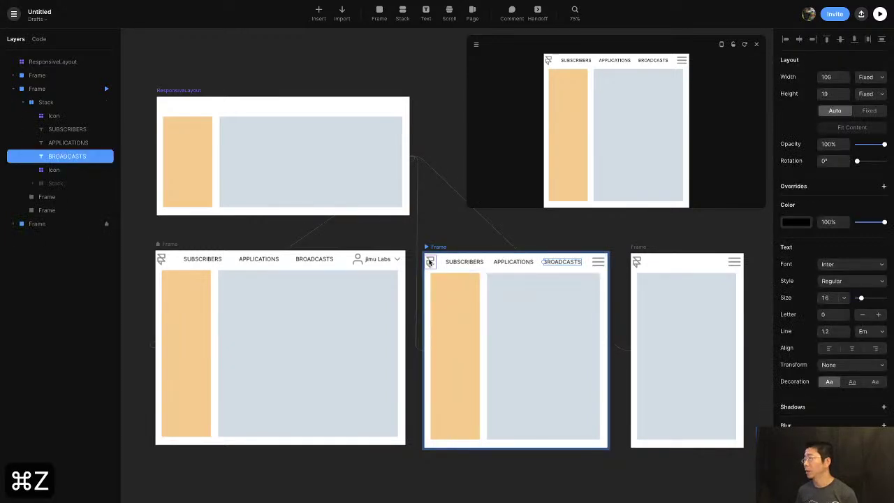
Recolor the Framer icon in the middle frame's header to dark red #A00D0D
click(431, 263)
click(844, 231)
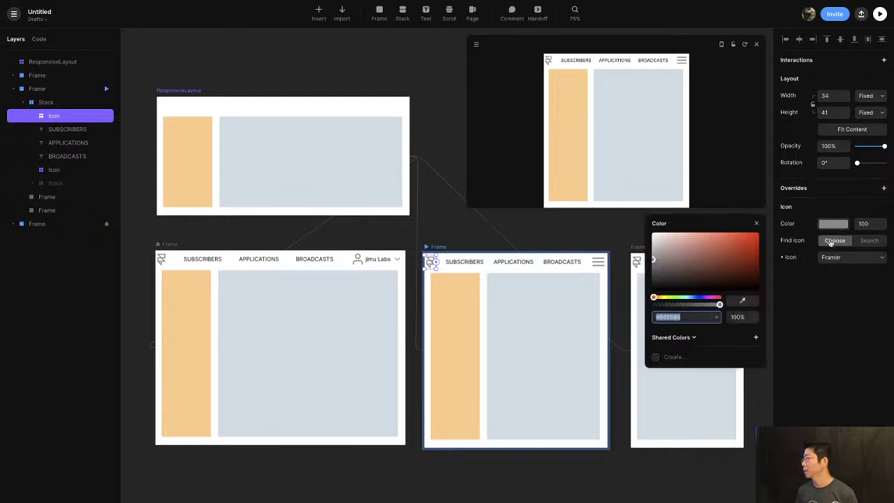
drag(715, 264, 750, 254)
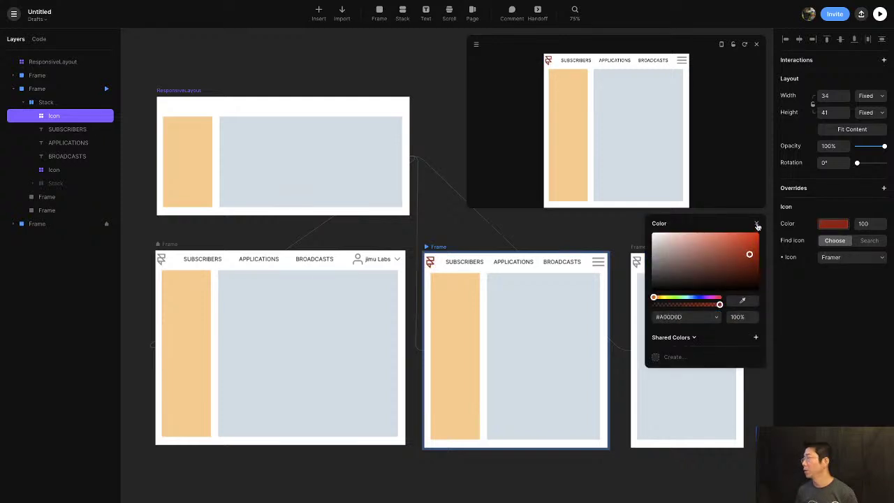
click(756, 226)
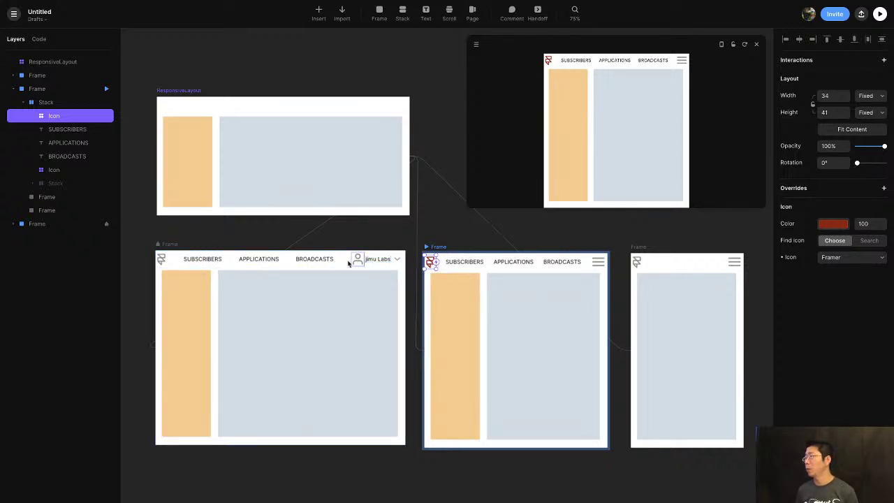
Delete the header stacks from the middle and narrow frames
click(538, 260)
key(Delete)
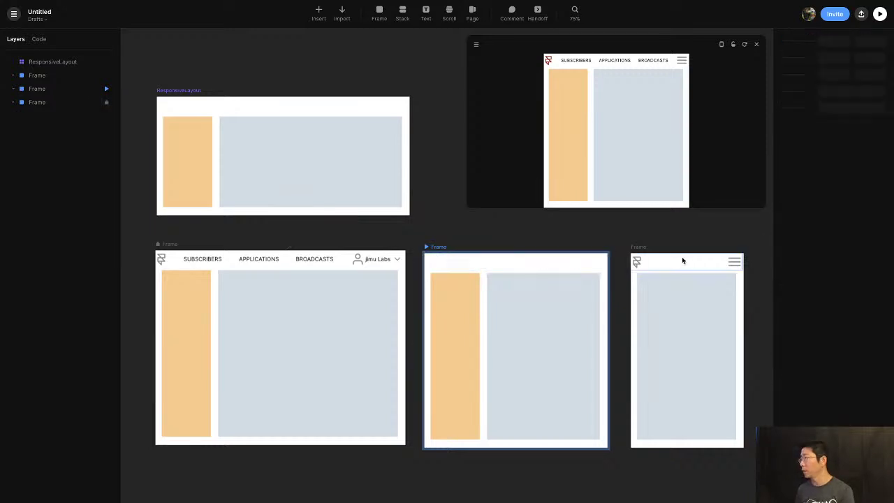
click(688, 258)
key(Delete)
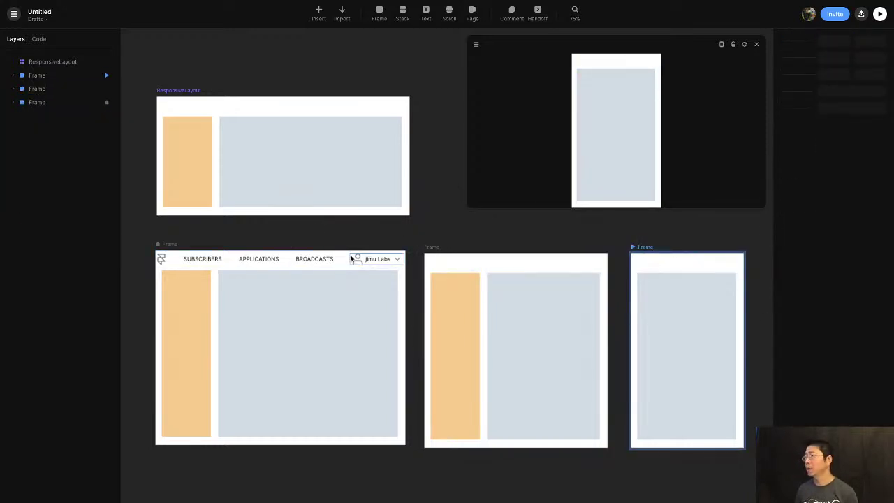
Create a component from the wide frame's header stack and name it Navigation
click(338, 261)
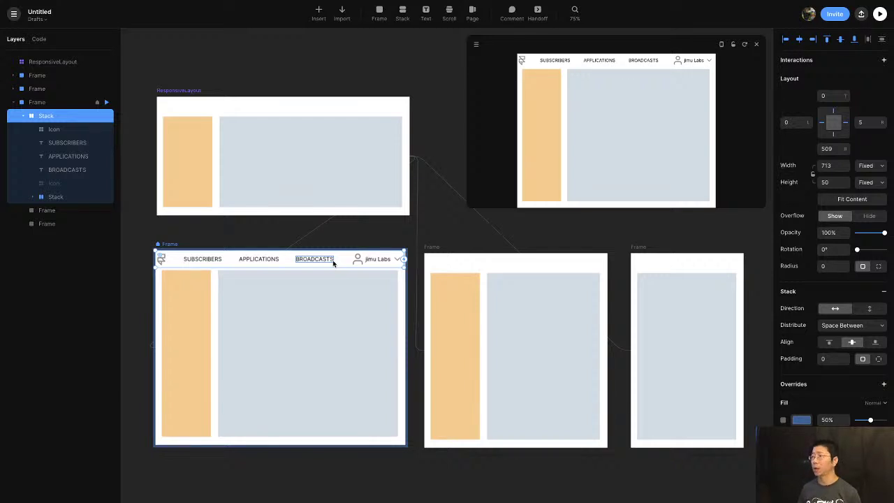
right_click(343, 258)
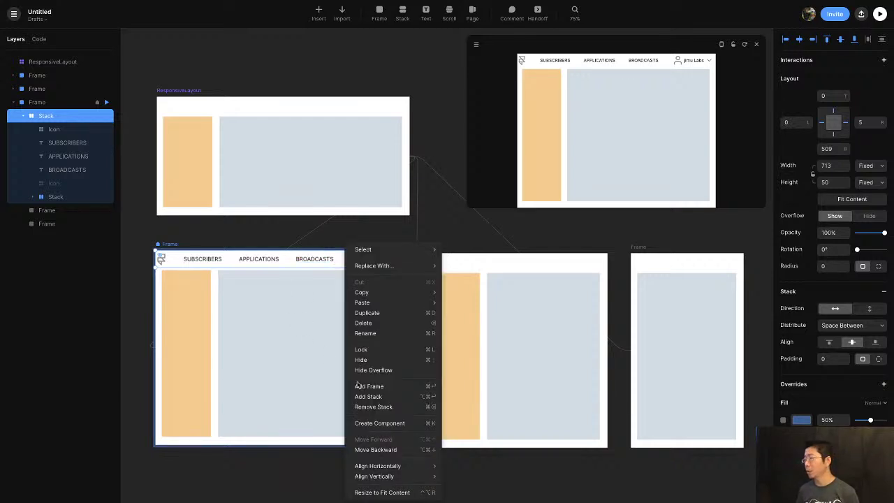
click(407, 430)
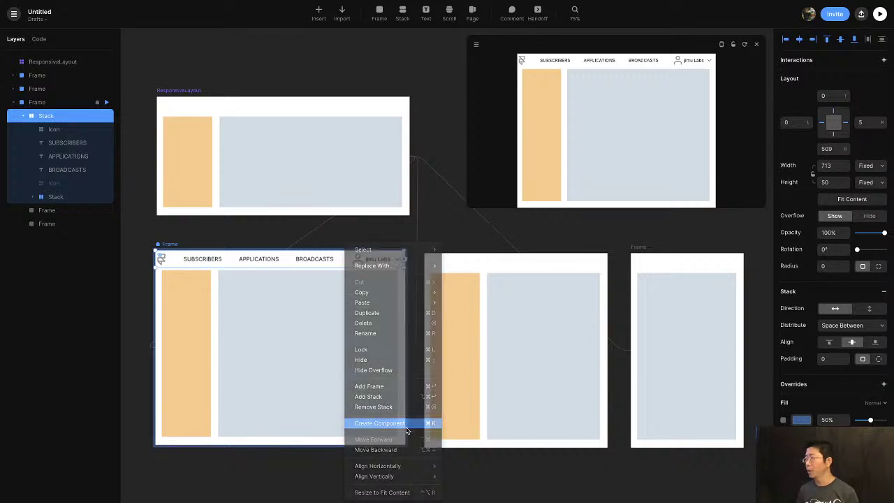
key(ctrl+r)
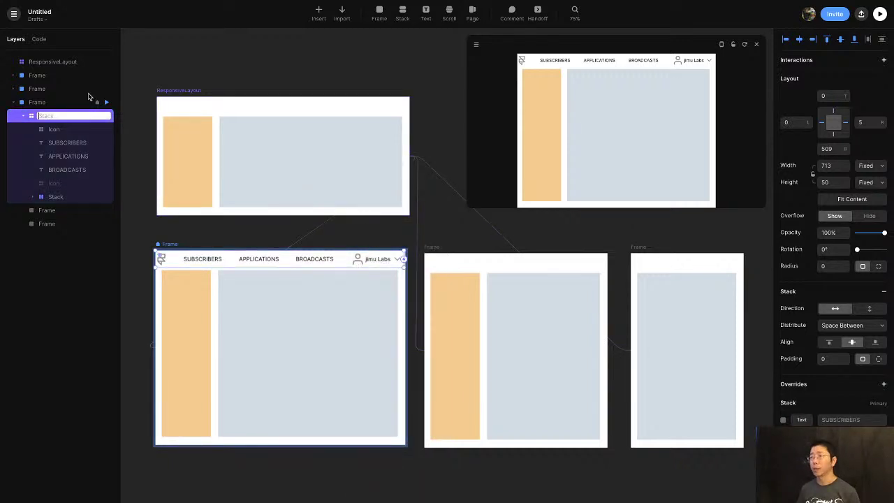
text(M)
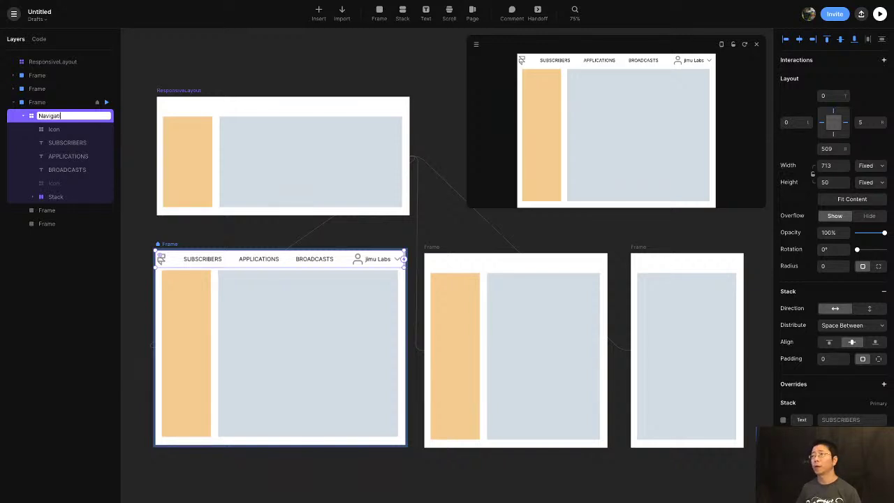
key(Return)
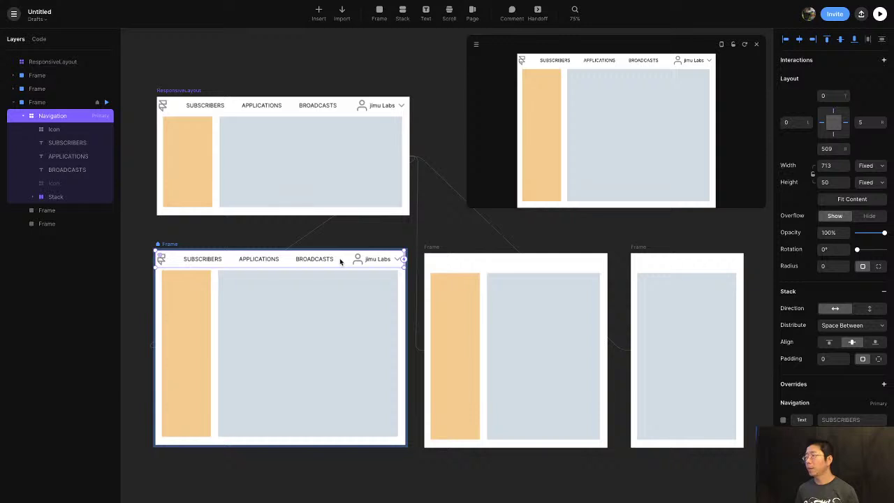
Duplicate the Navigation component and place the copy along the top edge of the middle frame
key(super+d)
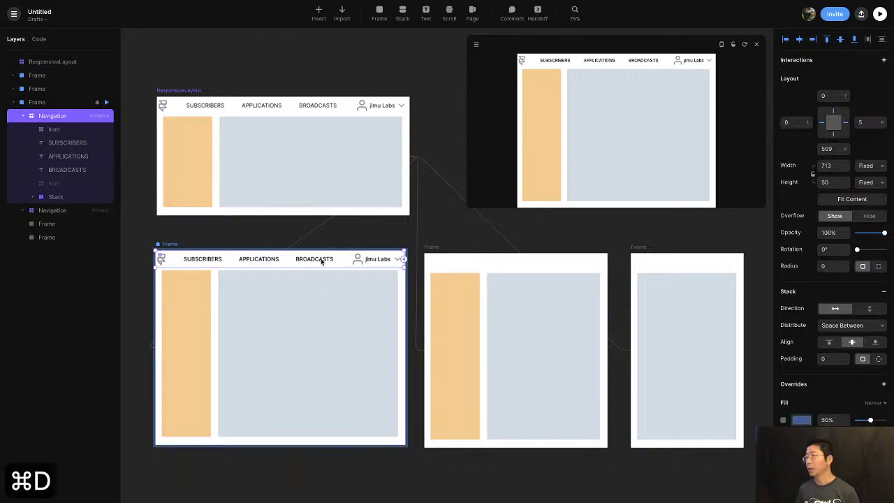
drag(344, 264, 597, 272)
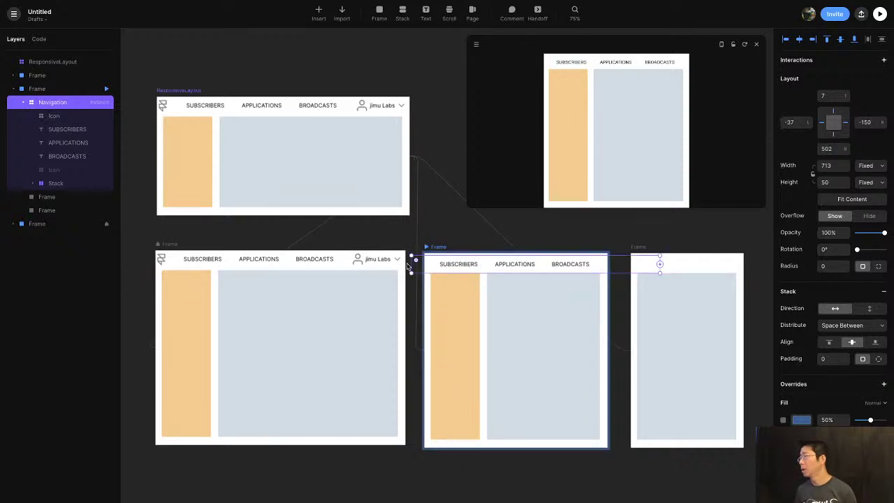
mouse_move(412, 260)
mouse_down()
mouse_move(437, 262)
mouse_move(424, 262)
mouse_up()
drag(549, 266, 548, 262)
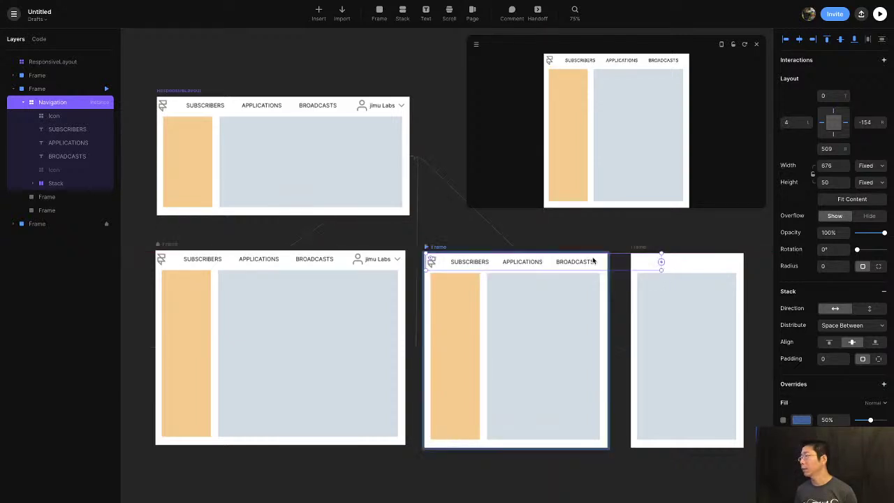
Fit the Navigation copy to the middle frame's full width, with left and right offsets of 0
drag(661, 257, 608, 262)
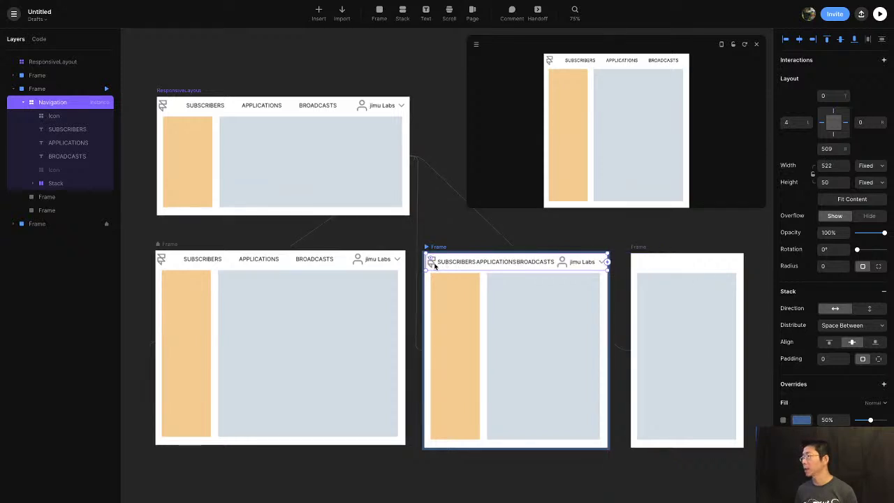
drag(426, 262, 421, 262)
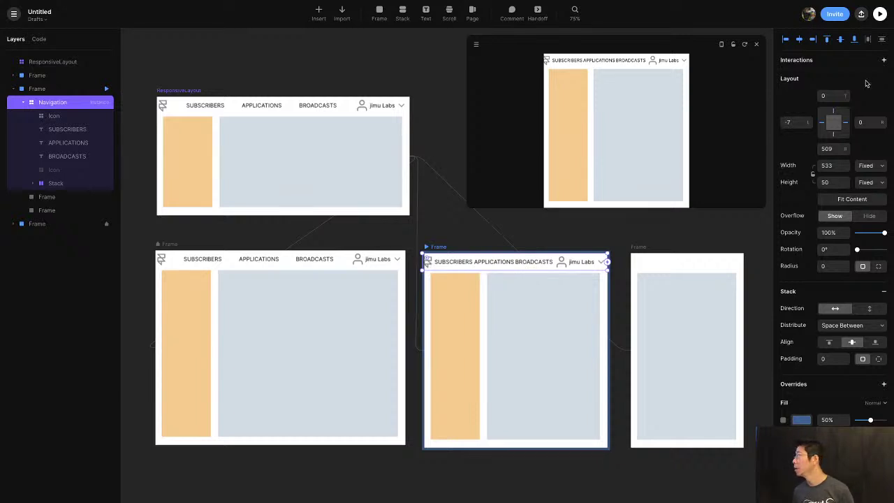
click(790, 122)
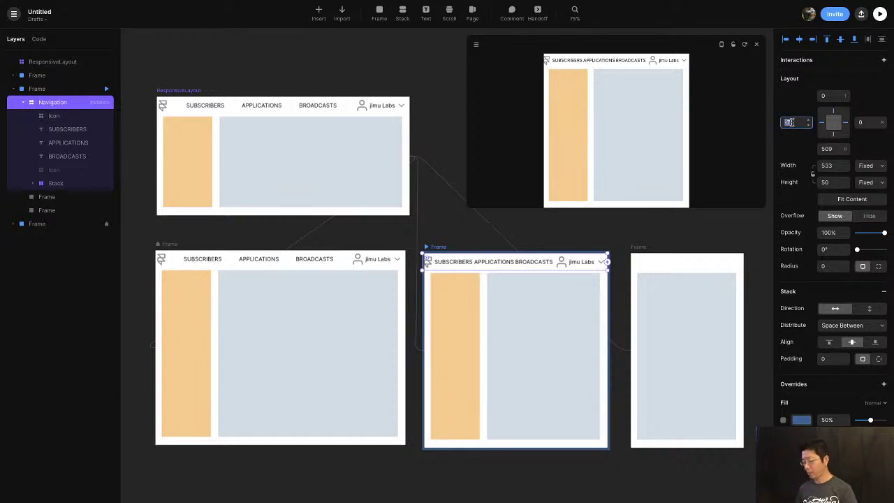
text(0)
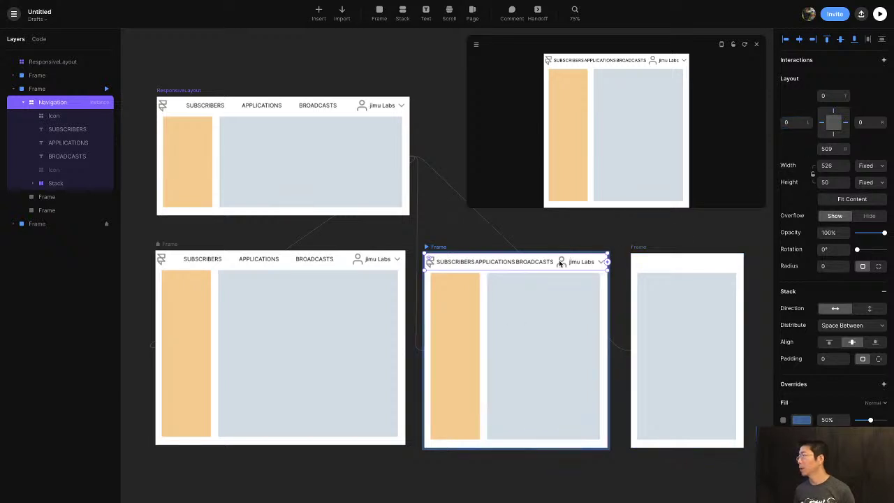
click(487, 292)
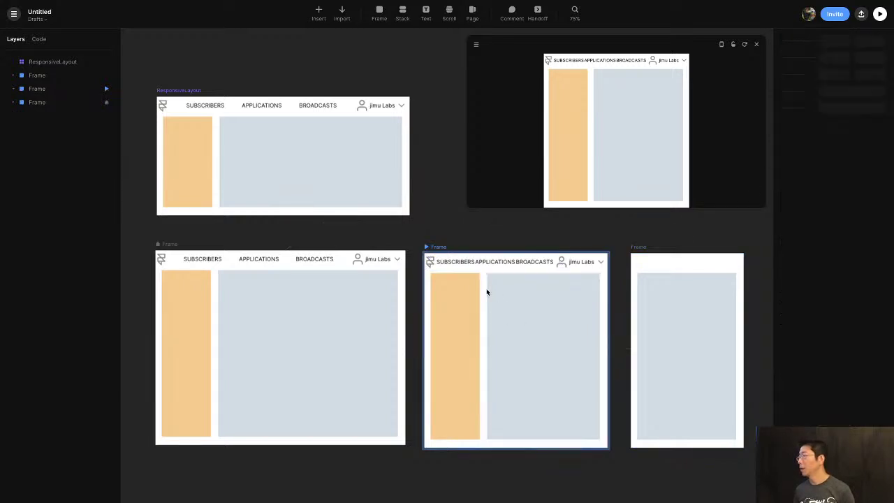
click(517, 260)
key(super+d)
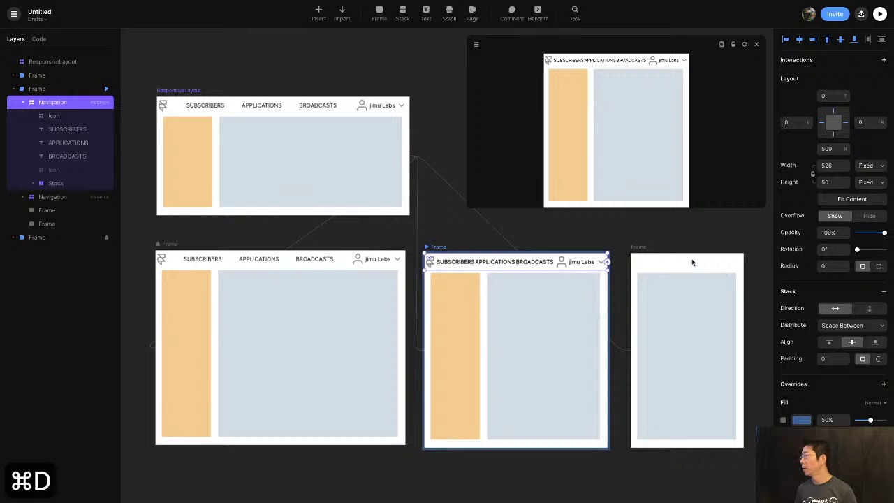
key(super+z)
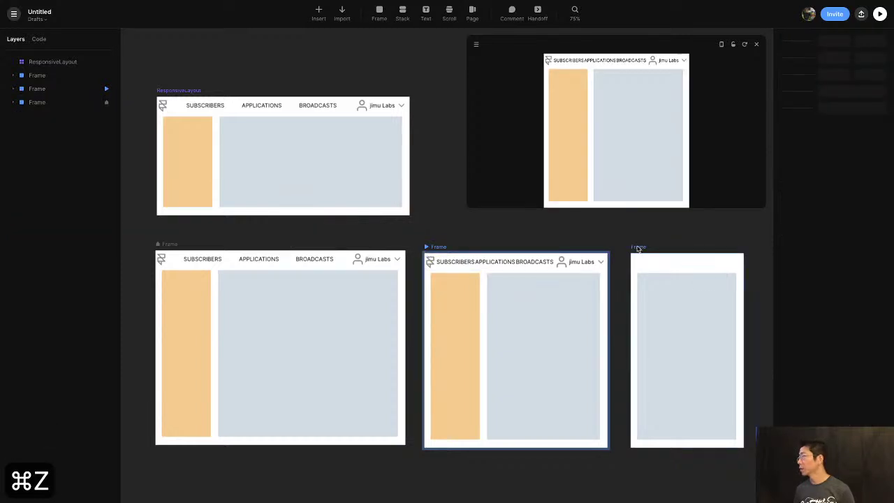
Paste a header stack into the narrow frame and set its right offset to 0
click(637, 248)
key(super+v)
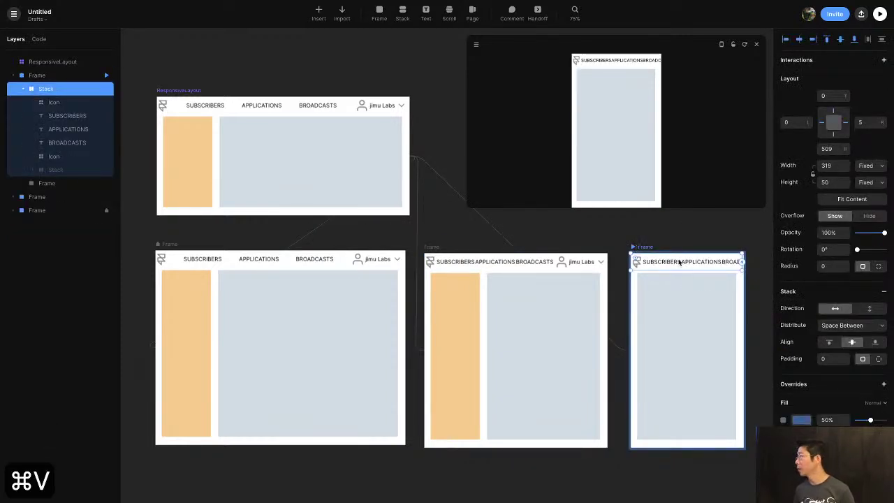
click(868, 123)
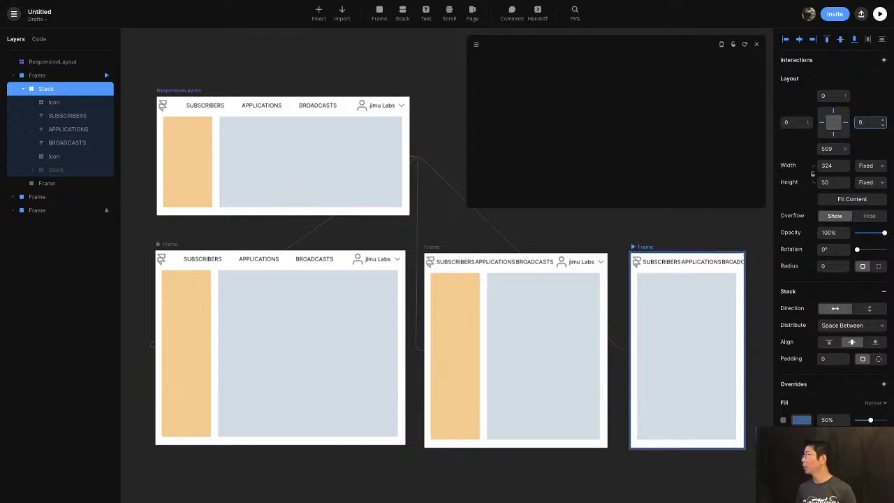
In the middle frame's Navigation instance, show the Menu icon and hide the nested jimu Labs stack
click(524, 264)
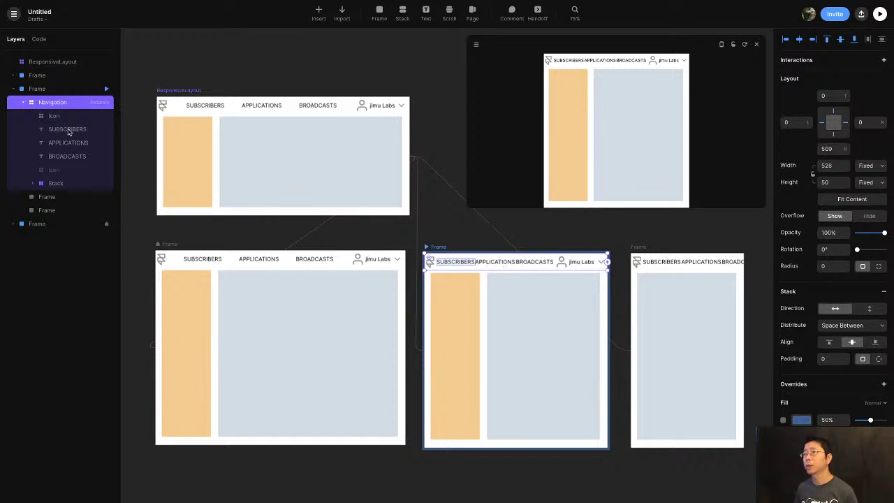
click(62, 171)
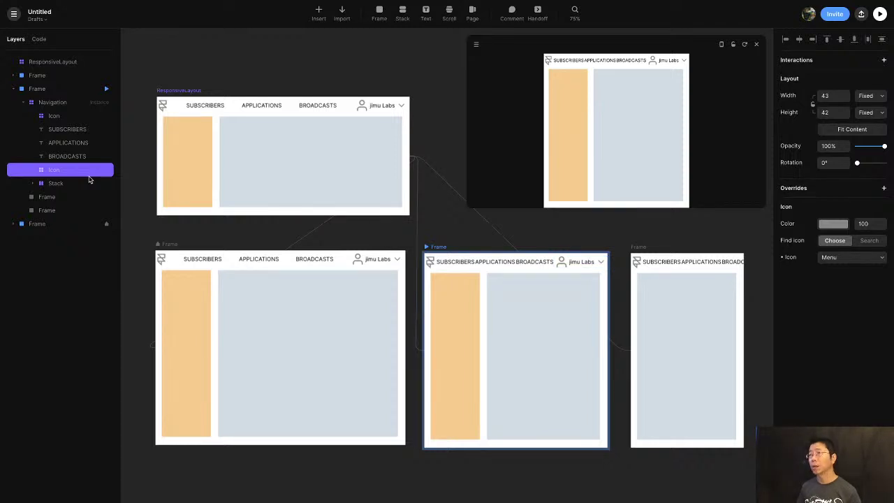
key(super+semicolon)
click(80, 186)
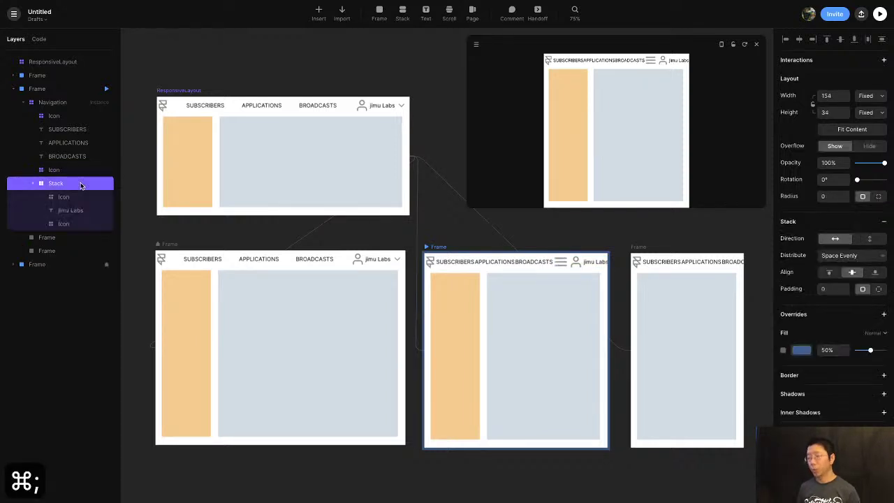
key(super+semicolon)
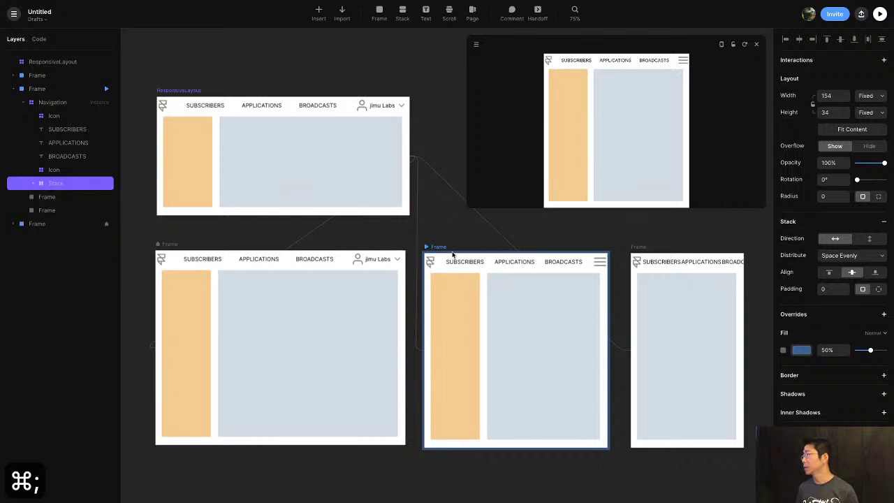
Hide the SUBSCRIBERS, APPLICATIONS and BROADCASTS texts in the narrow frame's header stack
click(663, 272)
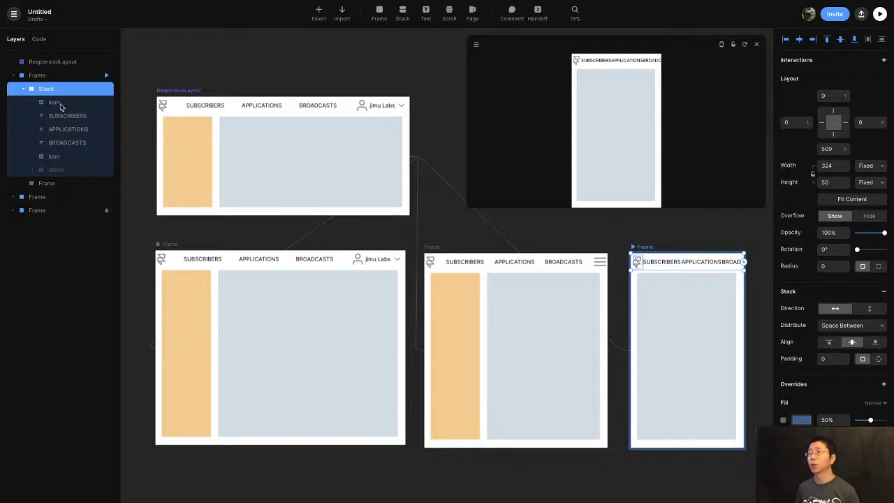
click(64, 116)
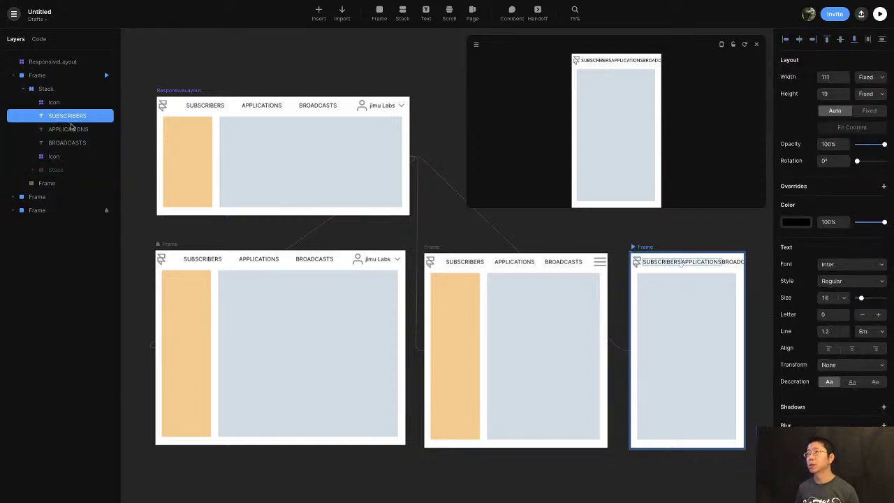
shift+click(76, 145)
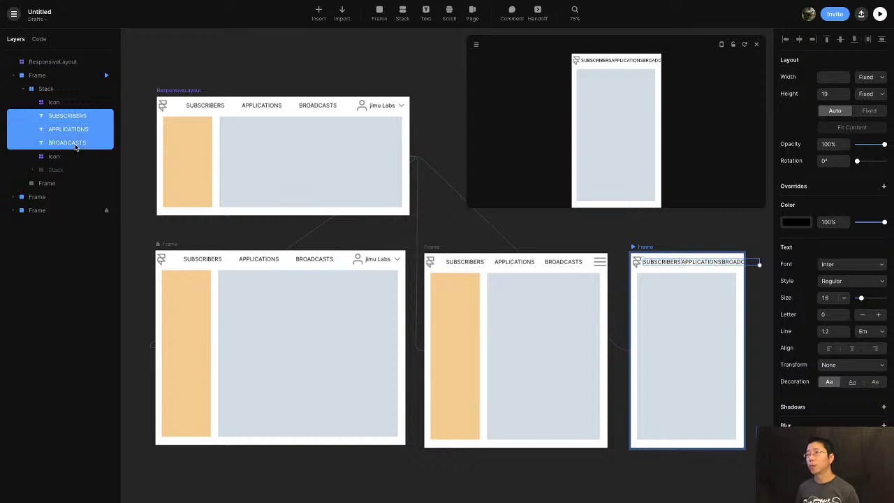
key(super+semicolon)
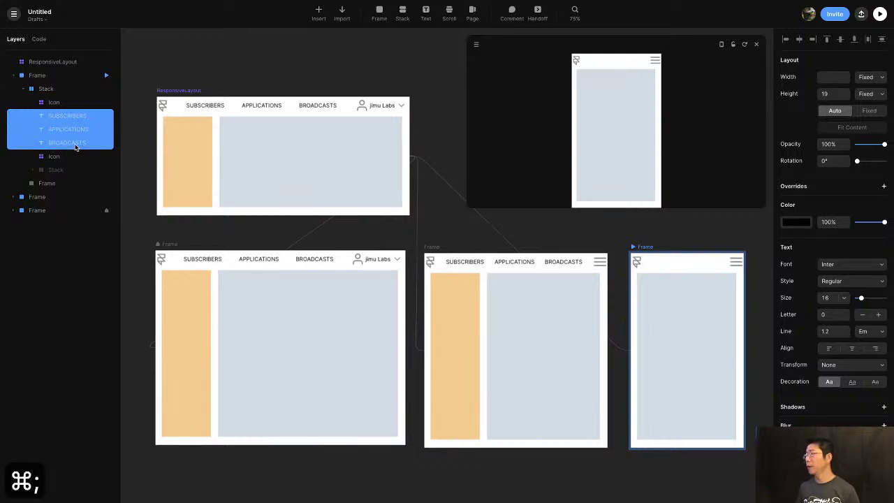
Show the hidden Menu icon in the wide frame's primary Navigation component and colour it red, #D93636
click(315, 257)
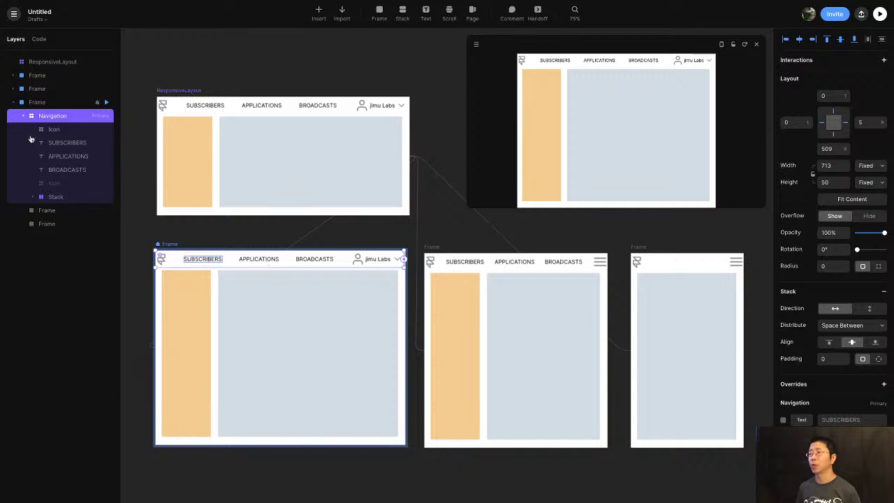
click(54, 184)
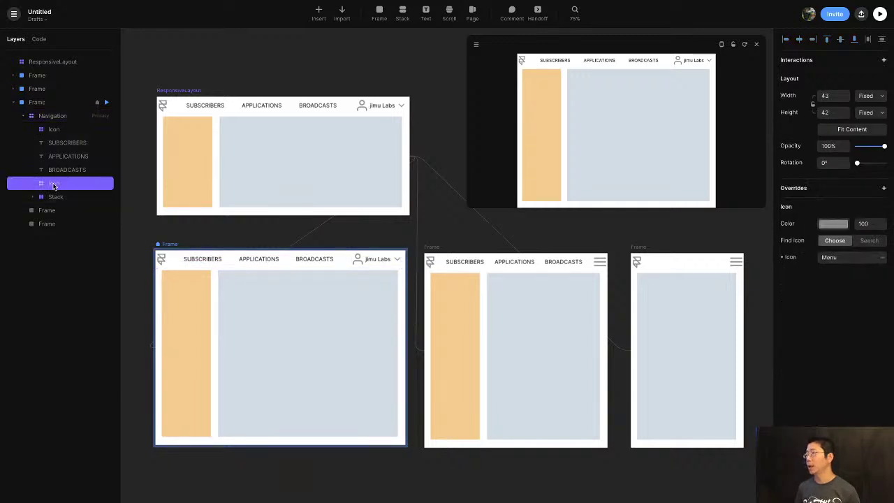
key(super+semicolon)
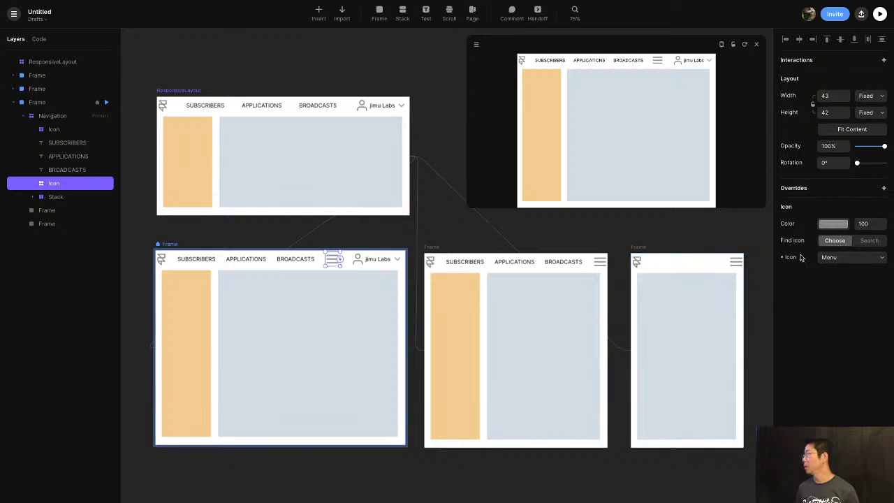
click(832, 224)
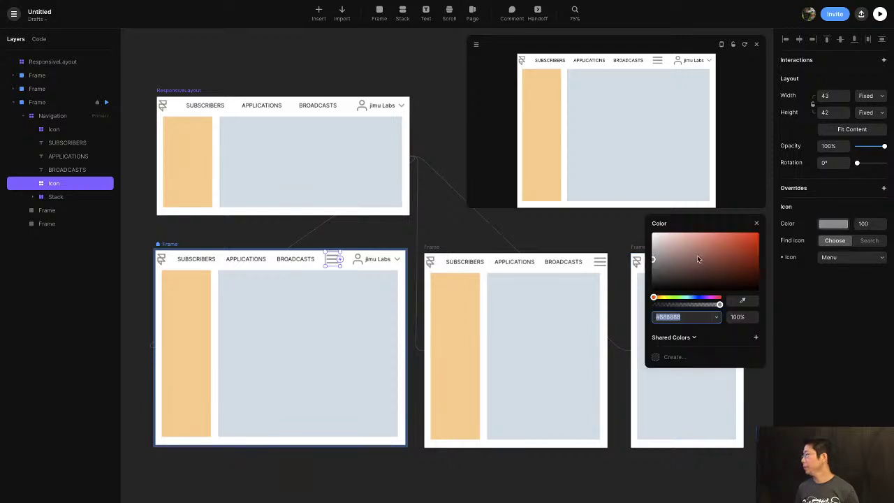
drag(726, 256, 470, 374)
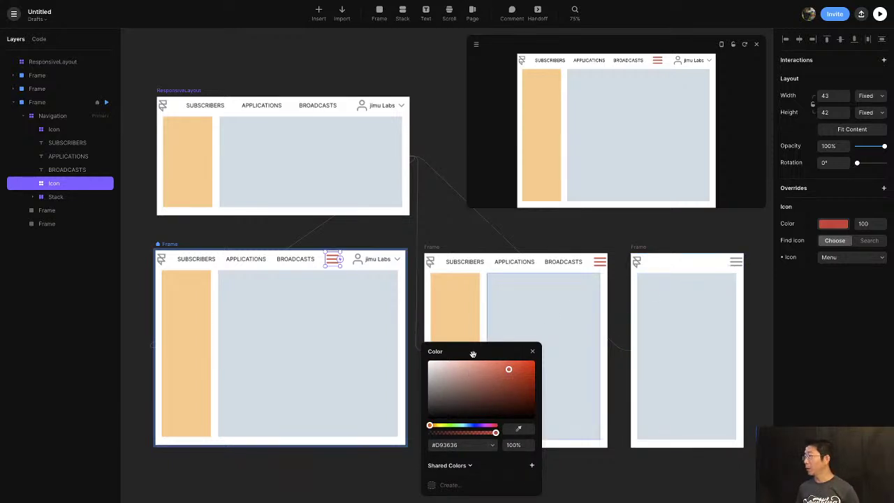
click(532, 353)
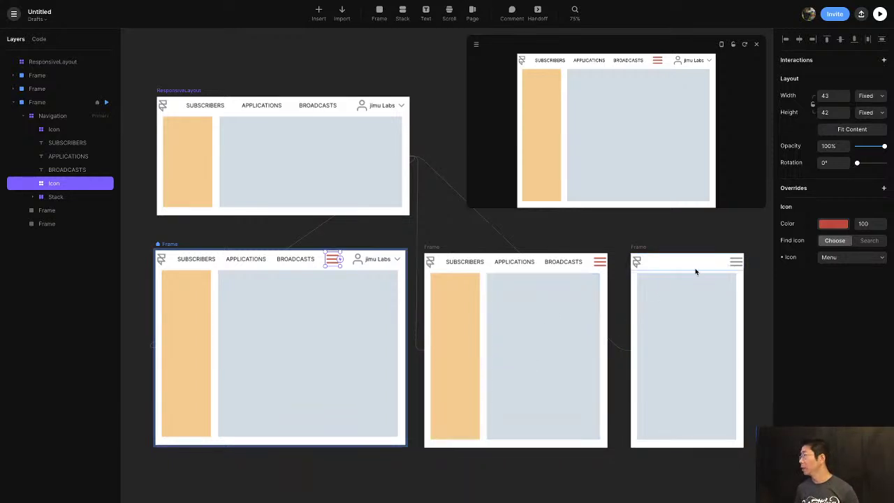
Replace the narrow frame's header stack with a copy of the middle frame's Navigation instance
click(678, 266)
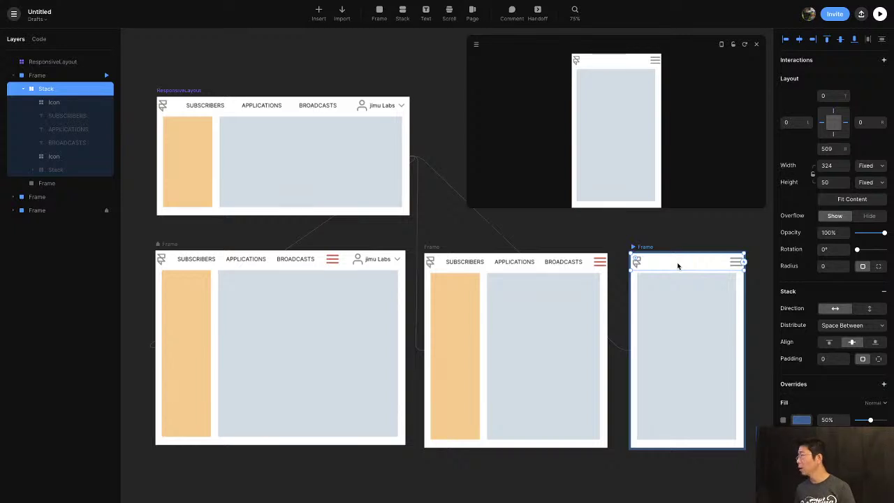
key(Delete)
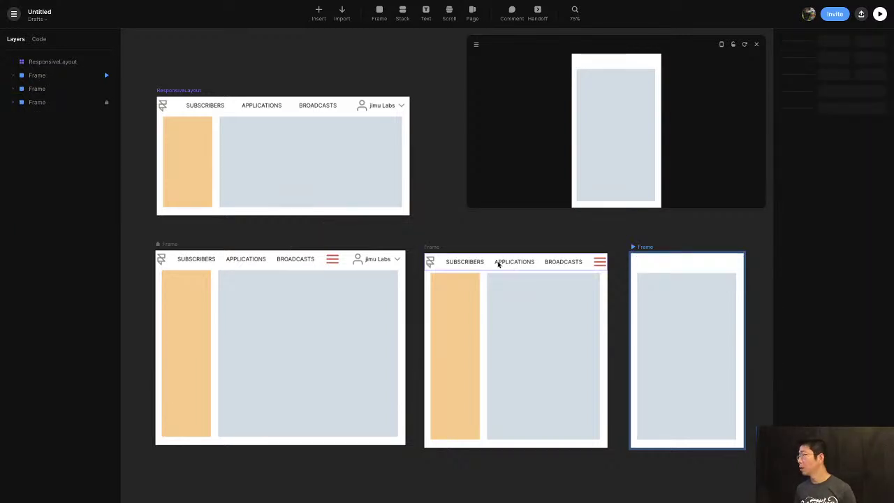
click(498, 263)
key(super+c)
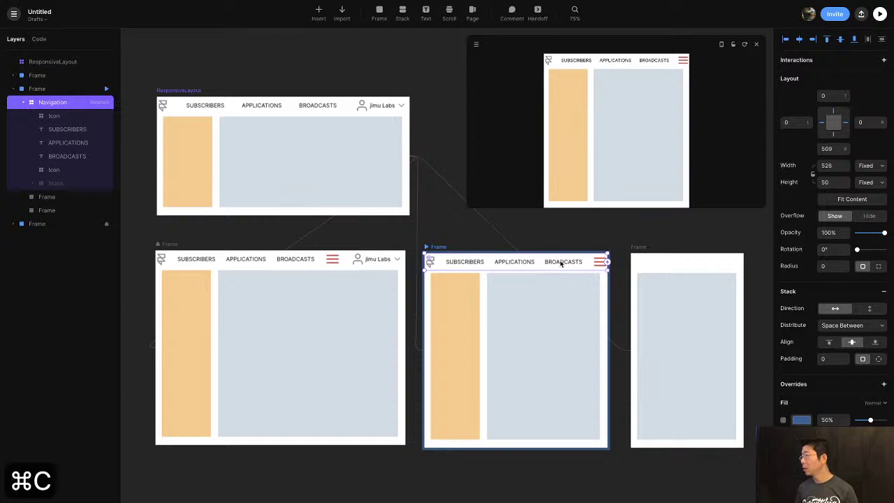
click(639, 248)
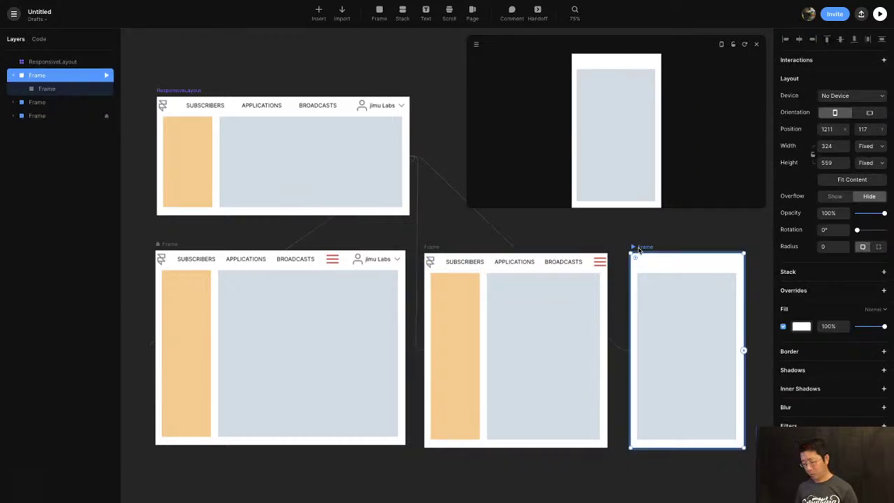
key(super+v)
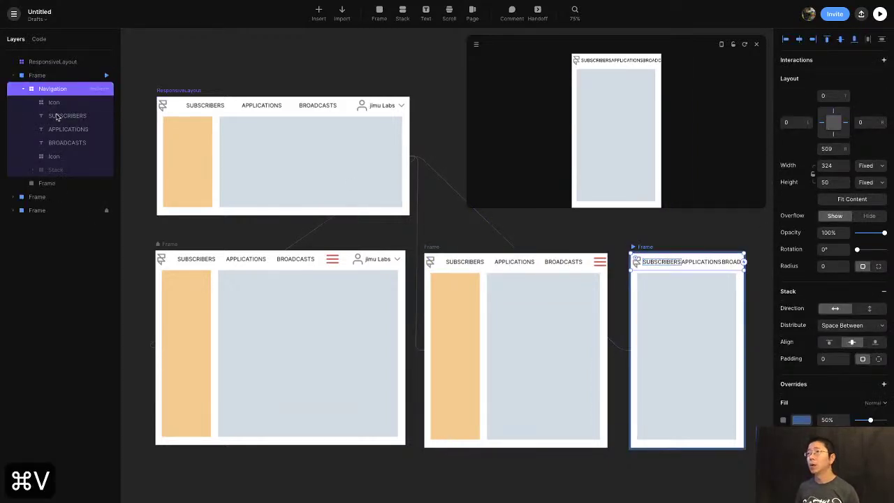
Hide the SUBSCRIBERS, APPLICATIONS and BROADCASTS texts in the narrow frame's Navigation instance
click(59, 119)
shift+click(66, 143)
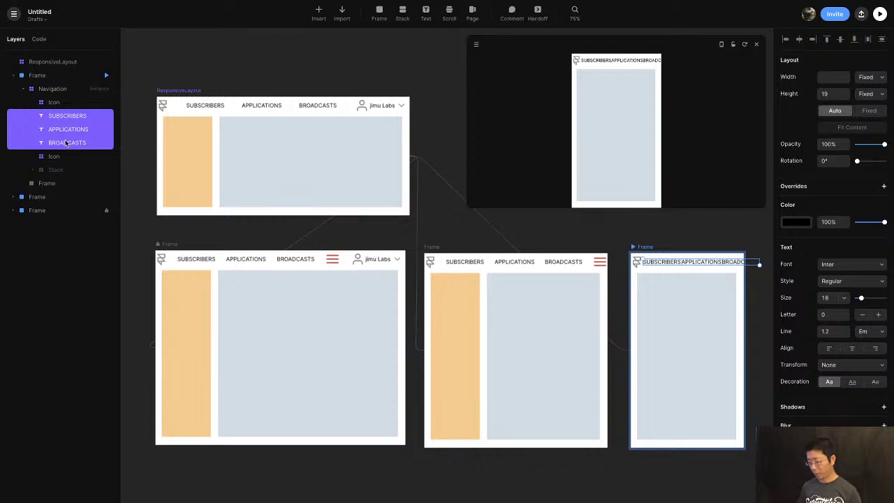
key(super+semicolon)
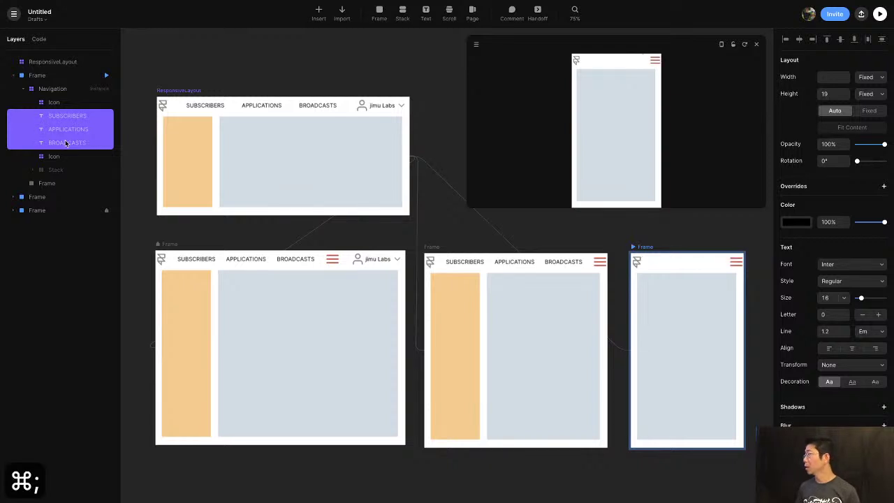
Change the Menu icon's colour in the wide frame's primary Navigation component to dark blue, #111955
click(333, 260)
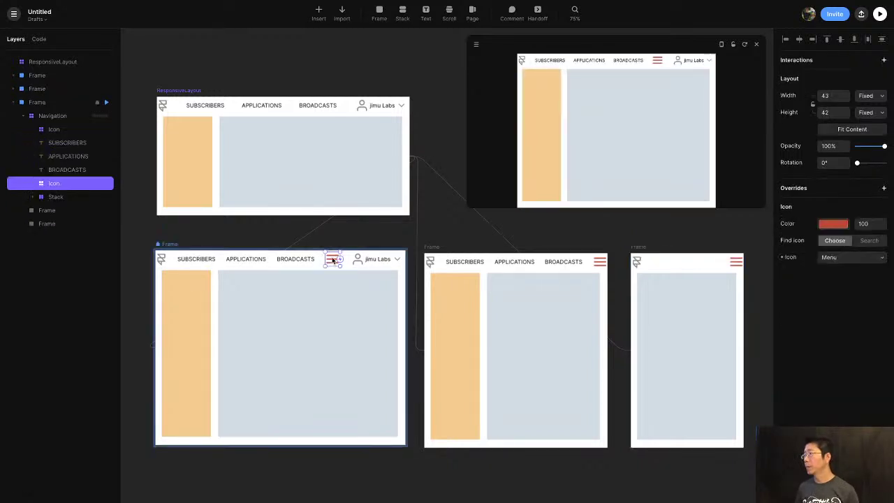
click(837, 224)
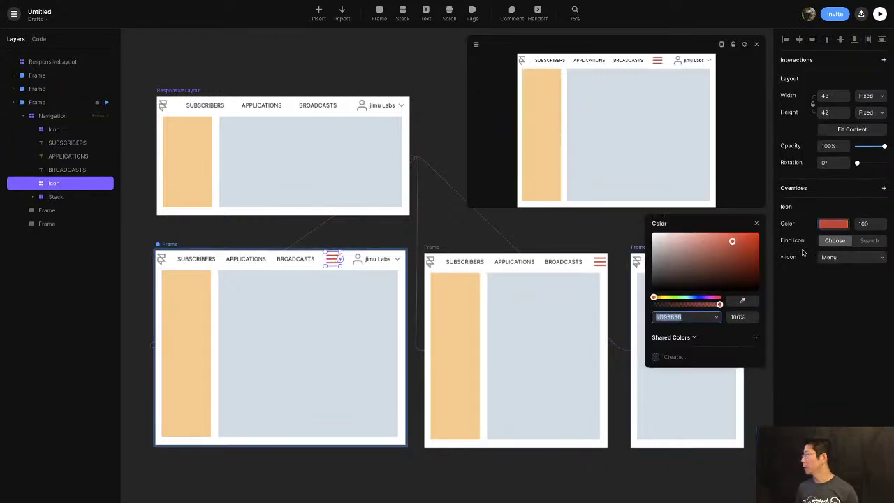
click(697, 299)
click(745, 253)
drag(738, 222, 553, 329)
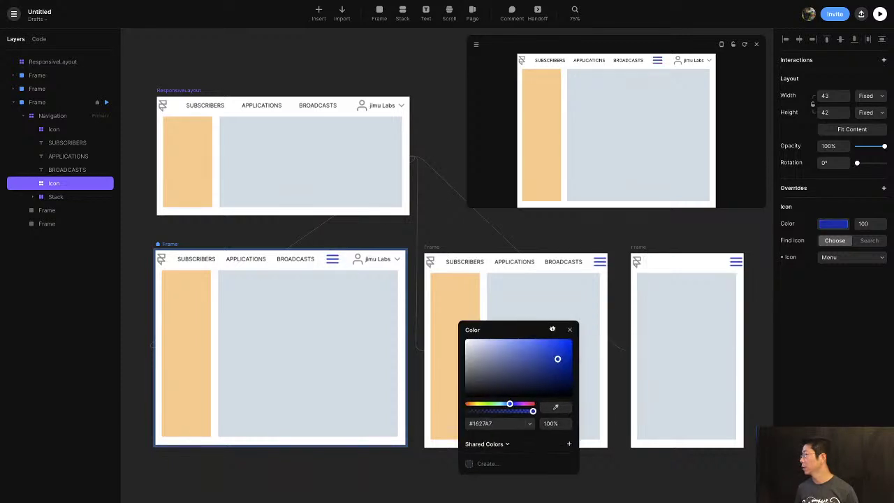
click(518, 353)
click(542, 361)
click(557, 353)
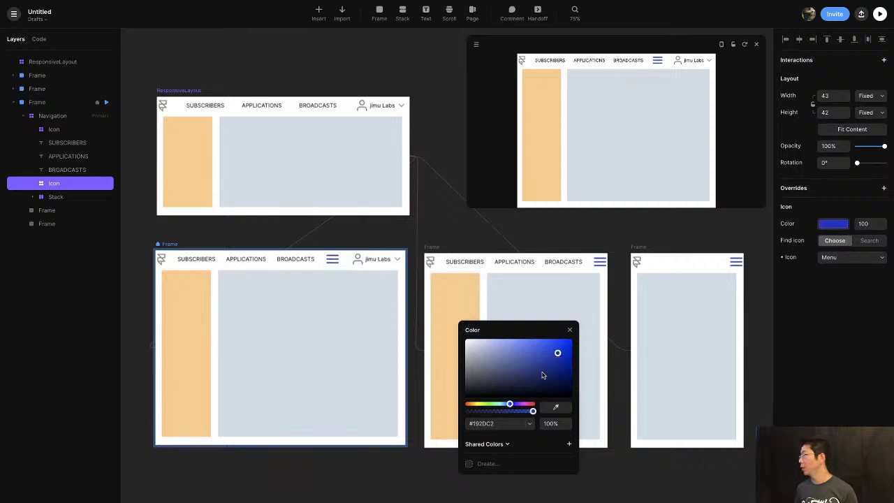
click(543, 376)
click(550, 377)
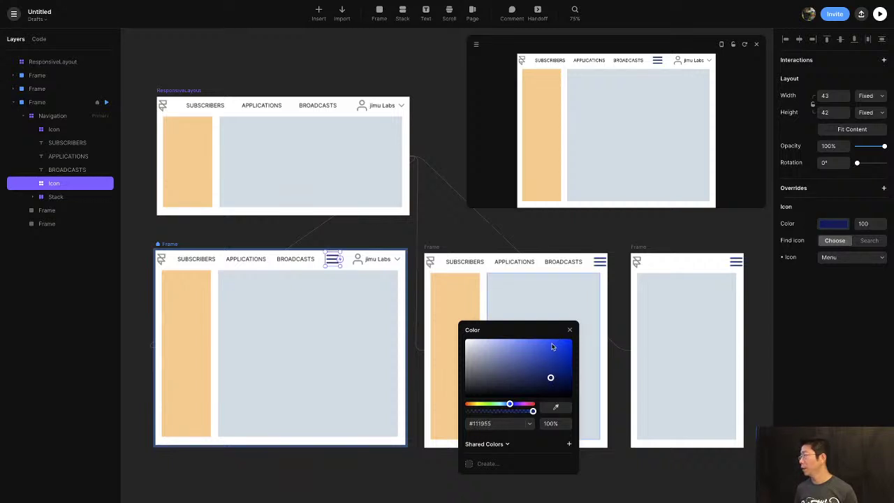
Recolour the primary Navigation's Menu icon green, about #4EB784, and shrink it to about 36 by 35
click(495, 405)
click(527, 355)
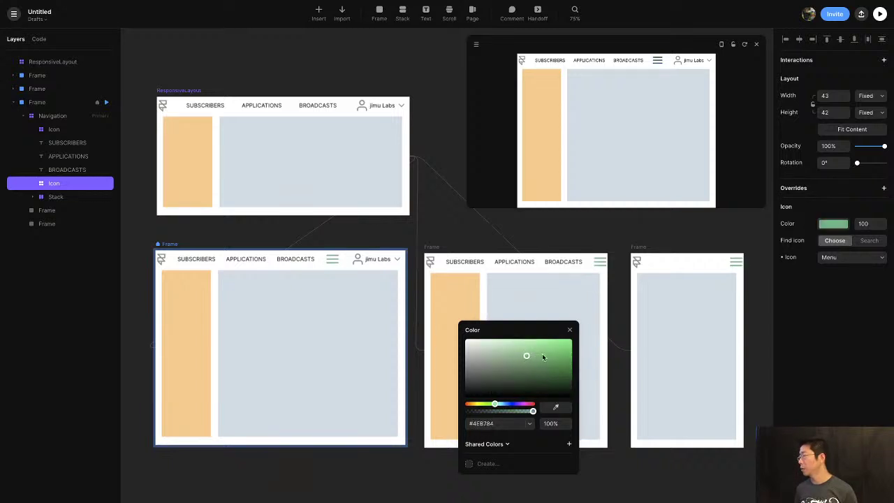
click(570, 331)
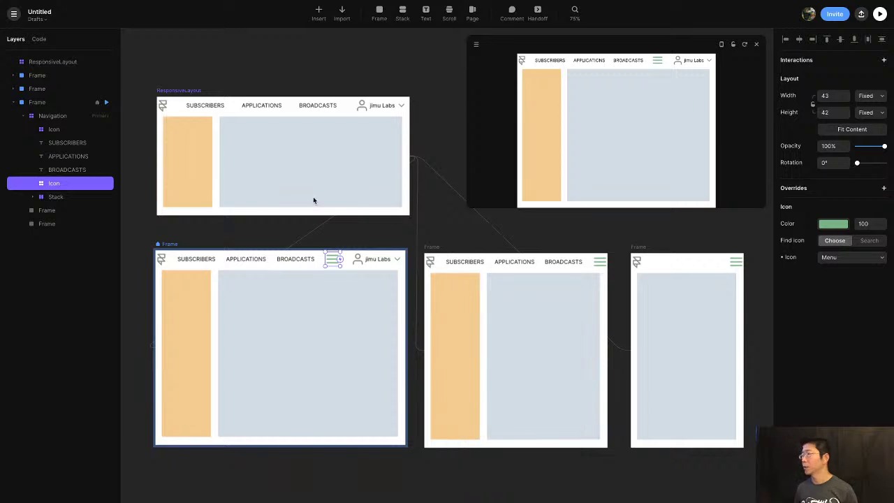
drag(323, 251, 326, 254)
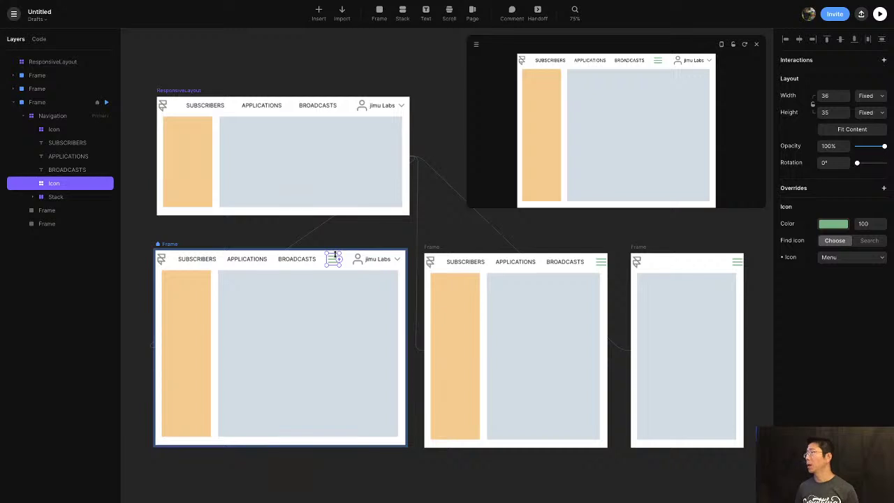
Draw a new frame about 293 by 420 on the empty canvas beside the wide frame
scroll(342, 250, left, 5)
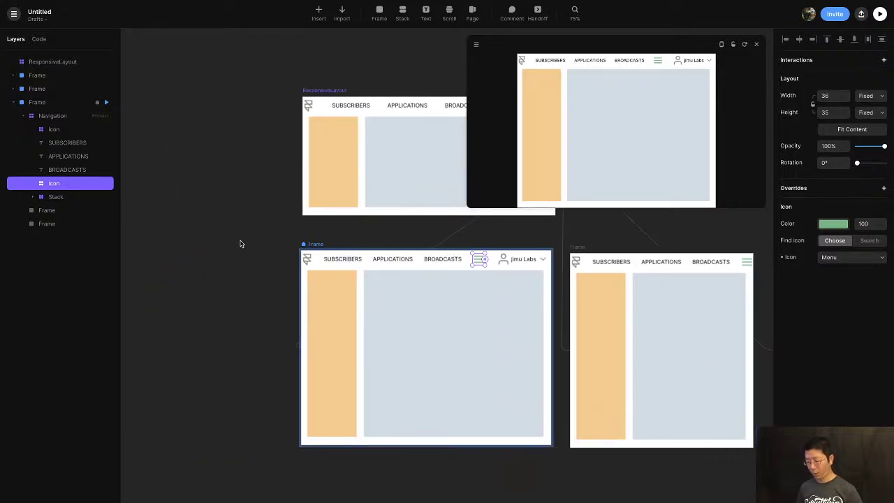
key(f)
drag(165, 205, 267, 351)
key(f)
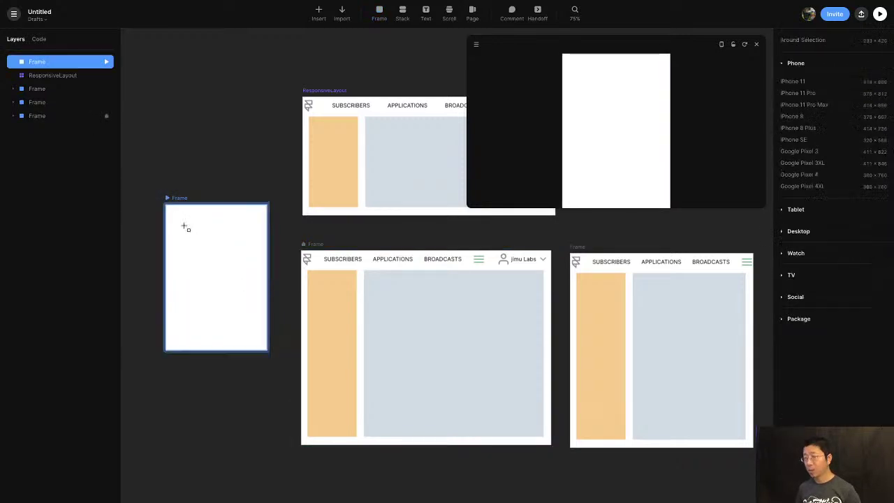
drag(175, 217, 261, 340)
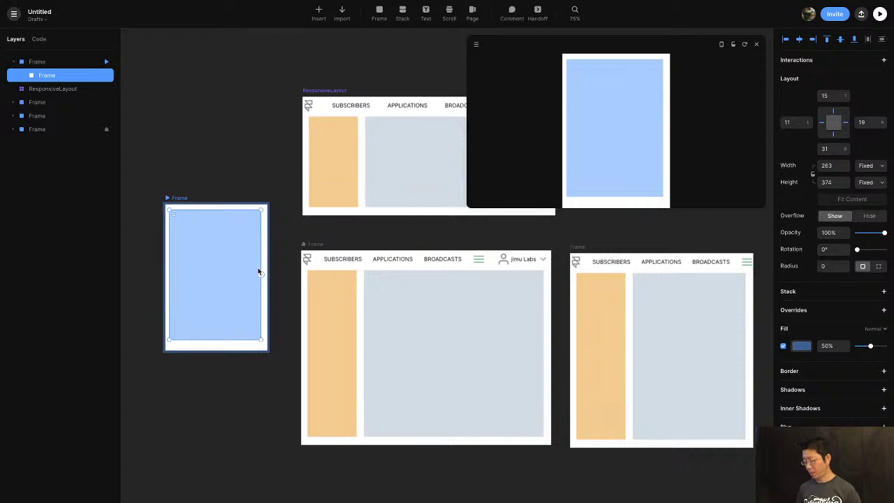
key(BackSpace)
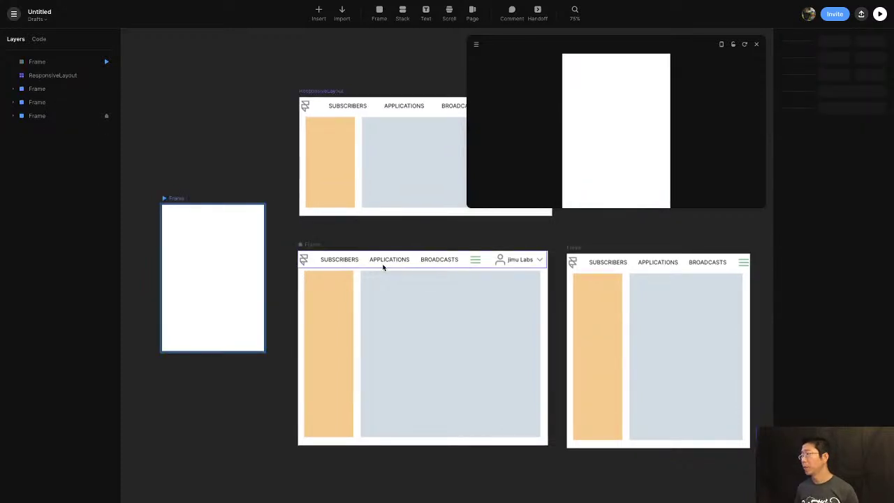
Copy the SUBSCRIBERS and APPLICATIONS texts from the primary Navigation into the new frame, with APPLICATIONS below SUBSCRIBERS
click(343, 259)
key(super+c)
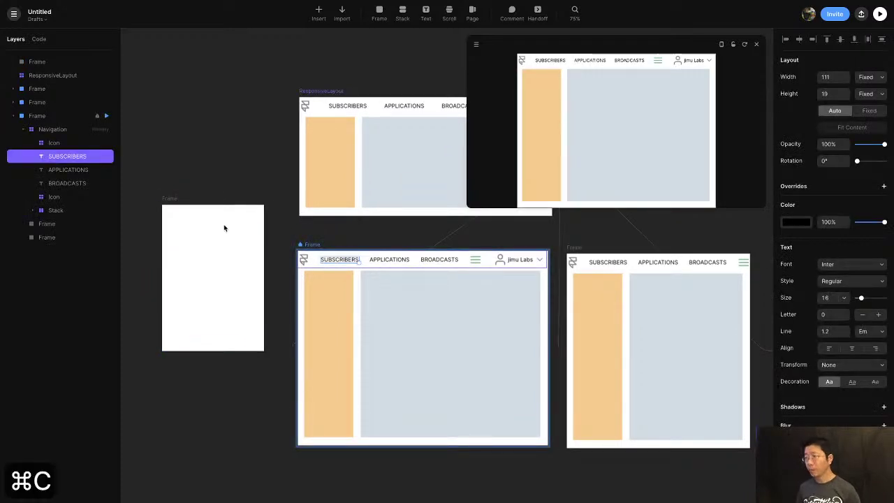
click(224, 228)
key(super+v)
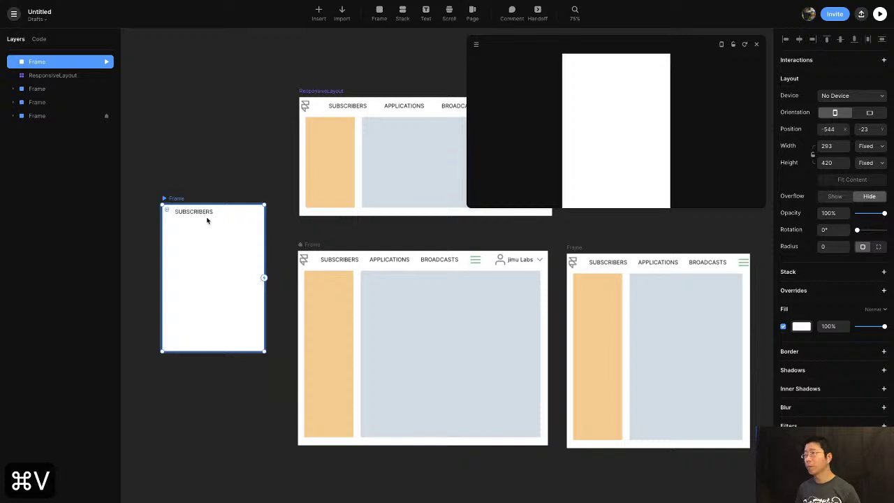
click(397, 260)
key(super+c)
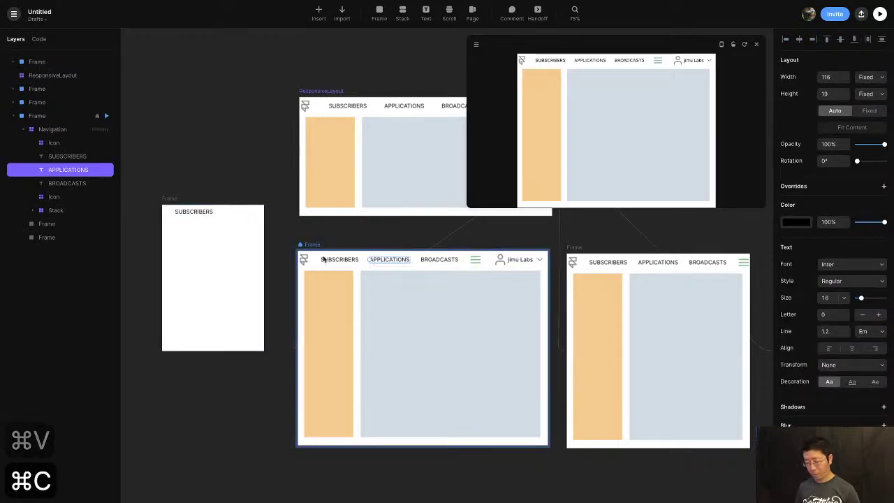
key(super+v)
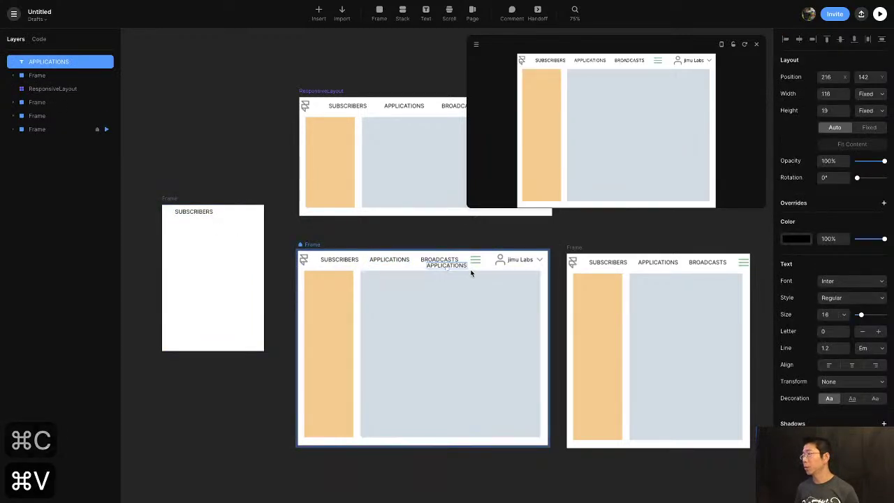
drag(462, 270, 218, 238)
Copy the BROADCASTS text from the primary Navigation into the menu frame, below APPLICATIONS
click(436, 261)
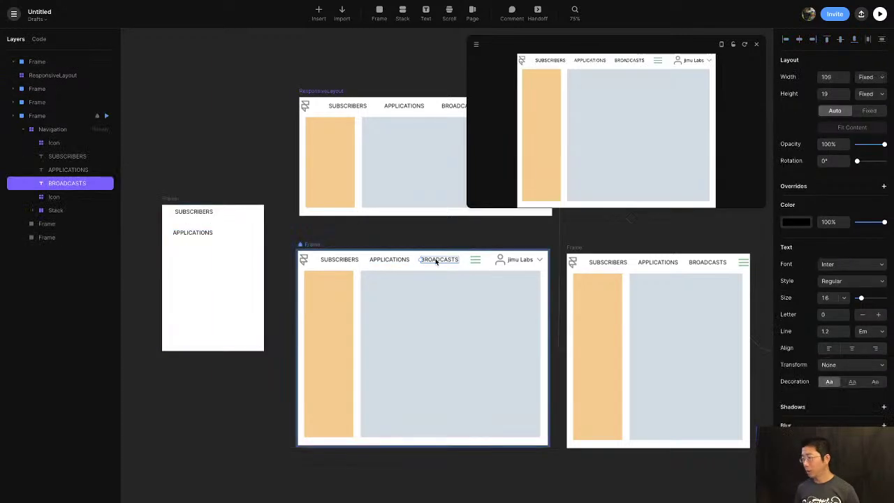
key(super+c)
click(208, 279)
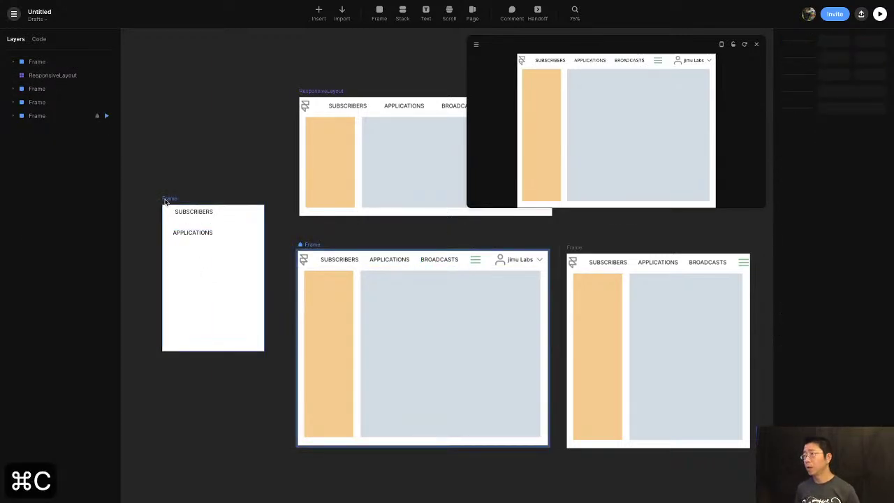
click(208, 279)
key(super+v)
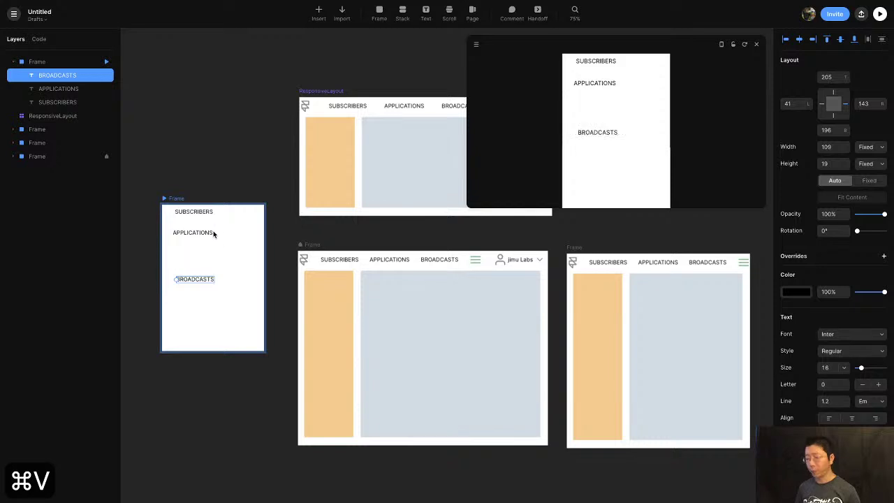
Wrap the menu frame's three links in a vertical stack about 211 by 352 with a 30 gap, 40 from the frame's top and flush left
key(s)
drag(168, 204, 241, 327)
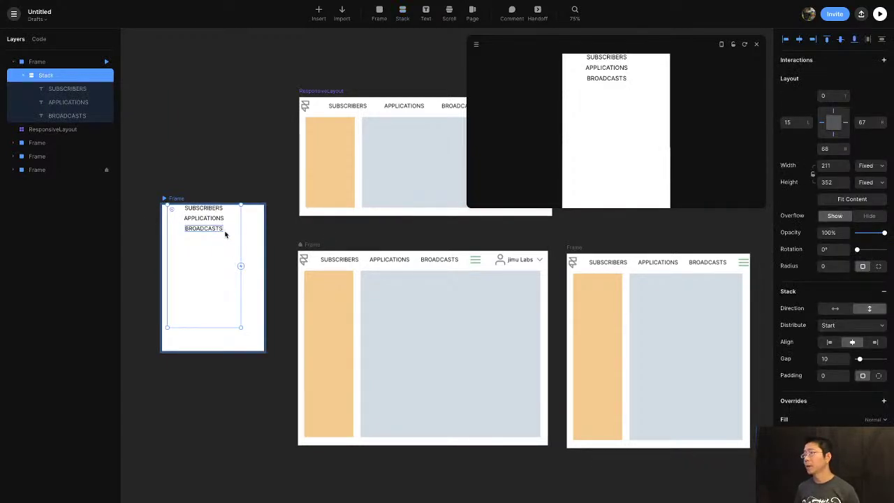
click(836, 358)
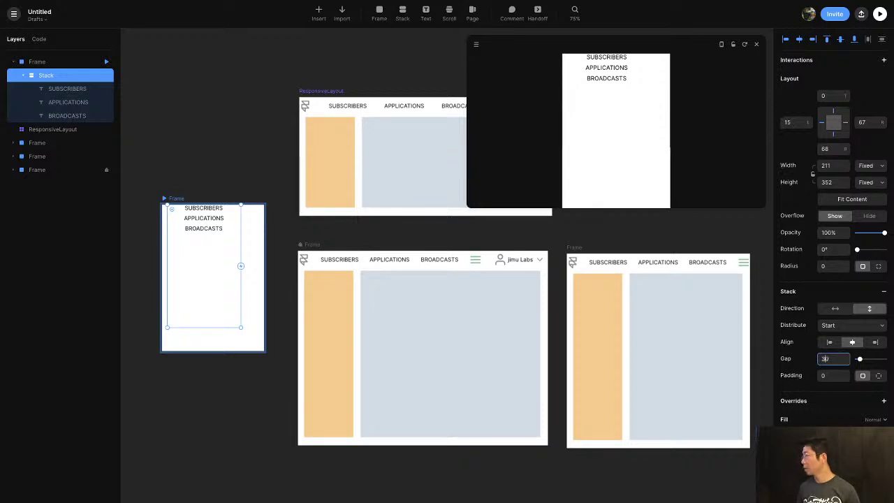
key(Return)
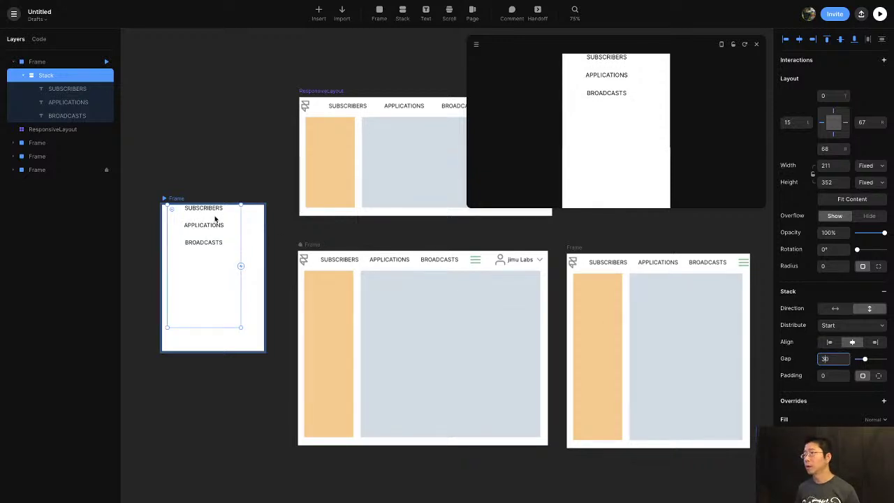
drag(216, 220, 210, 234)
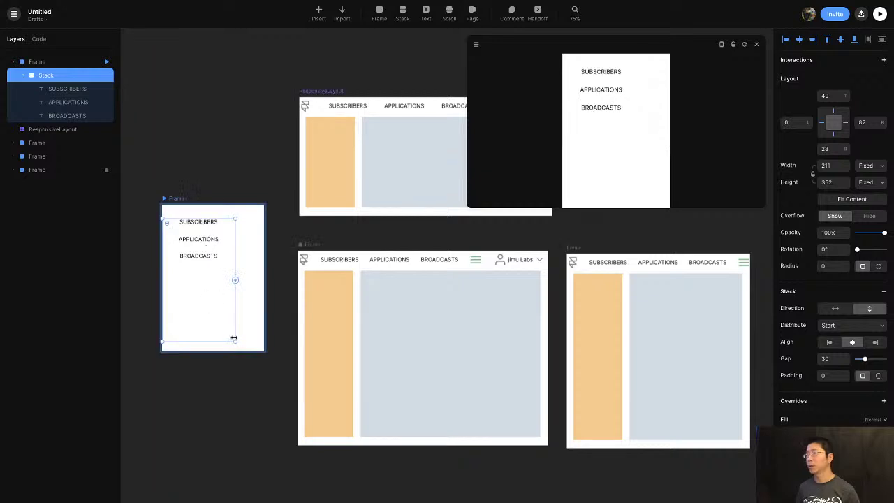
click(217, 184)
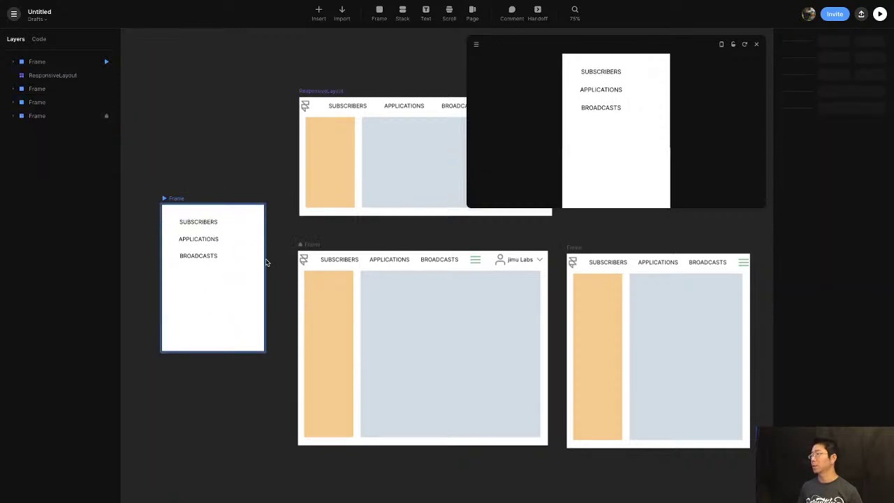
Link the primary Navigation's Menu icon to the menu frame with a Click transition of type Overlay
click(477, 259)
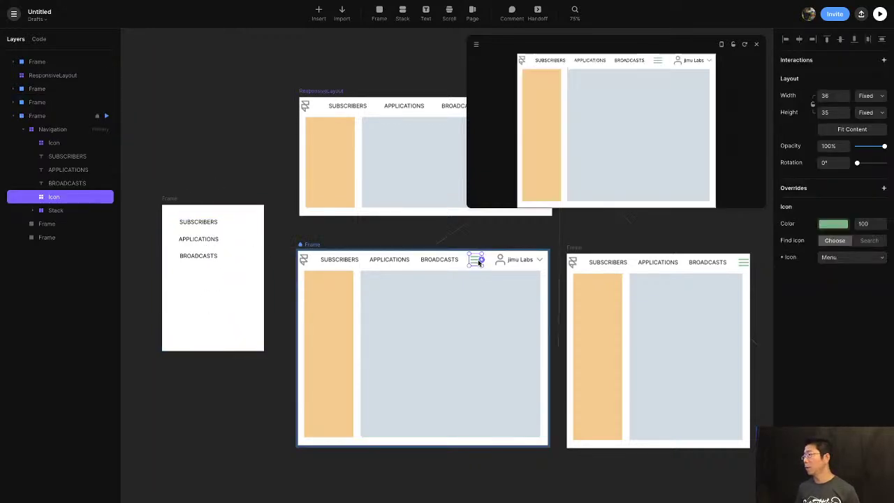
drag(481, 262, 235, 239)
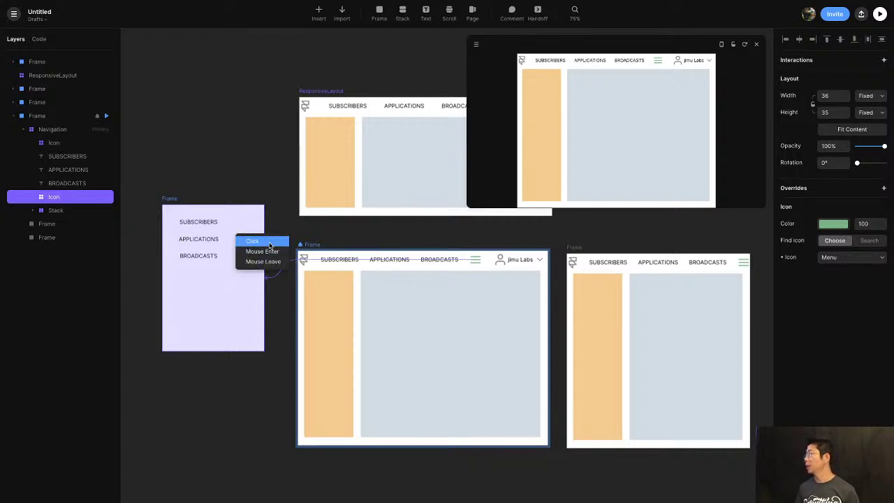
click(270, 243)
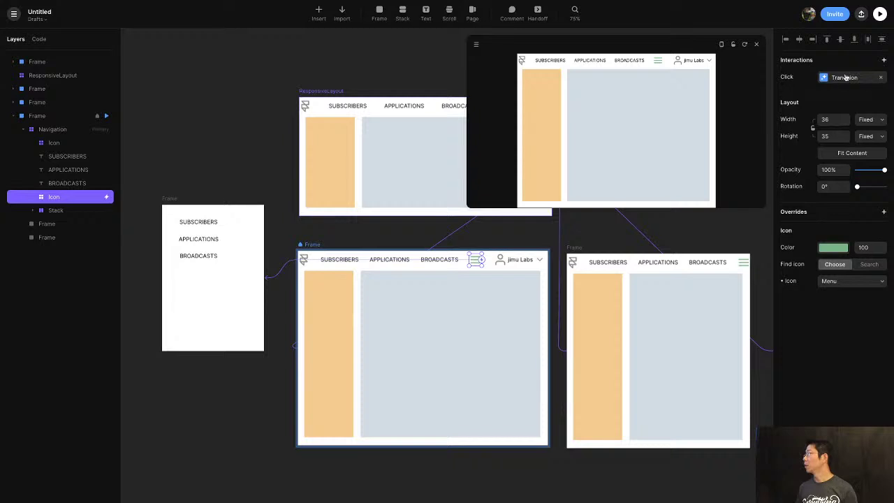
click(846, 77)
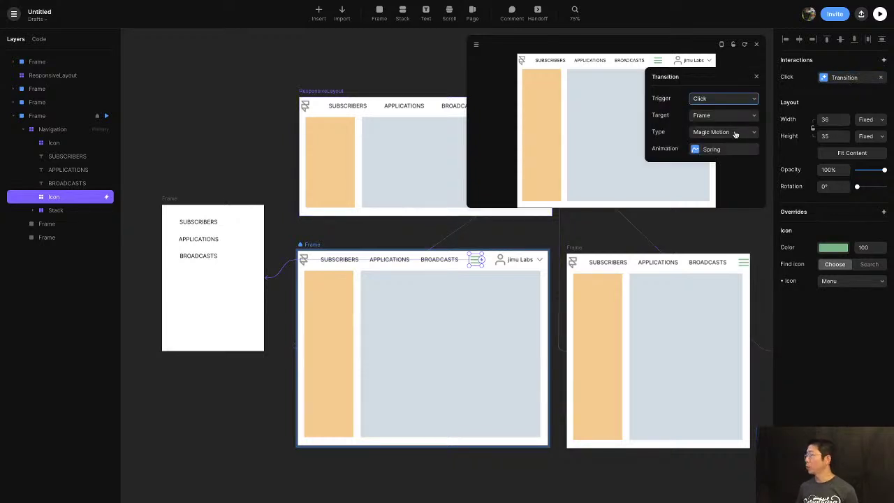
key(alt+8)
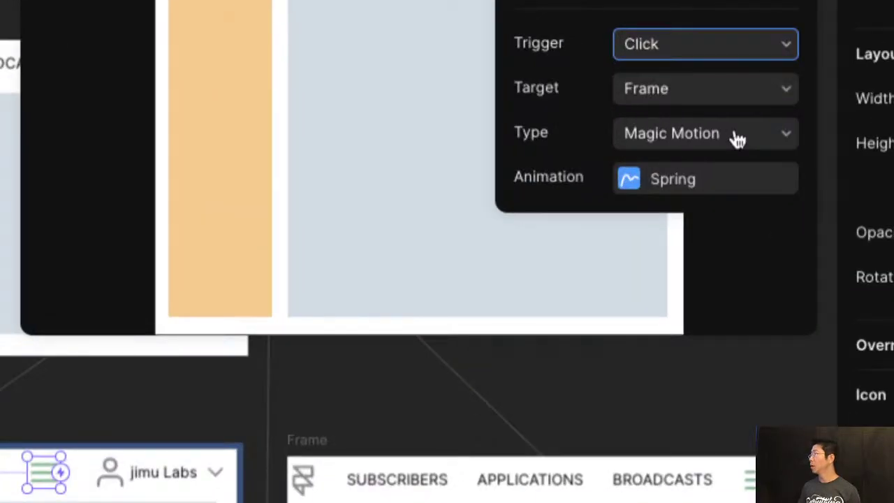
click(738, 140)
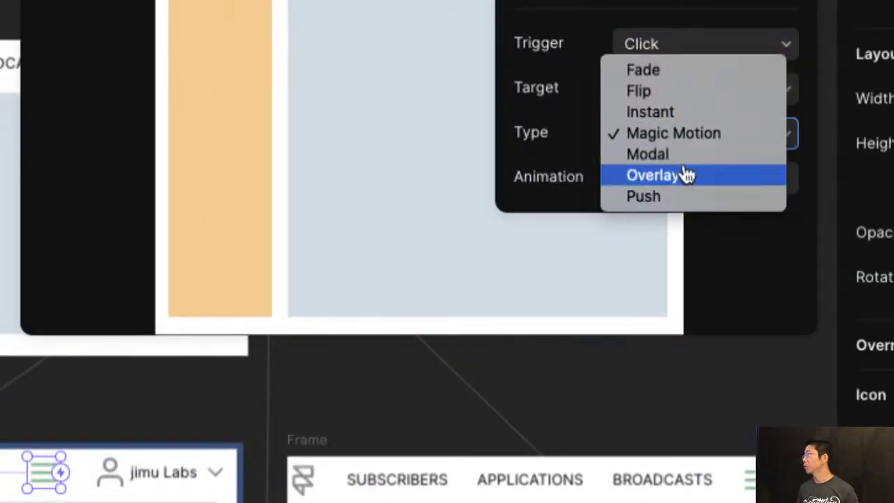
click(691, 175)
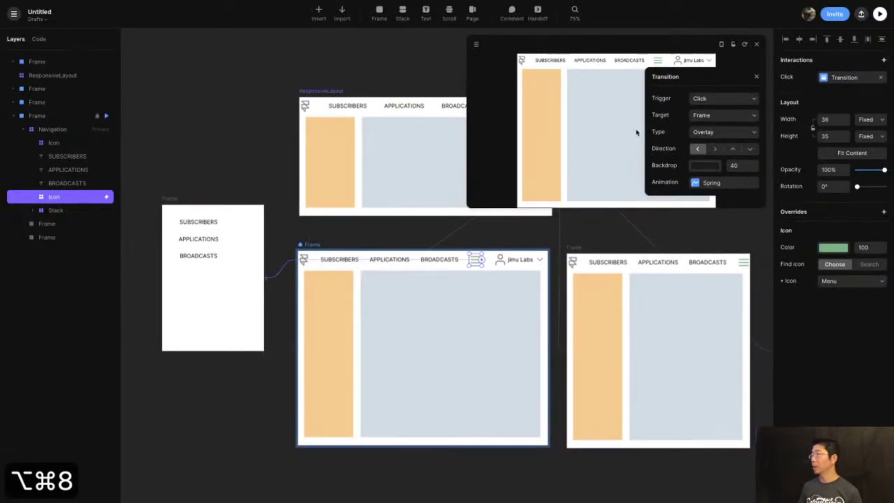
click(619, 232)
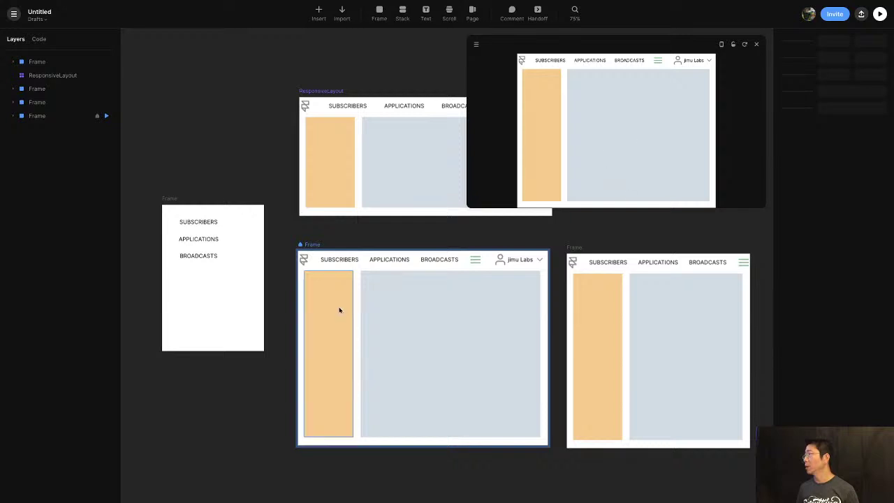
Hide the Menu icon in the wide frame's primary Navigation component
click(475, 261)
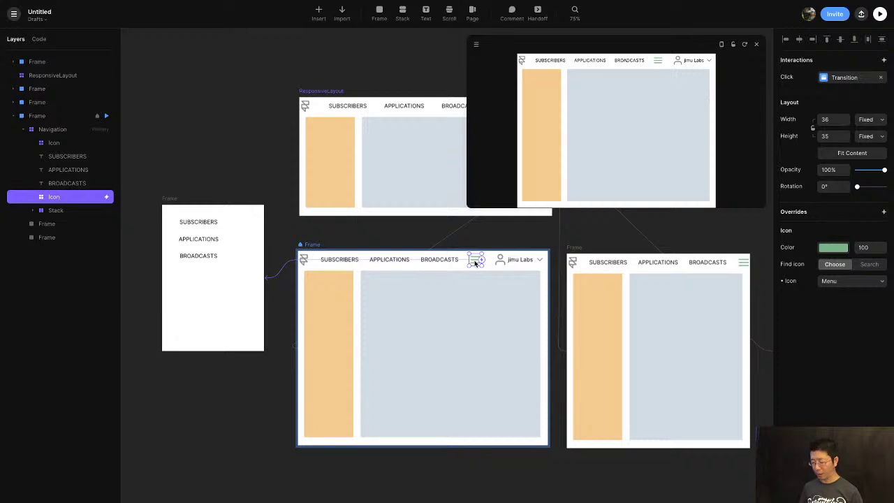
key(super+semicolon)
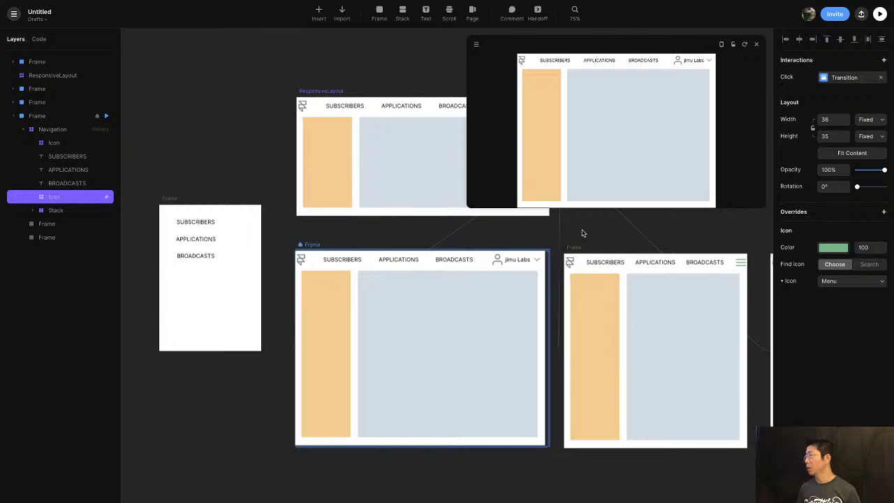
Preview the middle frame, then the ResponsiveLayout with responsive resizing enabled, sizing the preview to the middle layout
scroll(554, 233, right, 5)
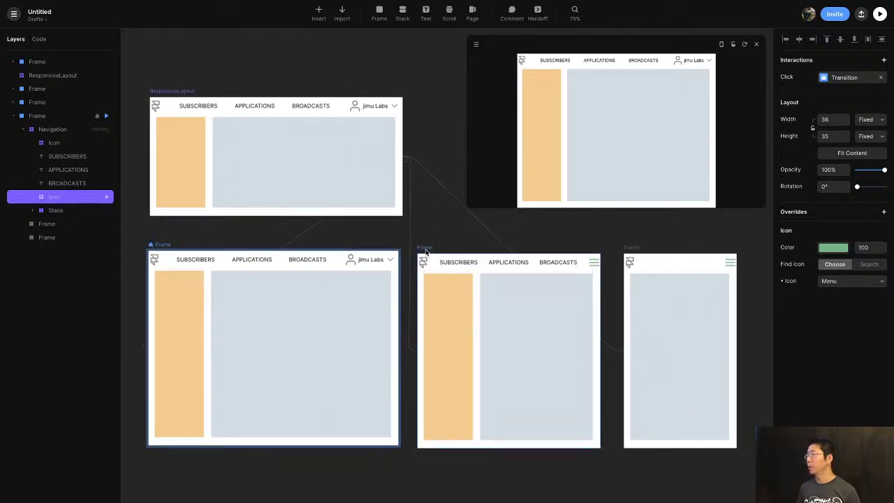
click(641, 271)
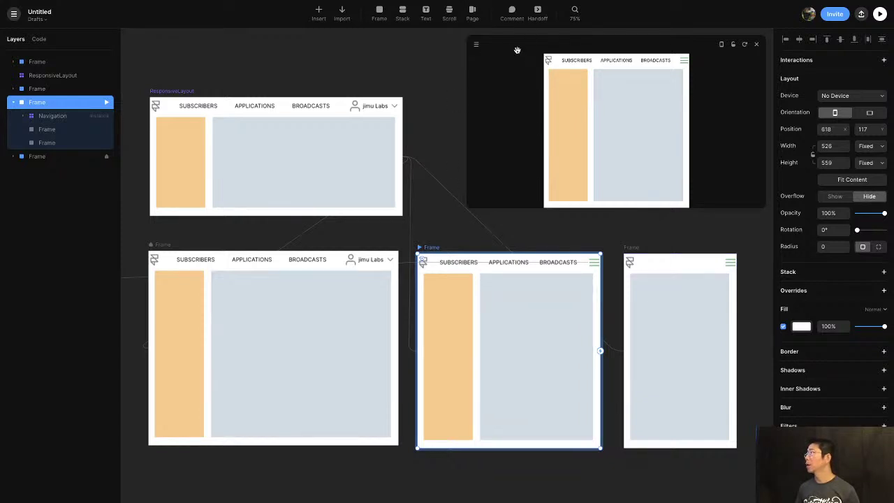
drag(468, 208, 434, 269)
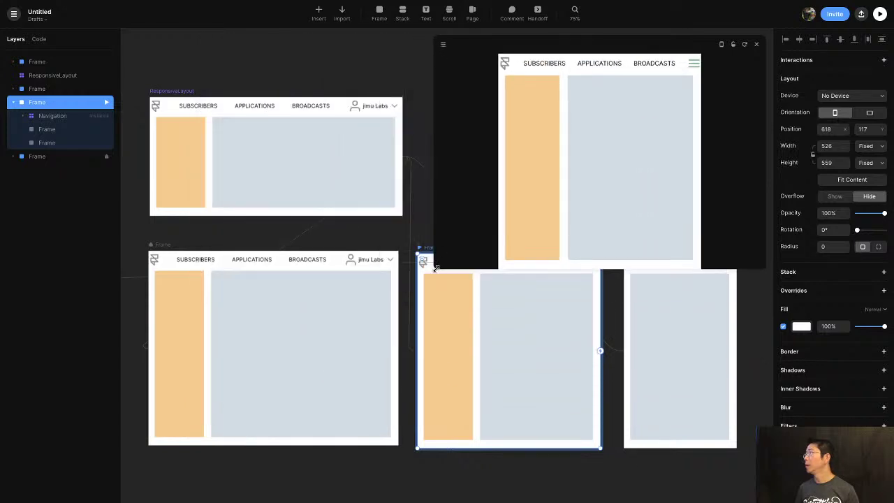
click(175, 92)
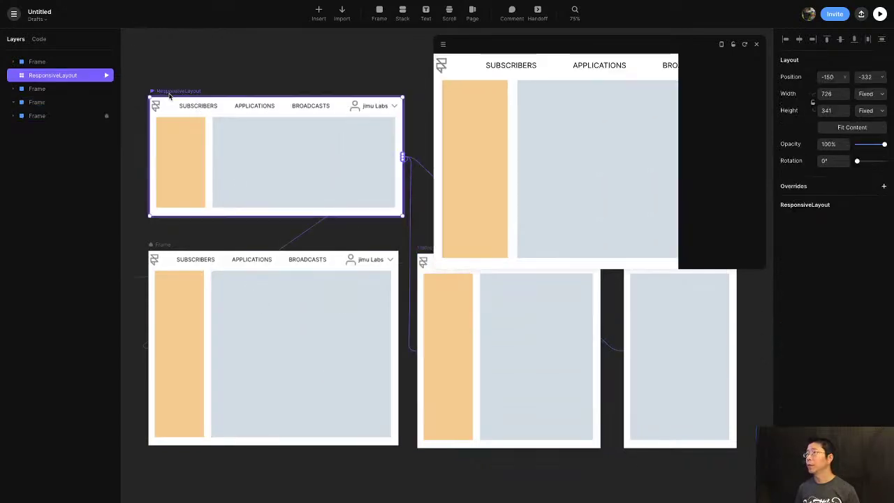
click(733, 44)
drag(434, 268, 128, 365)
drag(294, 320, 497, 252)
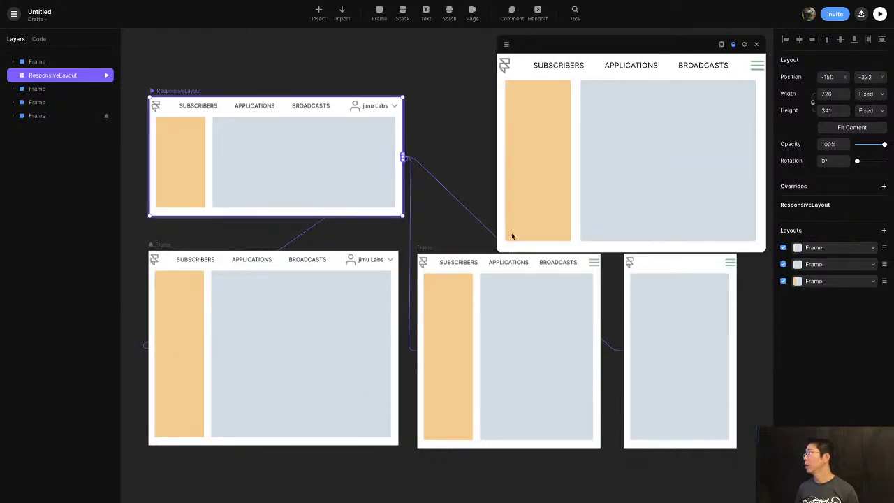
Narrow the preview to the smallest layout and test opening and dismissing the menu overlay from the Menu icon
drag(498, 126, 540, 143)
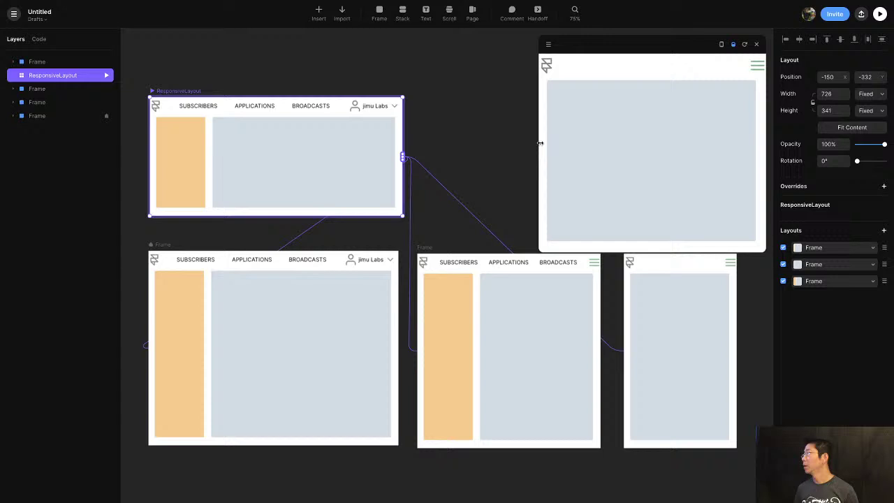
click(757, 64)
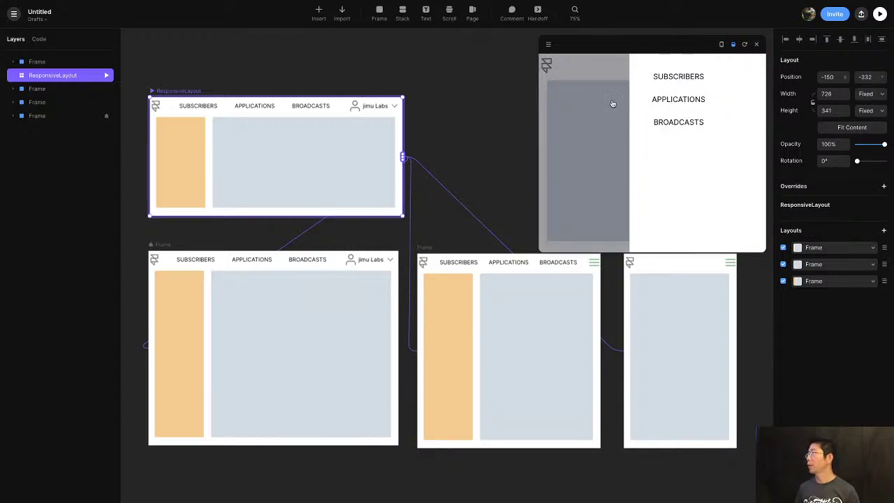
click(605, 74)
drag(597, 38, 560, 36)
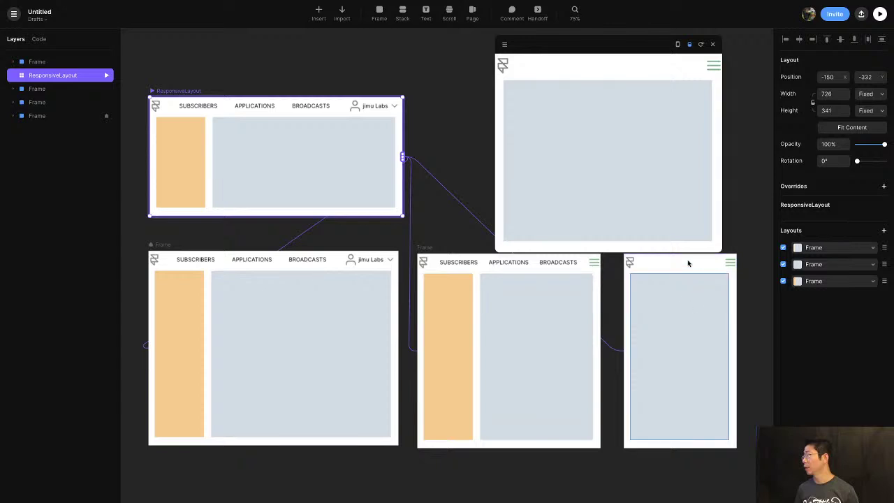
click(712, 65)
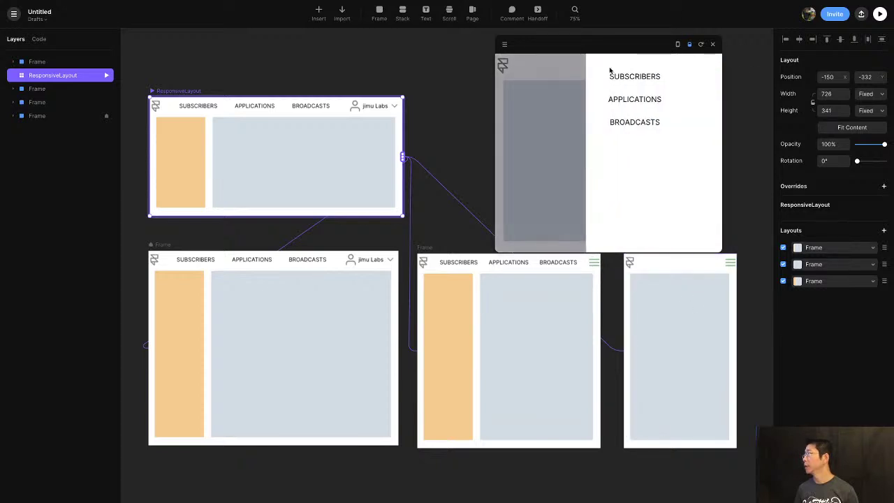
click(536, 72)
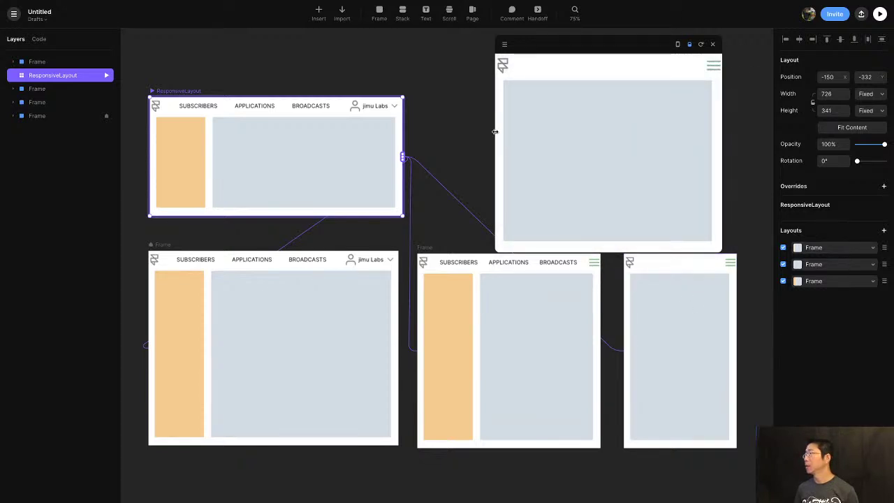
Widen the preview to the wide layout, compare its navigation with the source frames, and close the preview
drag(495, 131, 363, 125)
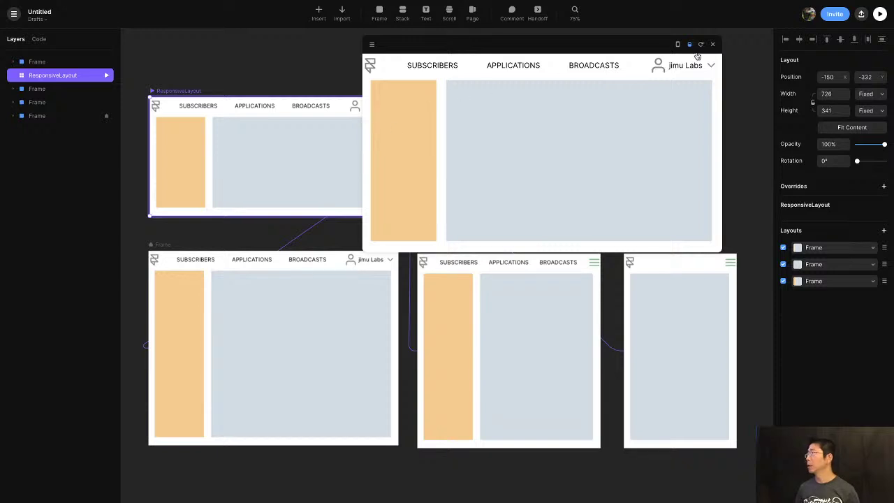
scroll(306, 309, left, 5)
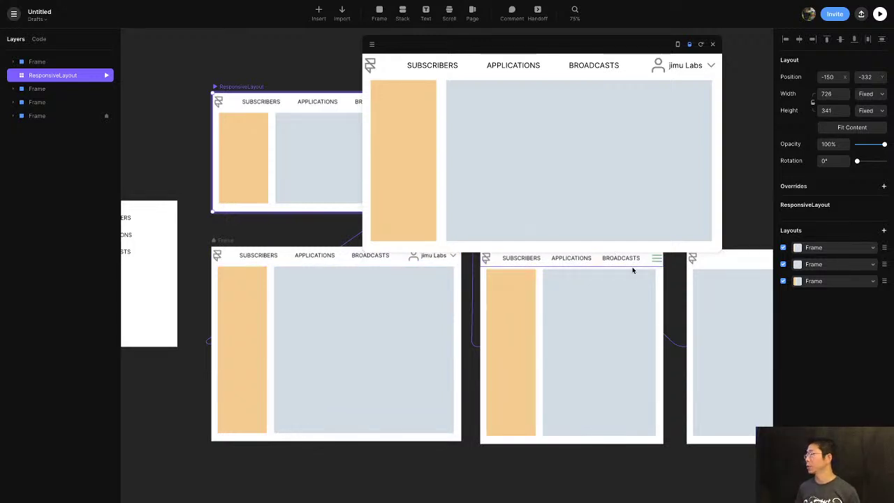
scroll(666, 268, right, 3)
scroll(666, 268, right, 3)
scroll(665, 269, left, 2)
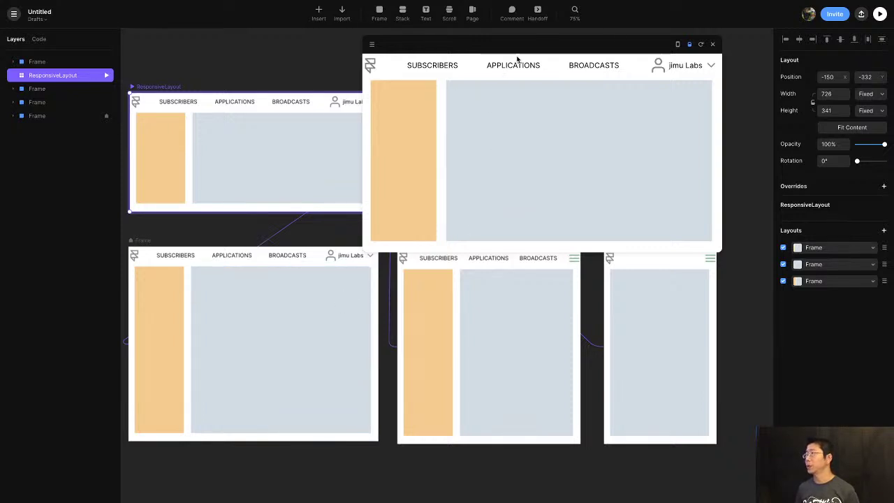
click(713, 45)
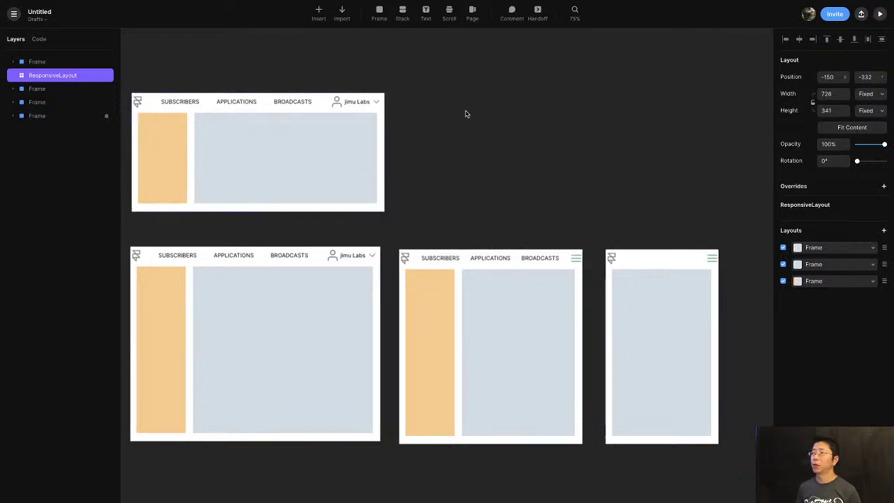
scroll(466, 113, left, 2)
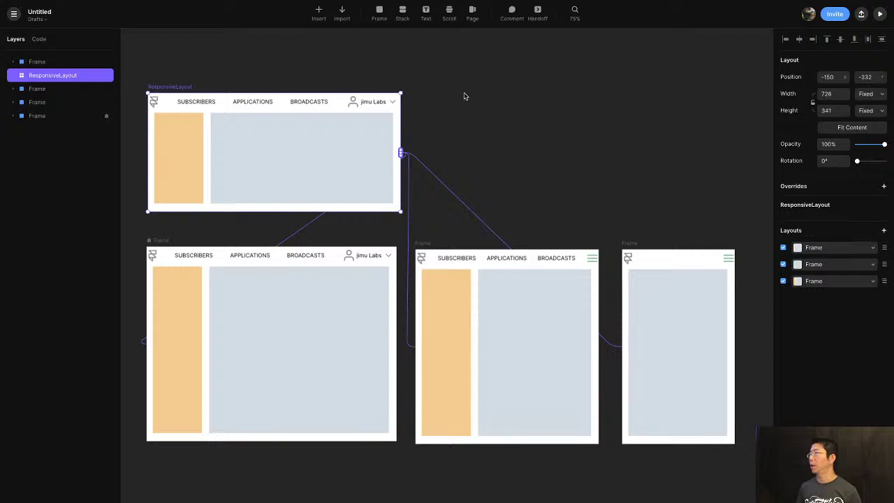
scroll(465, 94, up, 3)
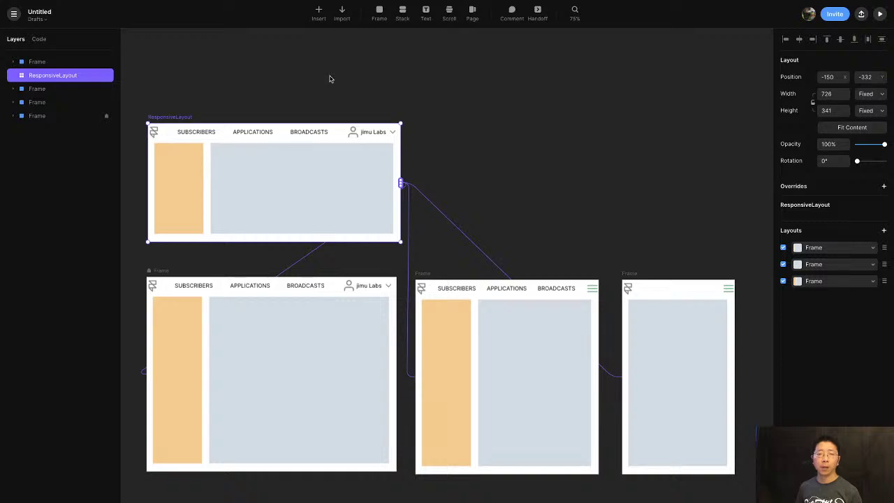
scroll(366, 88, down, 1)
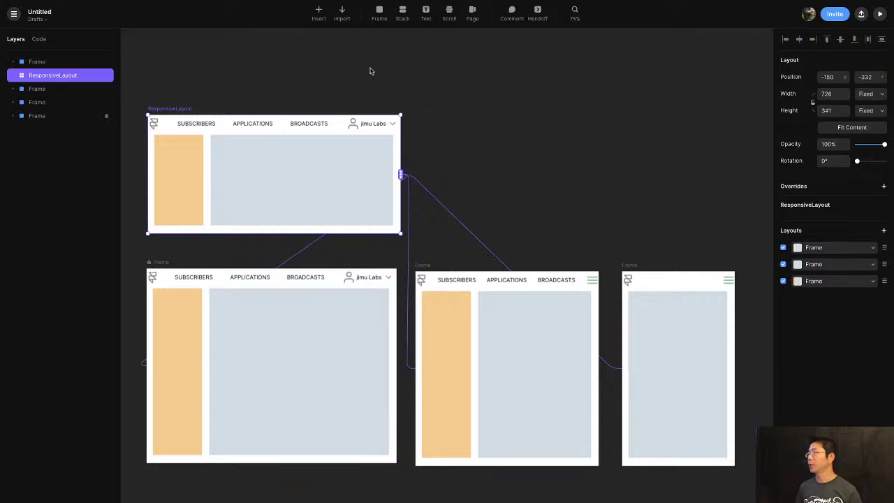
Search the insertable packages for "resp" and "resi", view the Resizable Window package, and close the search
click(319, 12)
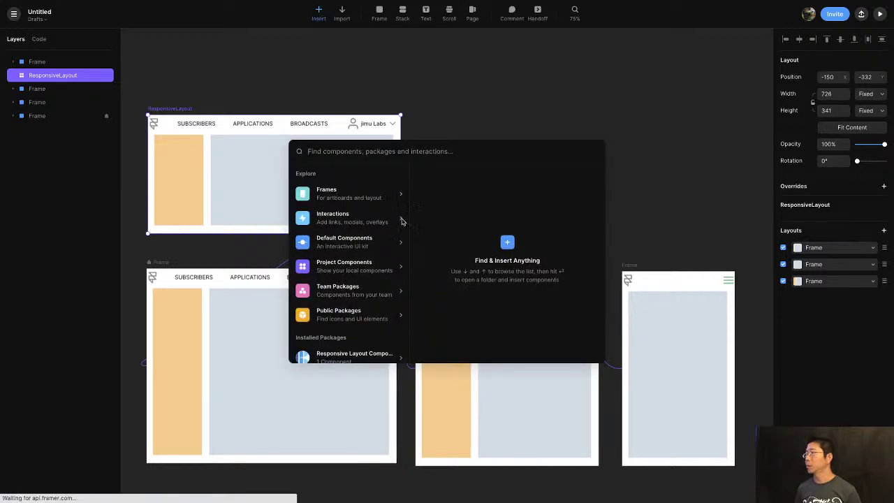
text(resp)
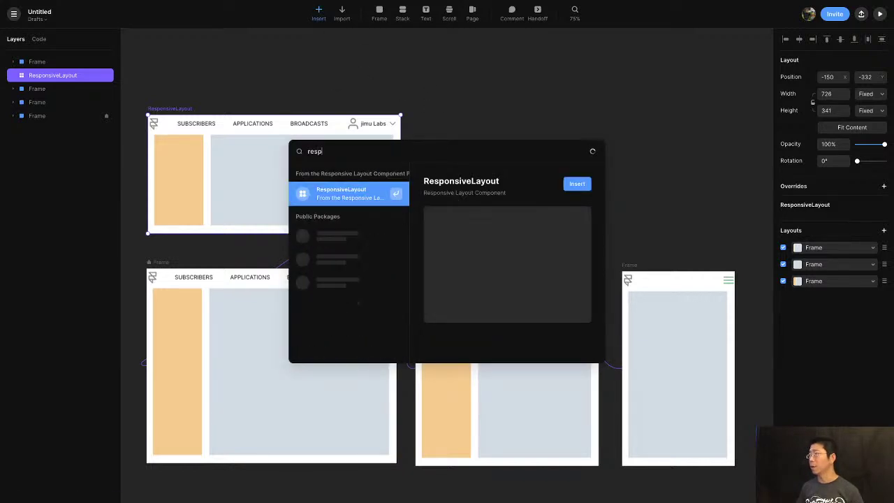
key(BackSpace)
key(BackSpace)
key(BackSpace)
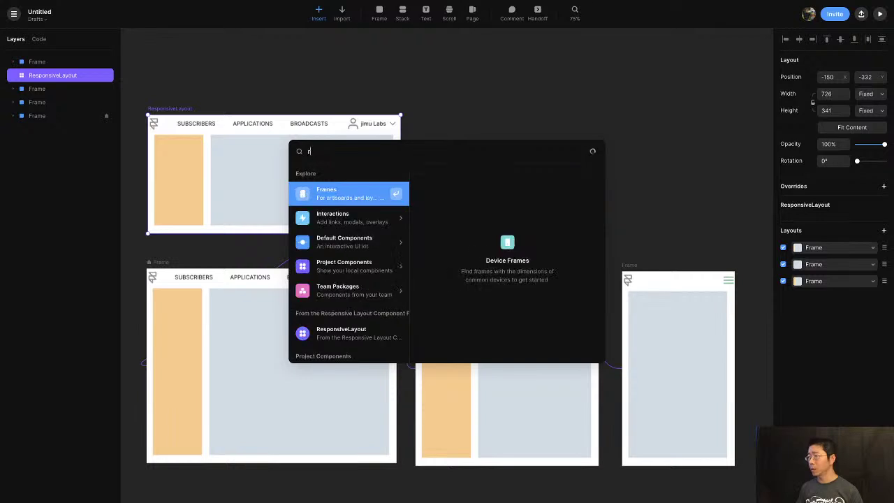
key(BackSpace)
text(resi)
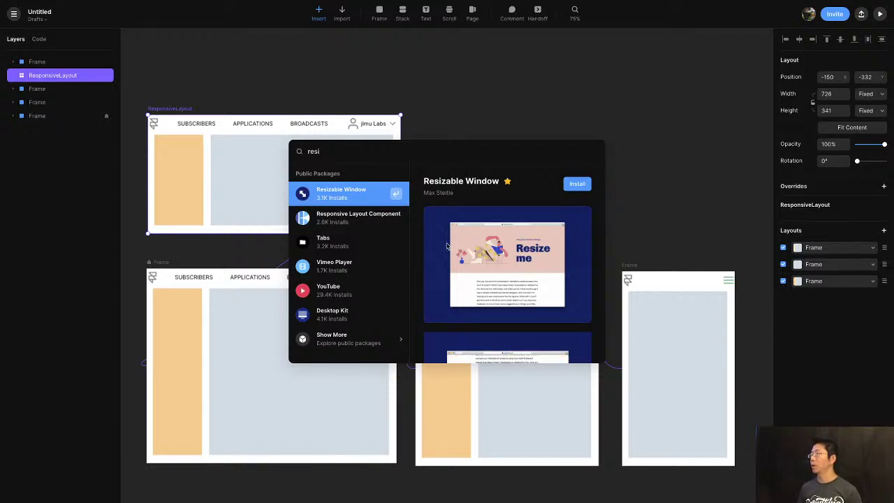
click(399, 93)
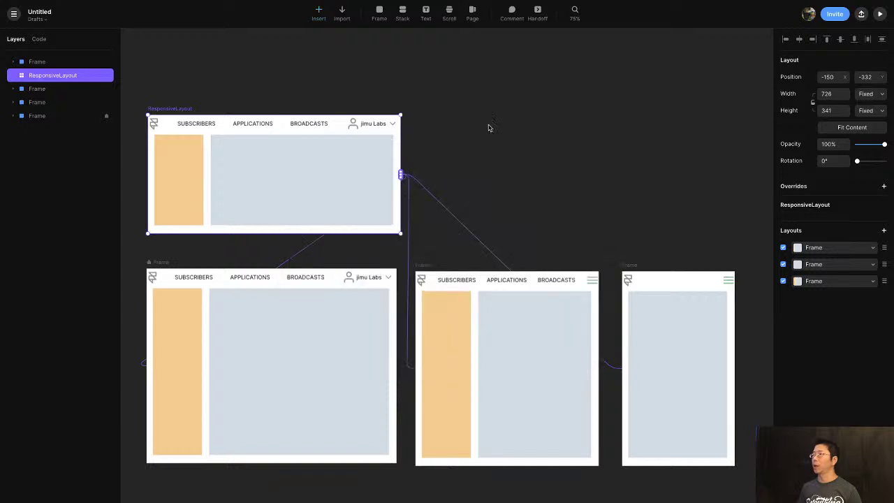
Draw a frame about 493 by 267 above the middle frame and add the text "tablet menu" inside it
scroll(581, 160, left, 1)
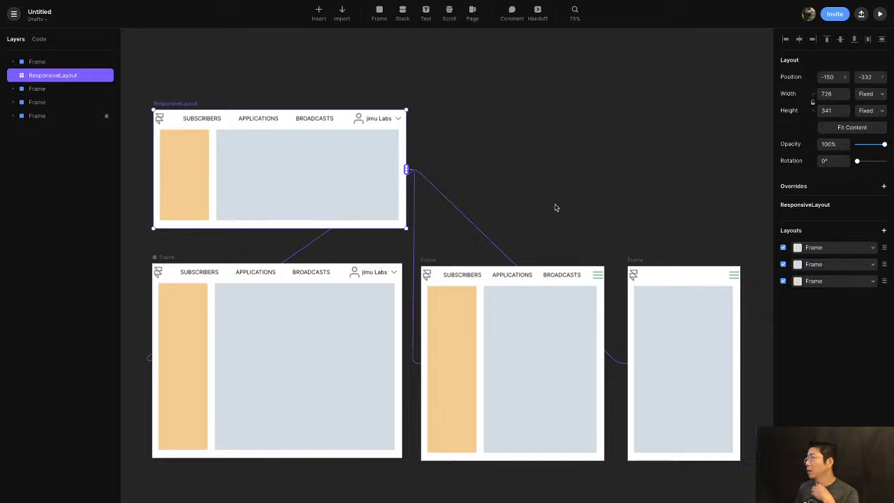
key(f)
drag(471, 149, 643, 242)
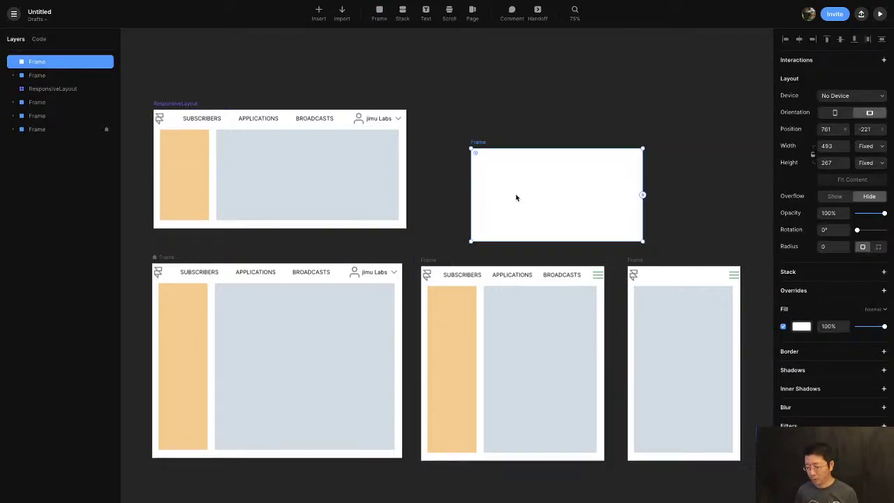
key(t)
click(493, 178)
text(tab)
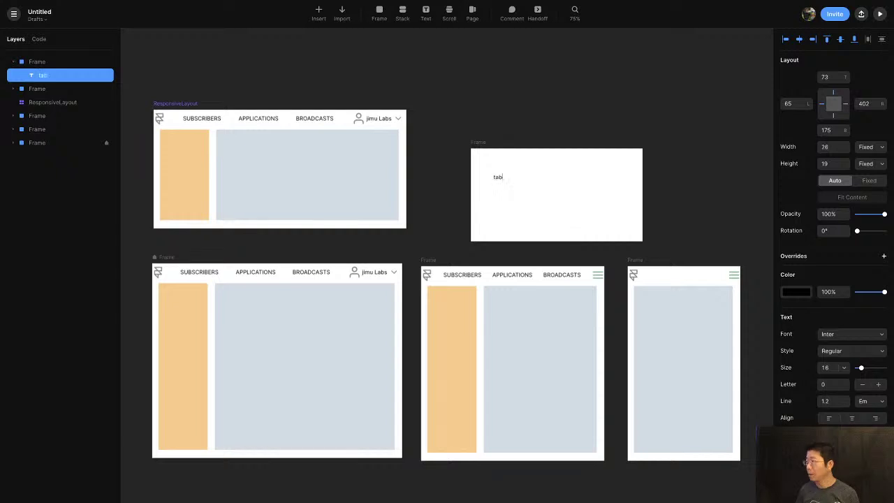
text(let menu)
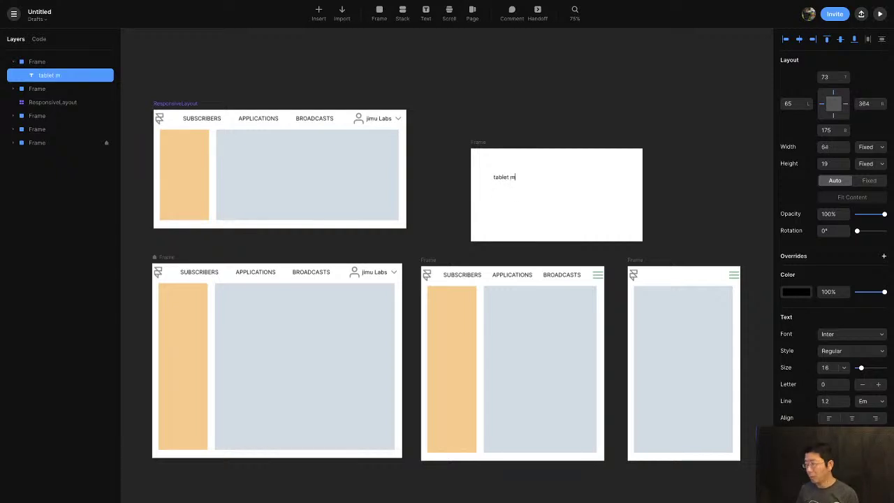
key(Escape)
Link the middle frame's Menu icon to the "tablet menu" frame with a Click trigger and check its overlay transition settings
click(597, 277)
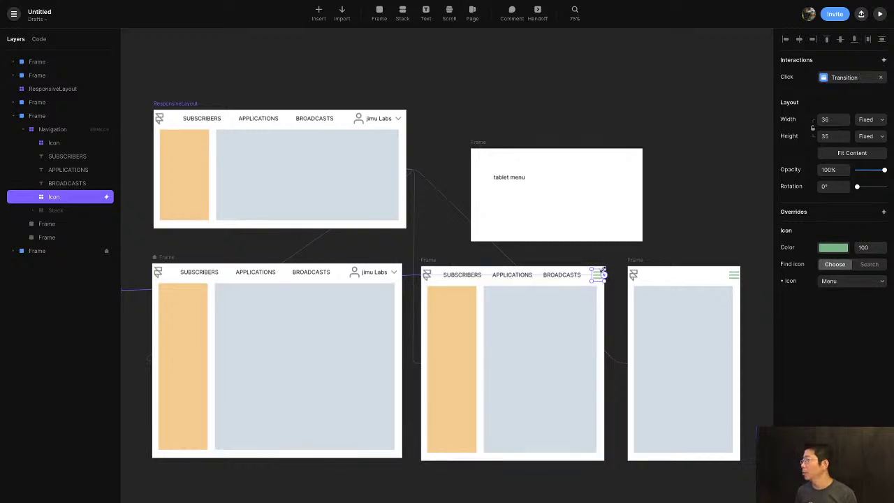
drag(604, 275, 577, 219)
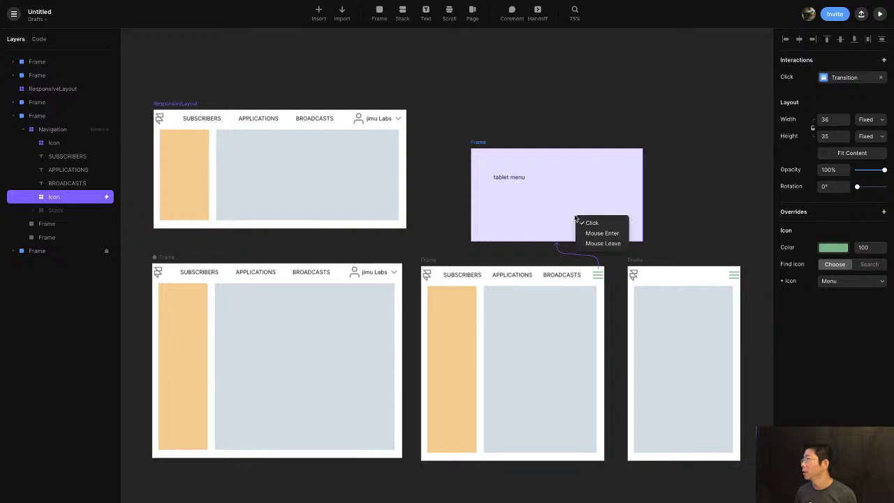
click(600, 223)
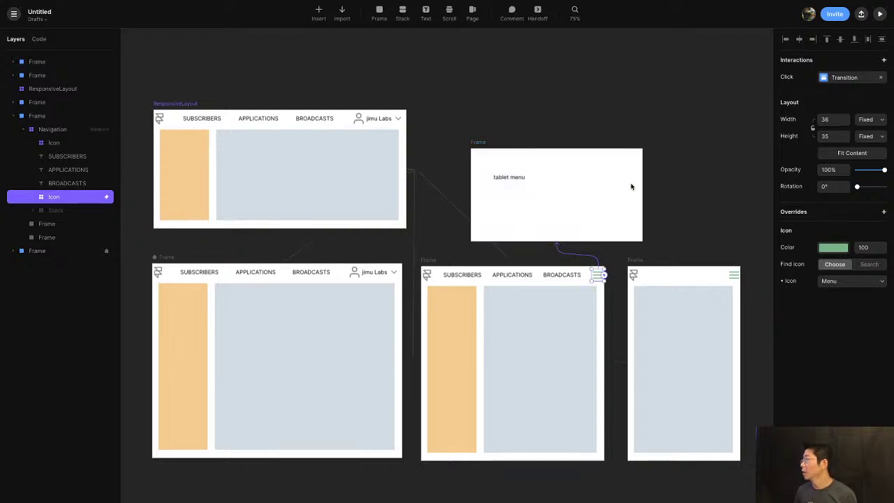
click(848, 79)
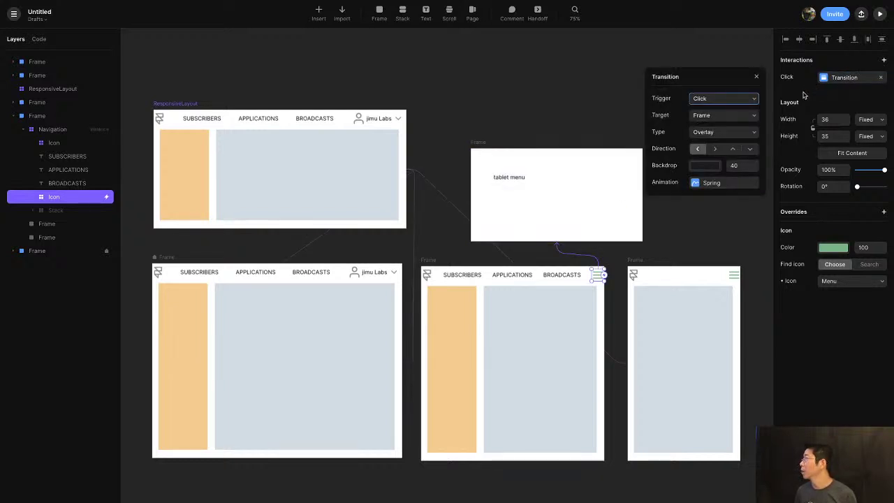
click(580, 96)
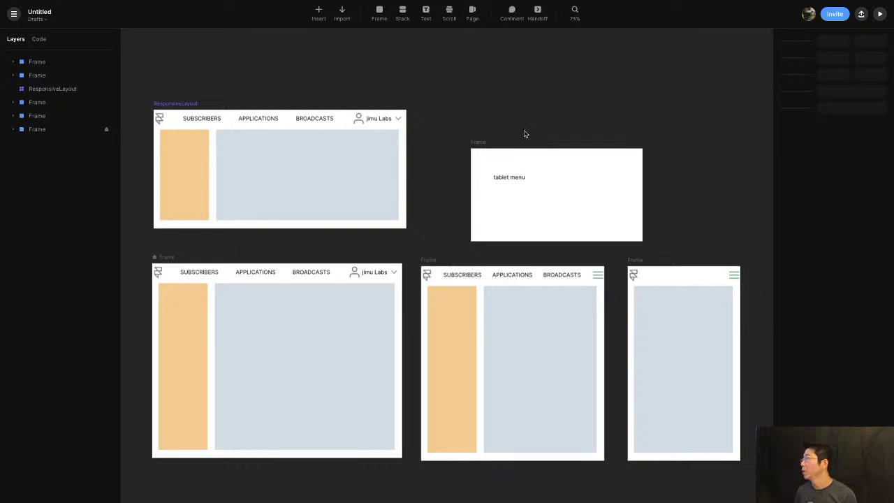
Preview the ResponsiveLayout, resize it from wide to the middle layout, and test opening and dismissing the tablet menu overlay
click(181, 105)
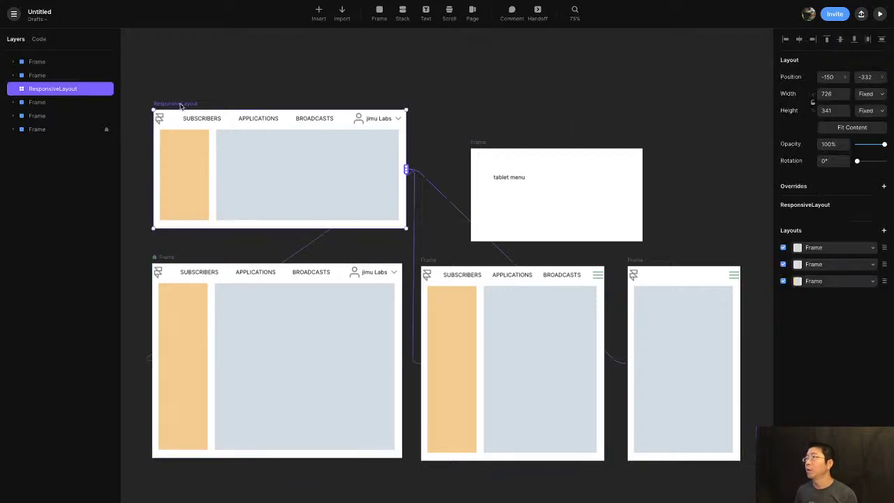
key(super+p)
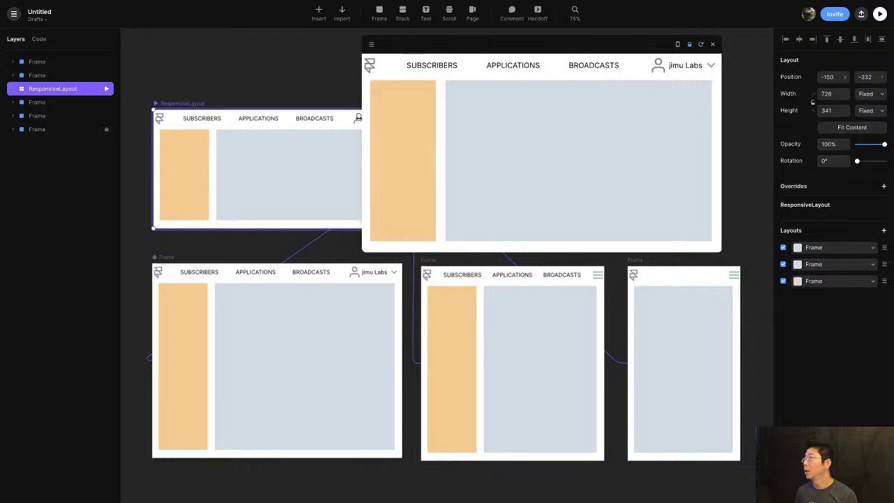
drag(363, 105, 383, 105)
drag(558, 250, 550, 319)
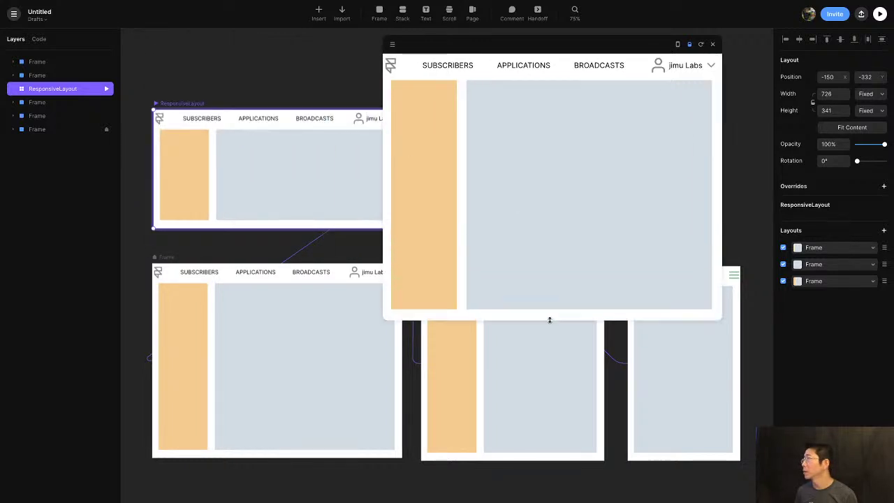
drag(364, 177, 207, 170)
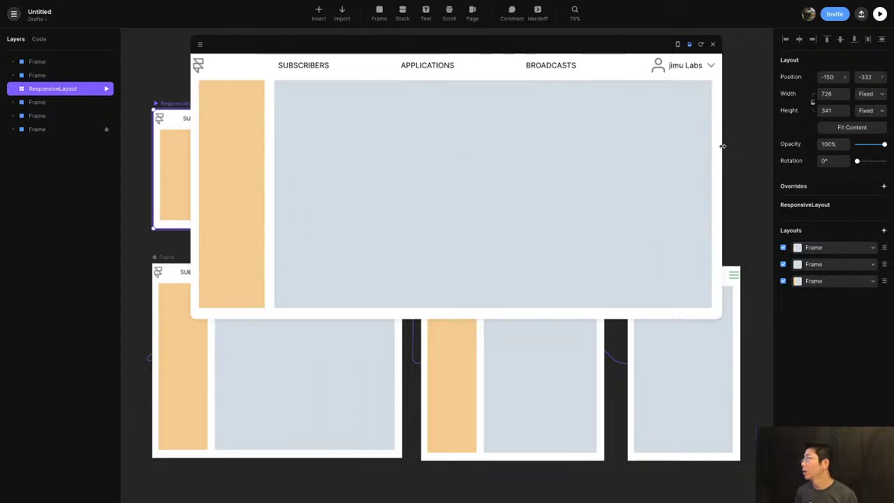
drag(722, 147, 464, 145)
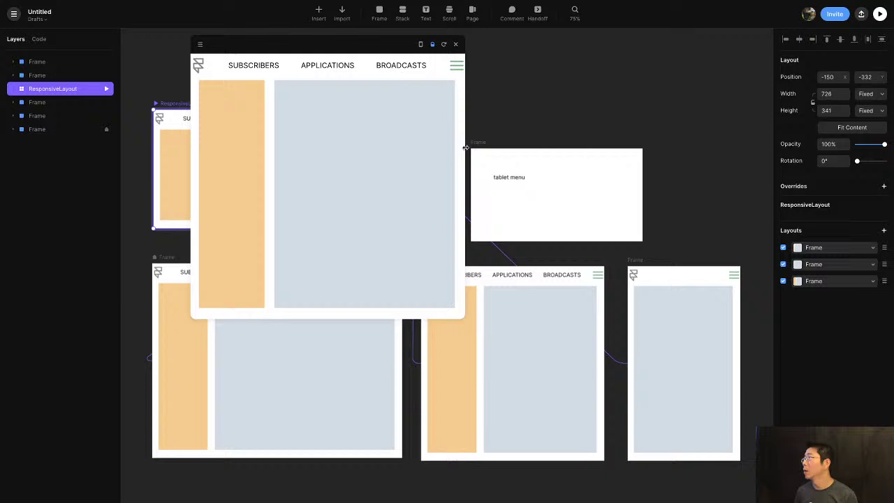
click(453, 64)
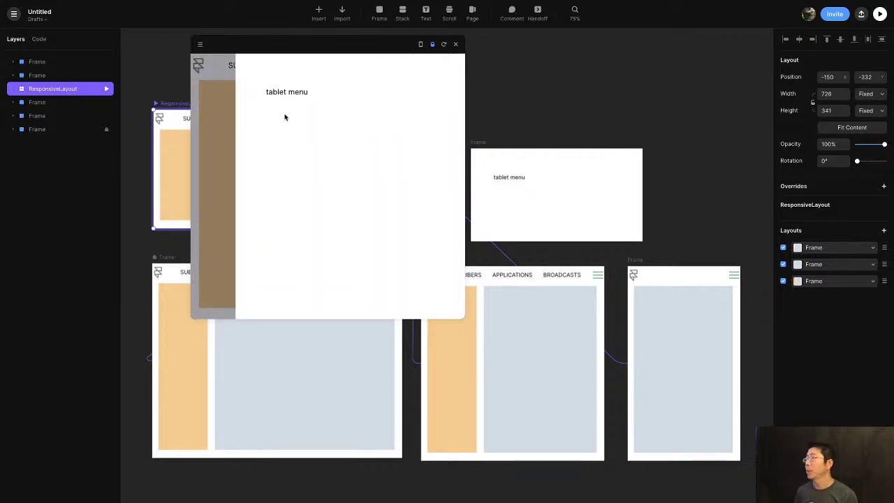
click(208, 141)
Narrow the preview to the smallest layout, test opening and dismissing its menu overlay, and move the preview clear of the ResponsiveLayout
drag(463, 168, 340, 164)
click(328, 67)
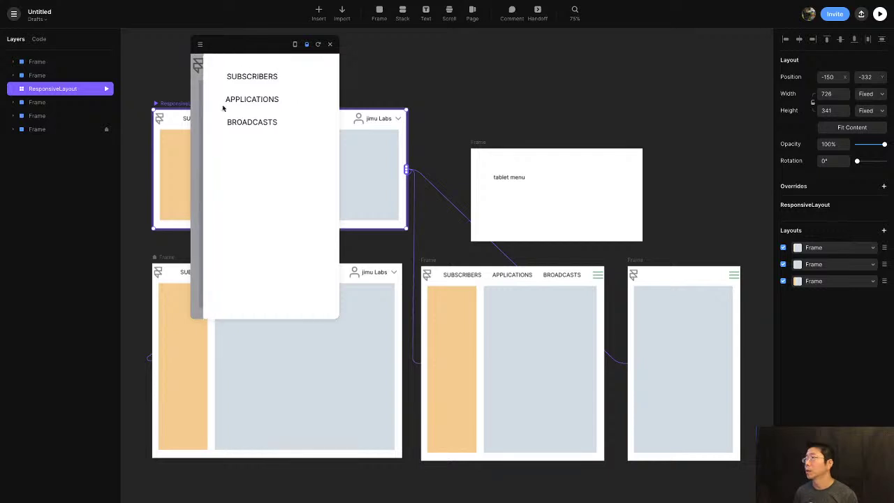
click(196, 135)
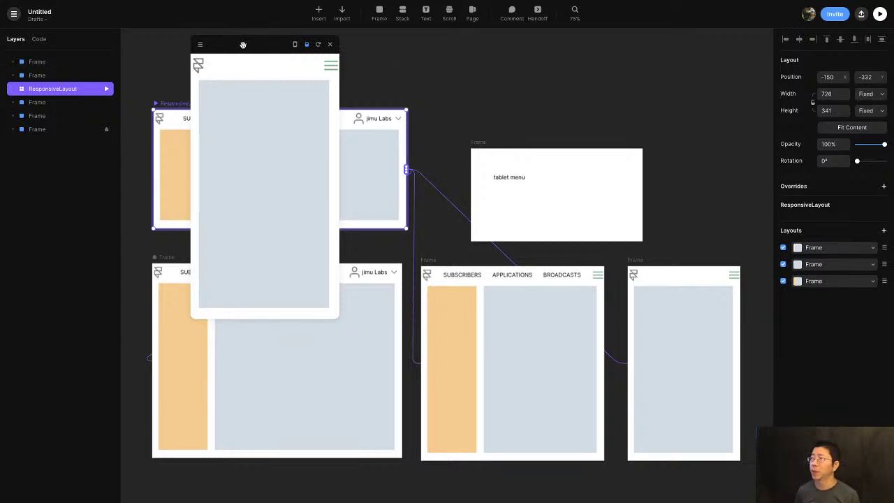
drag(248, 44, 633, 64)
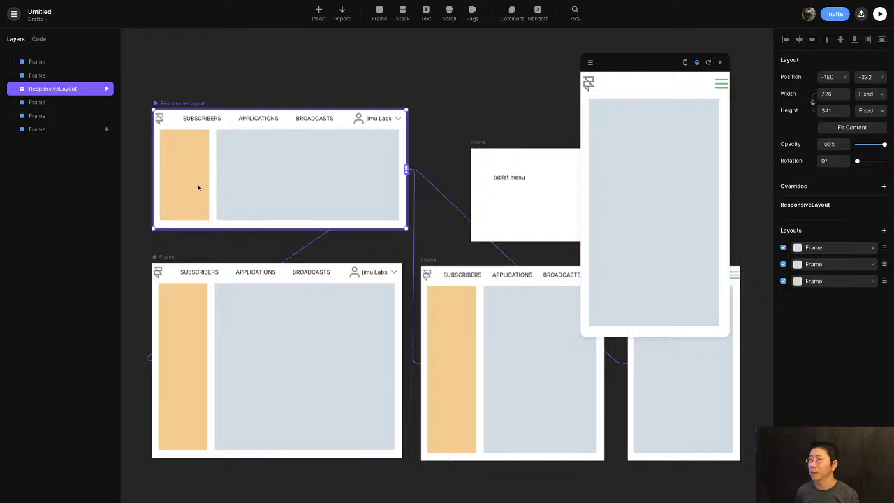